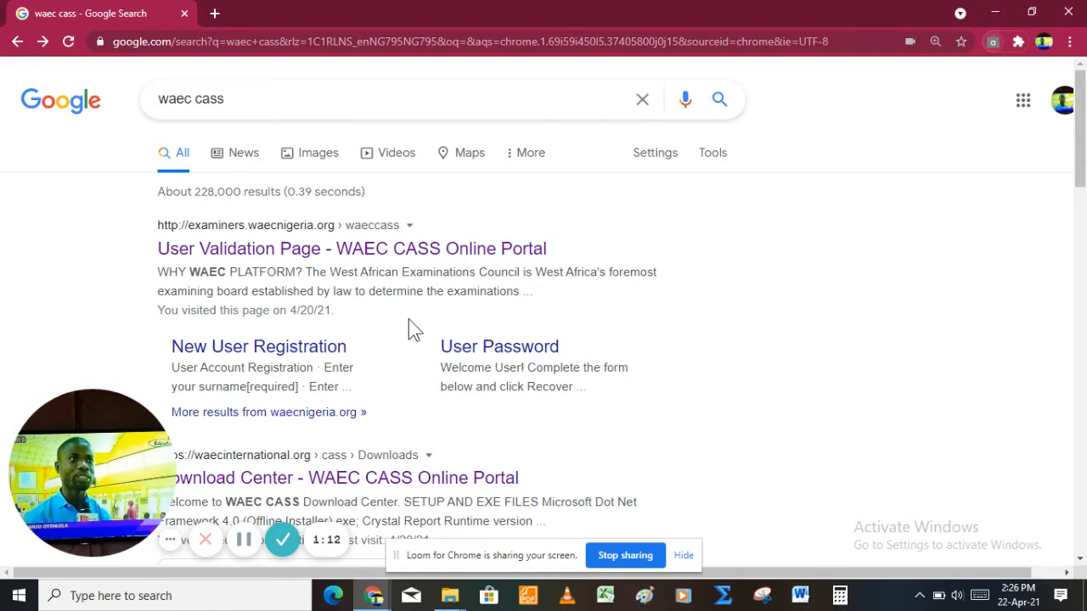
Step: Scroll the 'waec cass' search results and go to the WAEC CASS Online Portal's Download Center
scroll(768, 336, down, 2)
scroll(771, 344, down, 3)
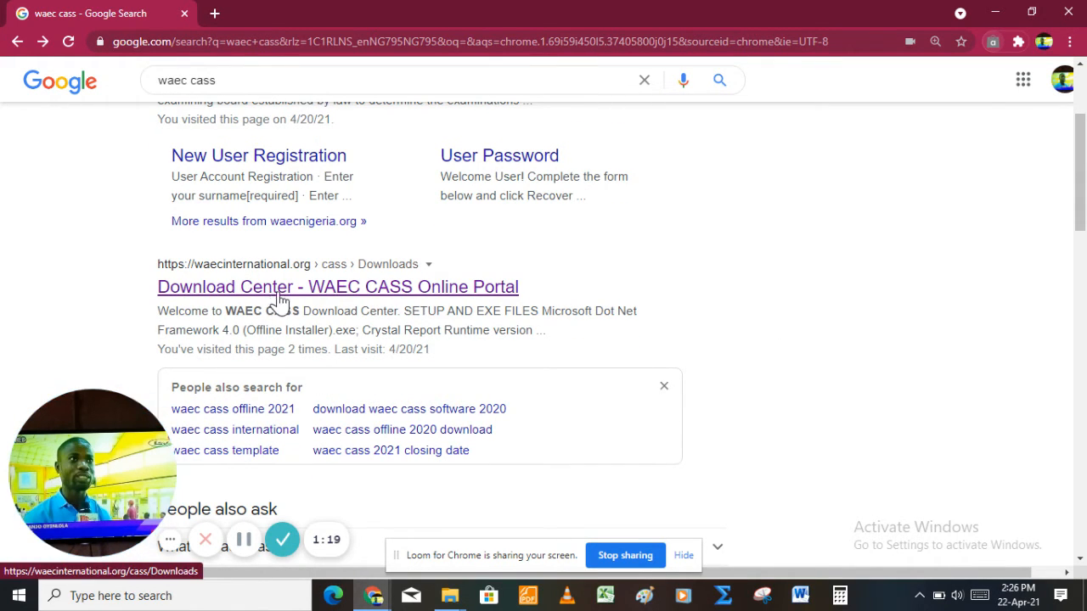
click(243, 283)
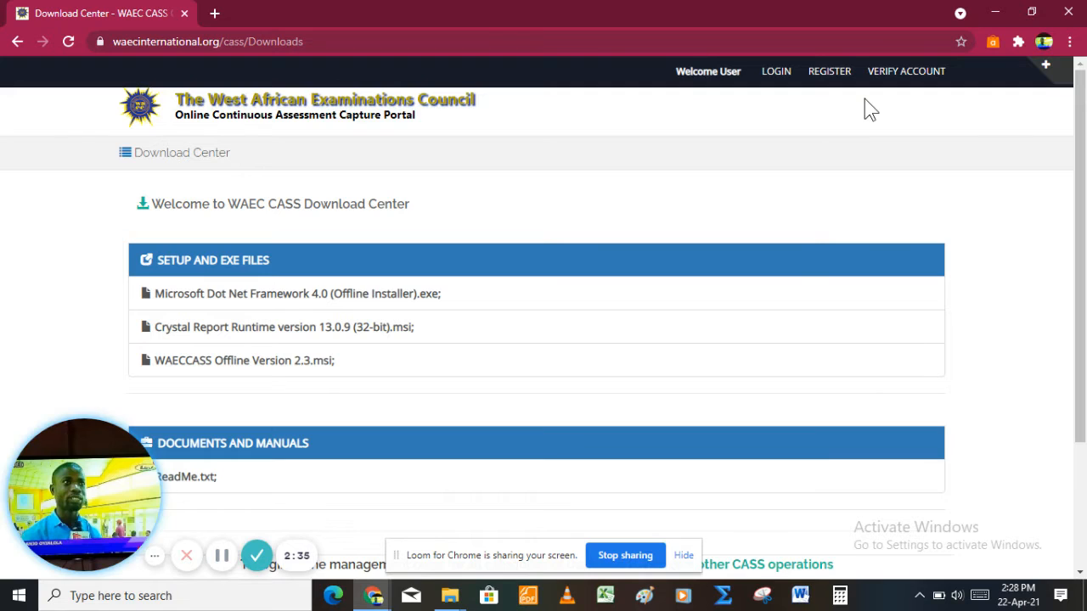
Step: Minimize Chrome and show the Downloads folder through This PC
click(1000, 15)
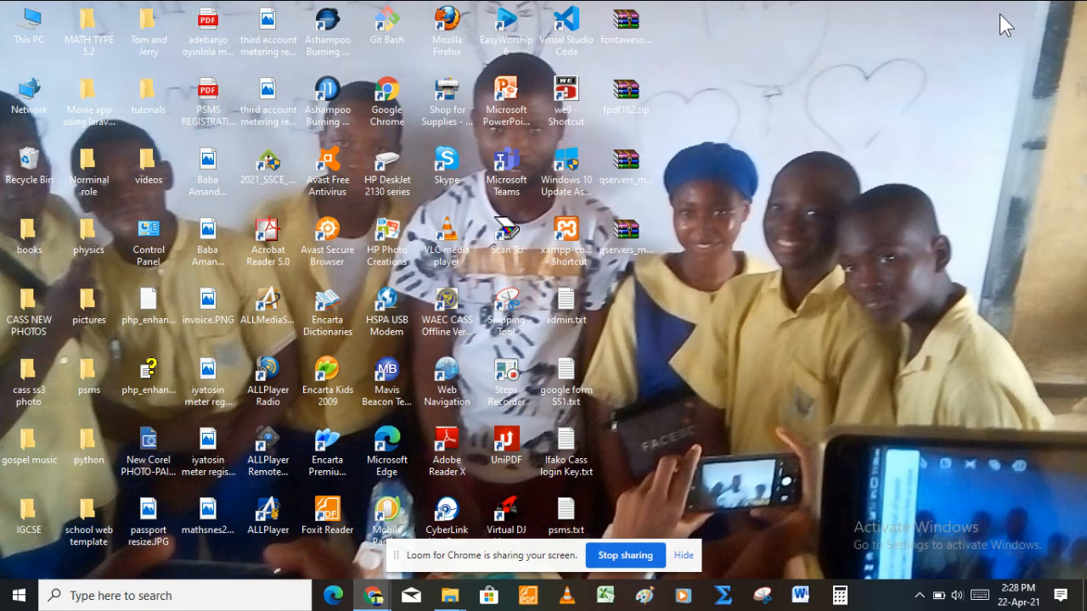
double_click(30, 44)
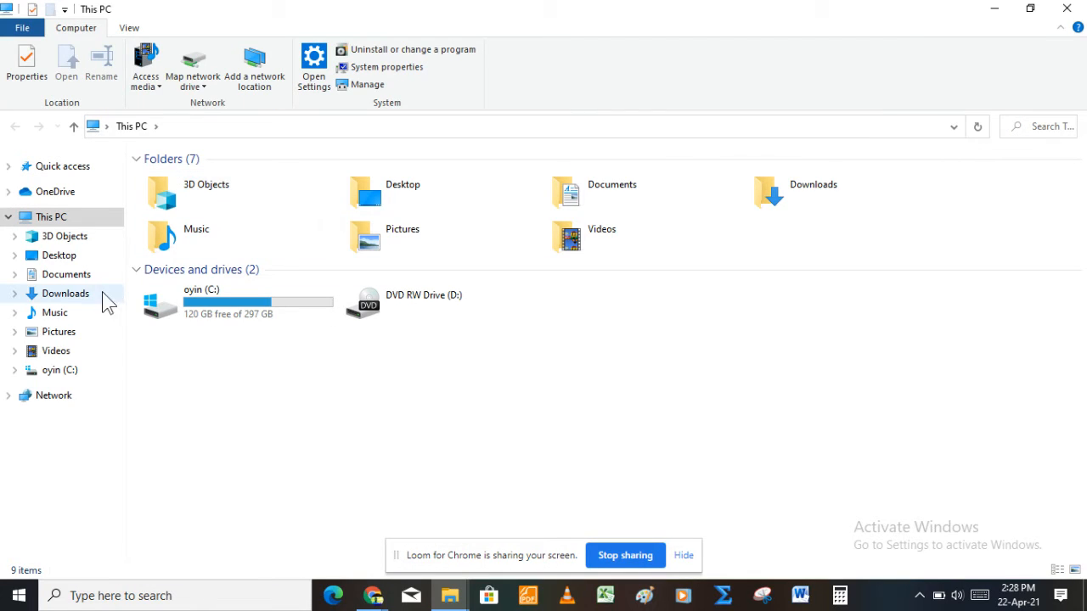
click(88, 297)
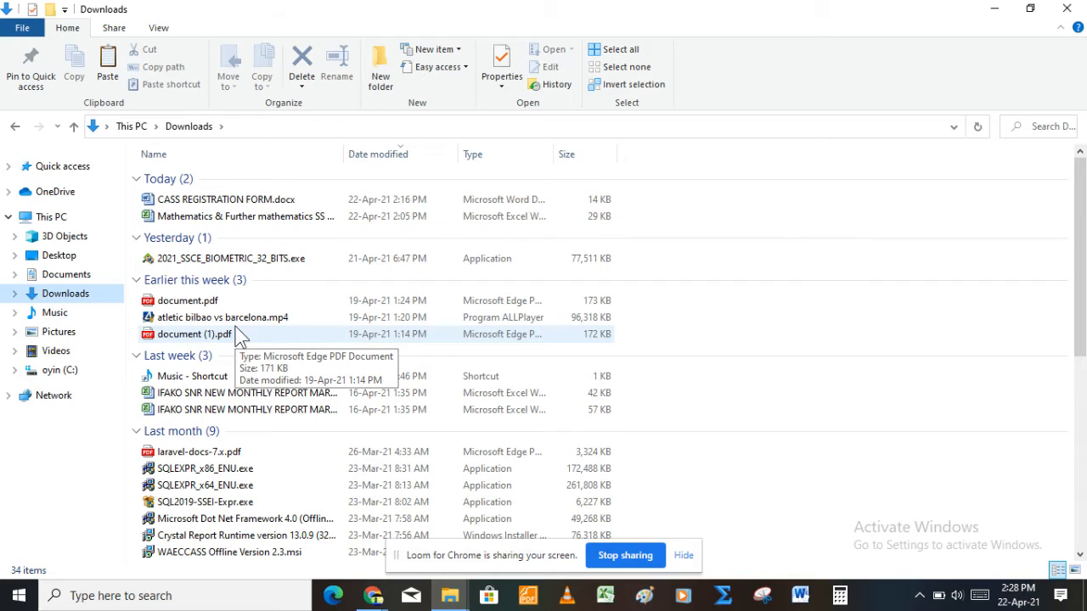
Step: Confirm the WAECCASS Offline Version 2.3.msi installer is in Downloads, then minimize the window
key(Down)
key(Down)
key(Down)
key(Down)
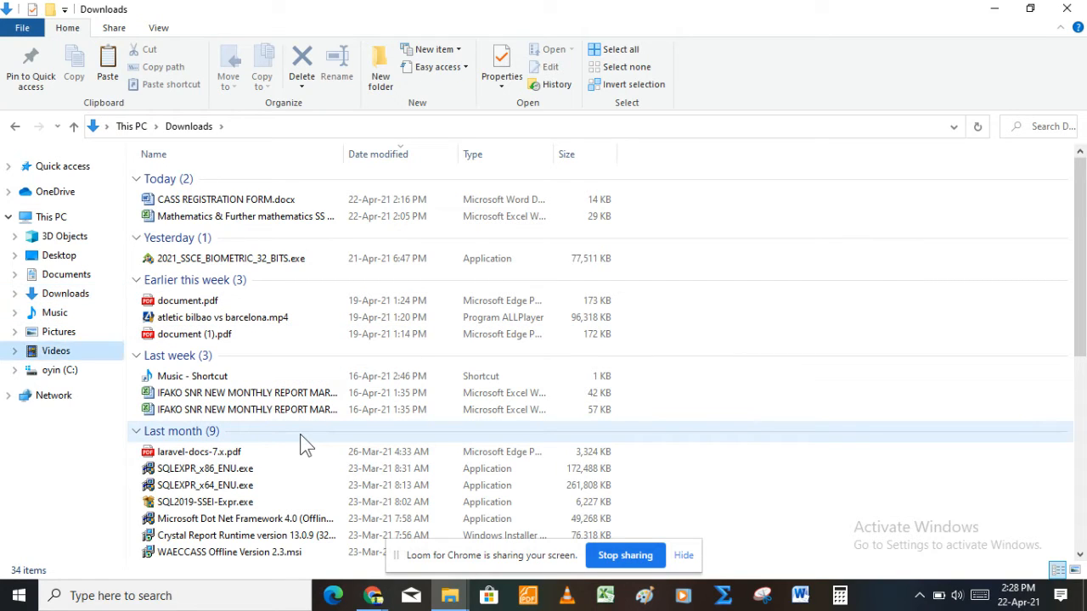
click(302, 441)
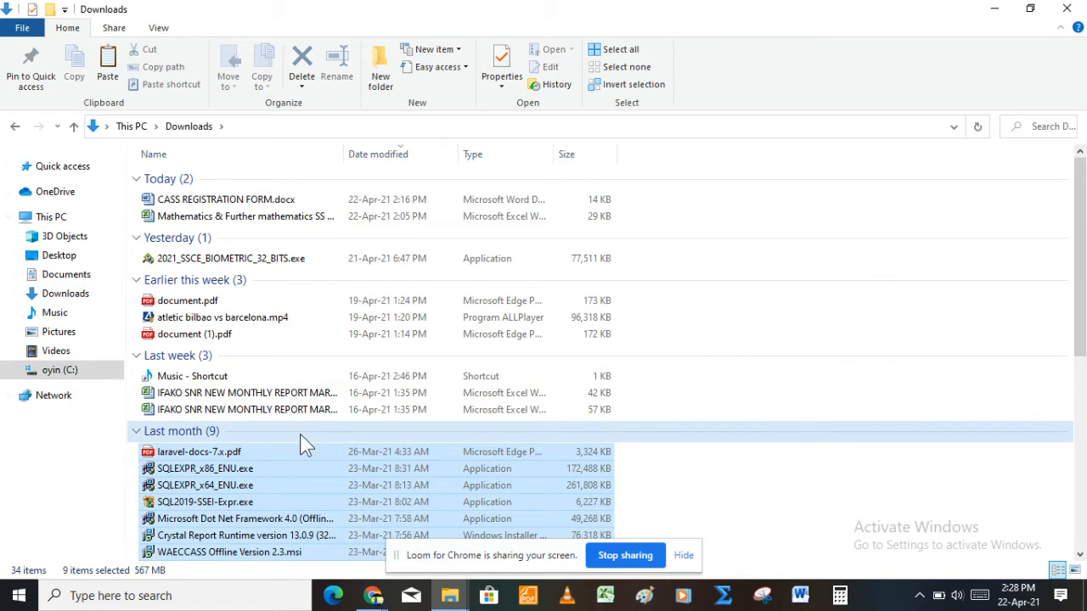
click(716, 399)
key(Down)
key(Down)
key(Down)
key(Down)
key(Down)
key(Down)
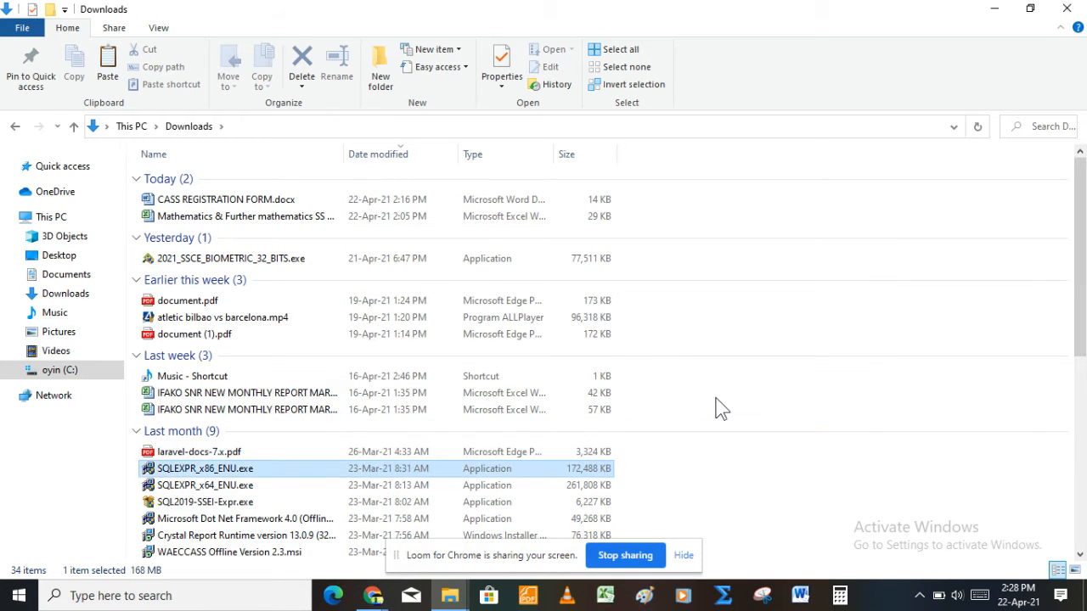
key(Down)
key(Down)
key(Down)
key(Down)
key(Down)
key(Down)
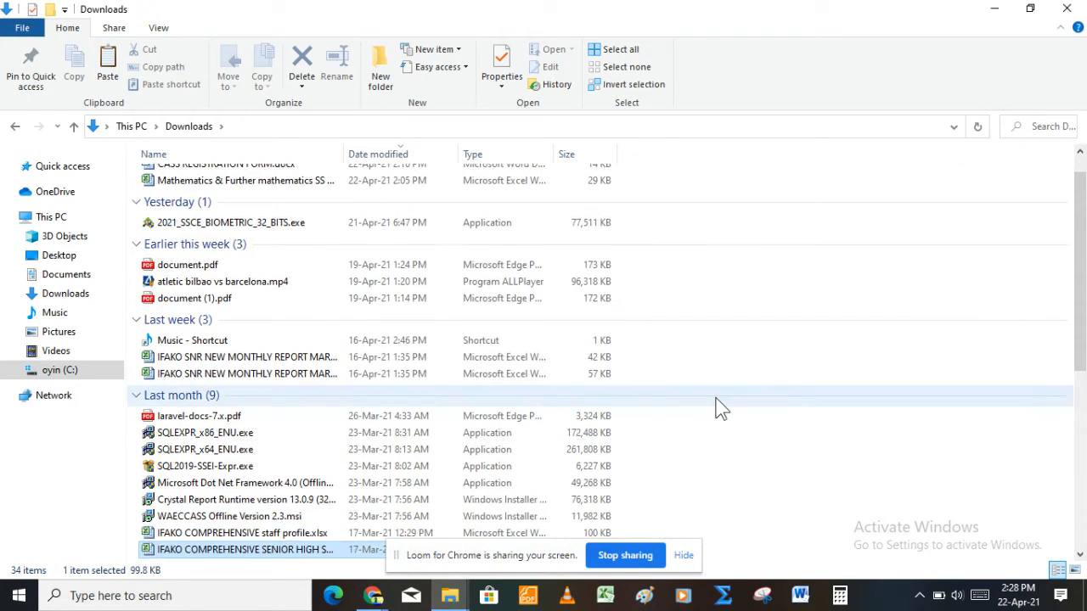
key(Down)
key(Down)
key(Down)
key(Down)
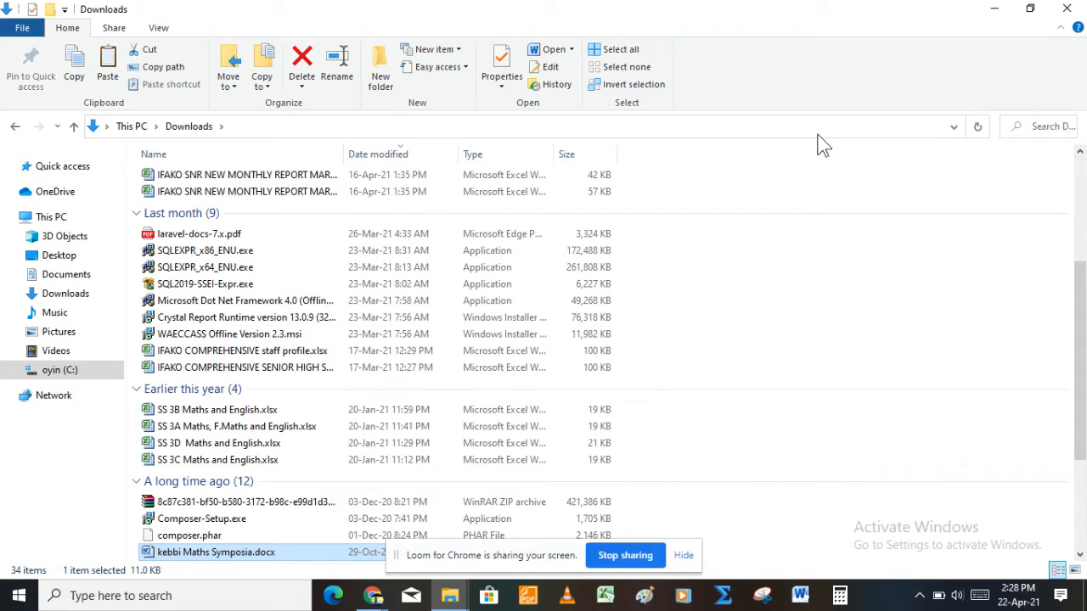
click(994, 11)
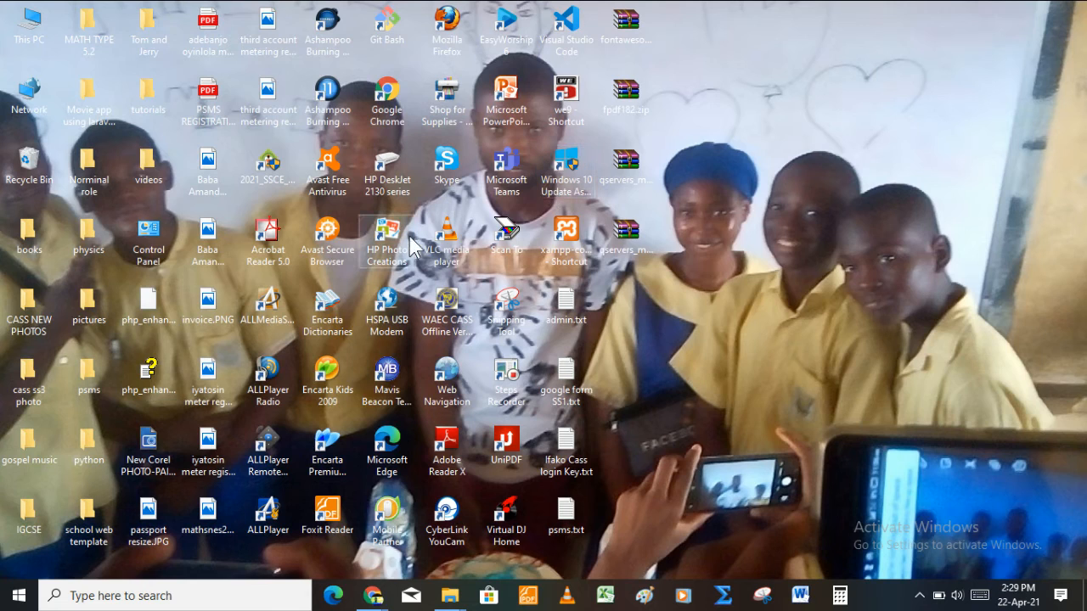
Step: Launch WAEC CASS Offline 2.3 from its desktop shortcut
double_click(459, 331)
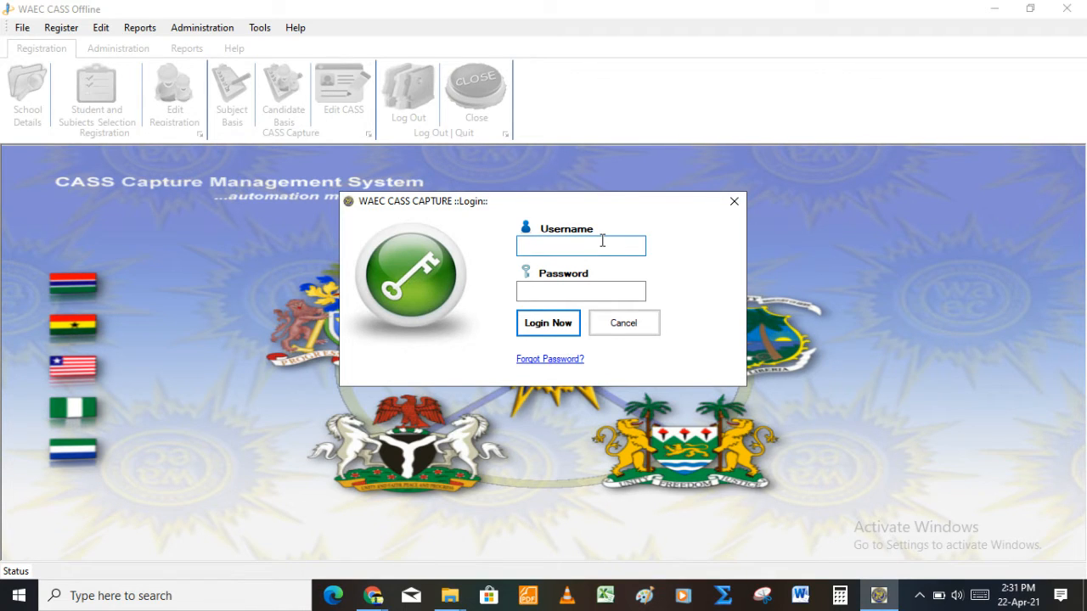
Step: Log in to WAEC CASS Offline with the school's username and password
text(ICSHS)
key(Tab)
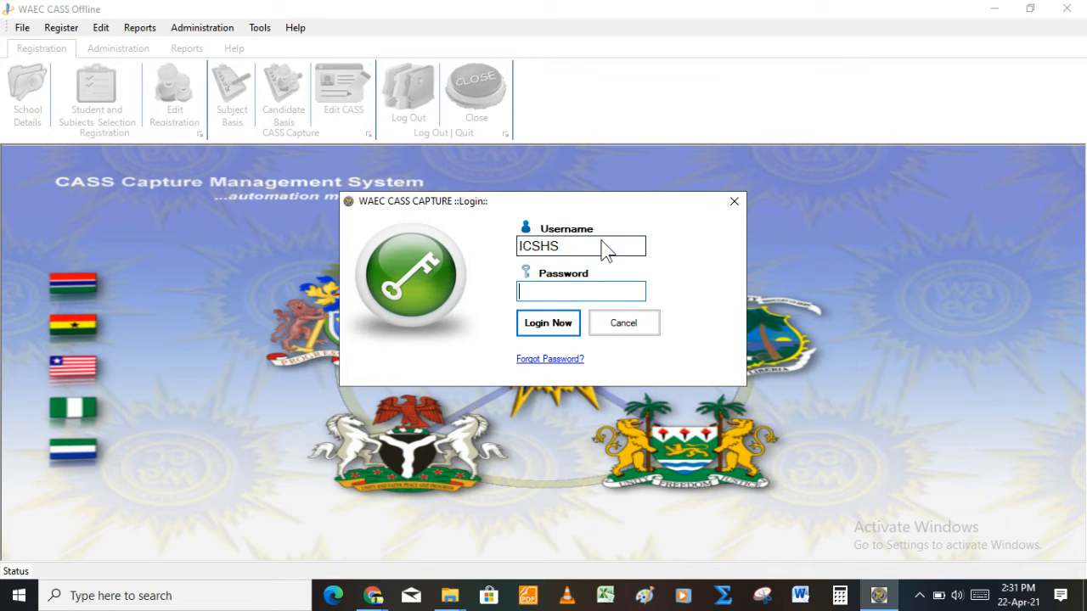
text(•••••••••)
key(Return)
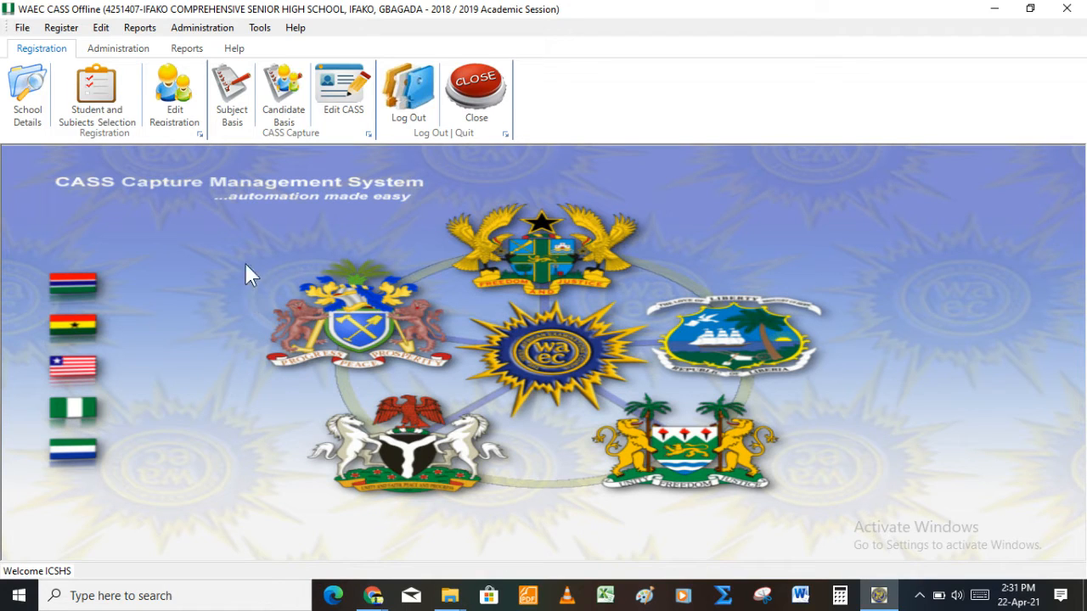
Step: Bring up School Details from the Registration ribbon, leaving the country as NIGERIA and State/Region blank
click(40, 90)
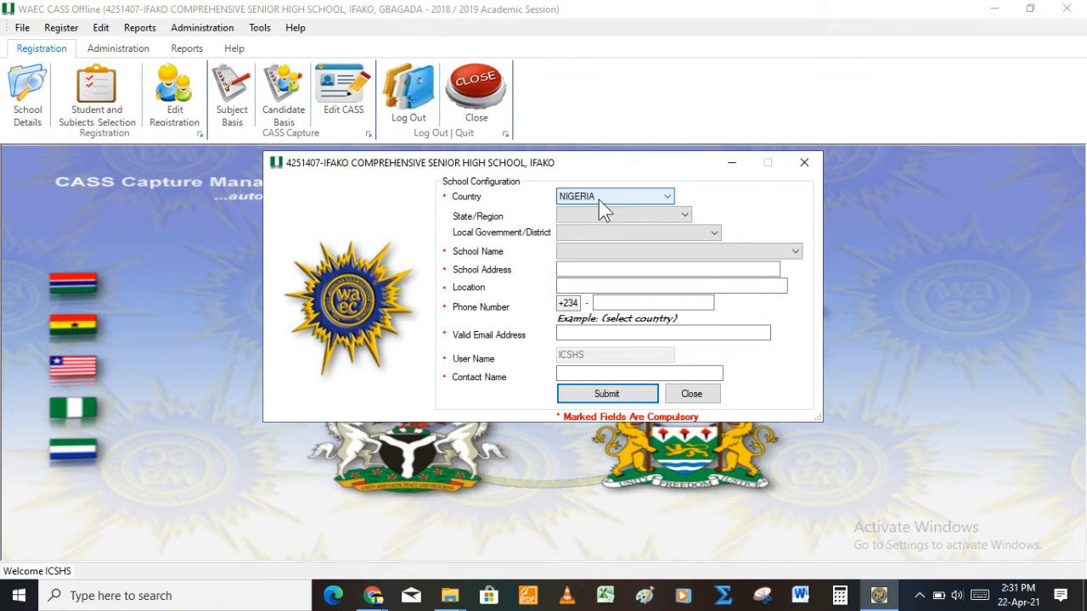
click(629, 200)
click(629, 200)
click(667, 217)
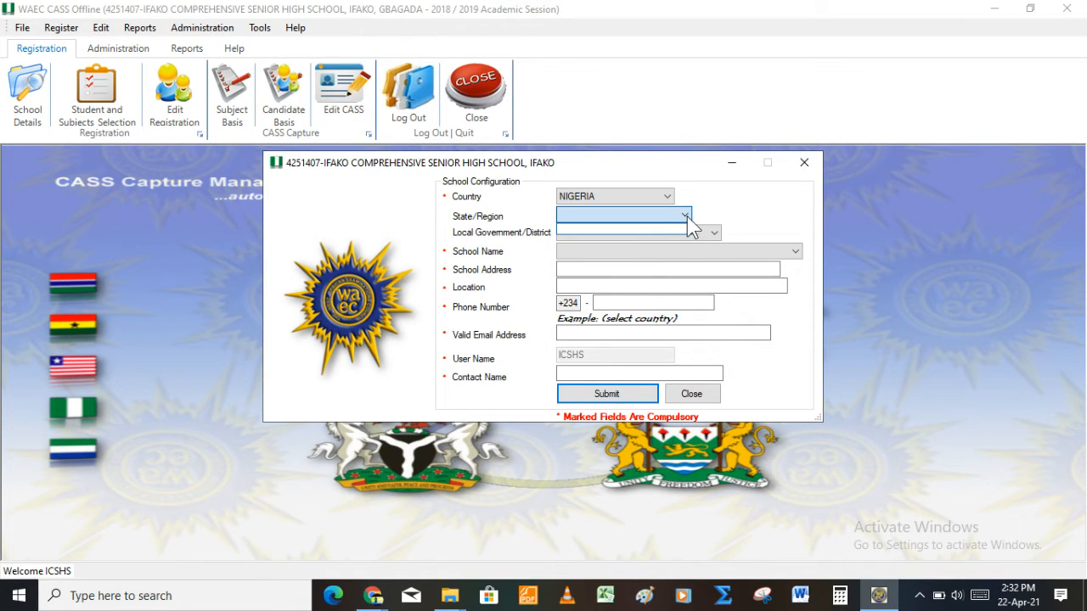
click(689, 221)
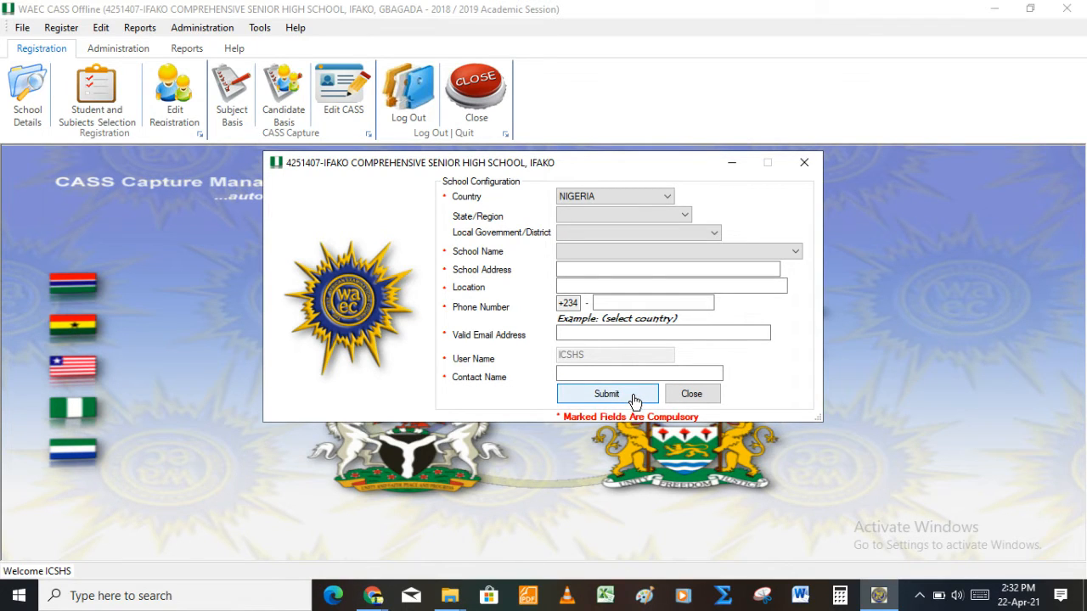
click(811, 165)
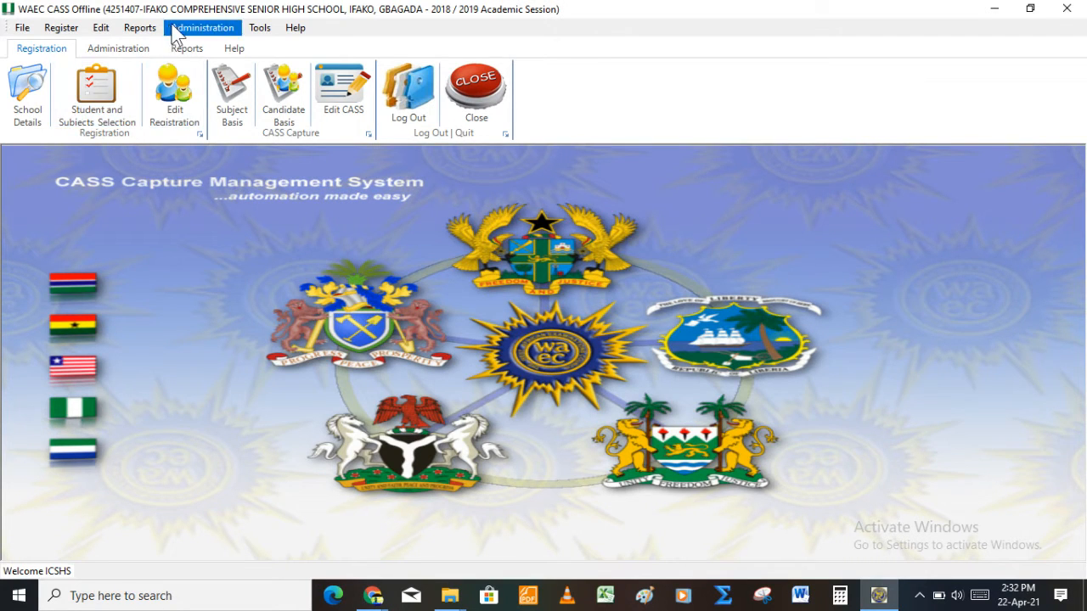
click(69, 32)
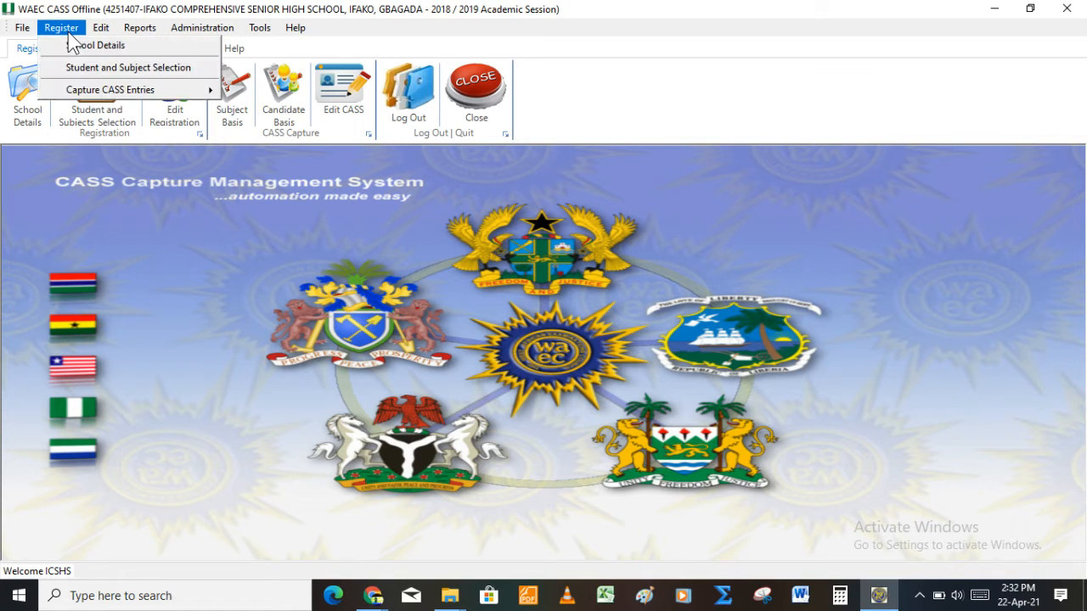
click(195, 31)
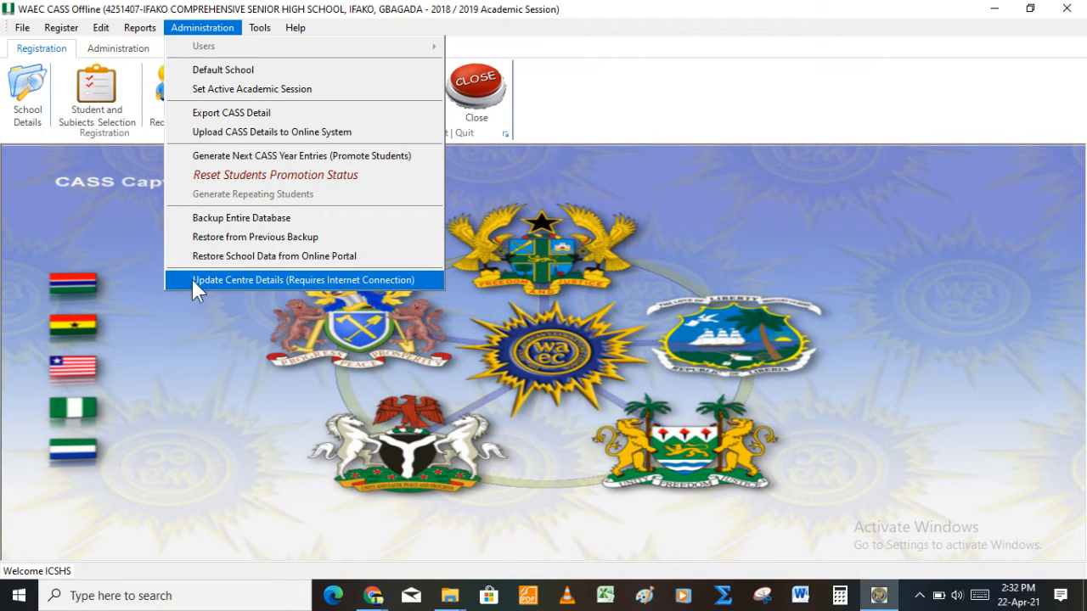
click(9, 100)
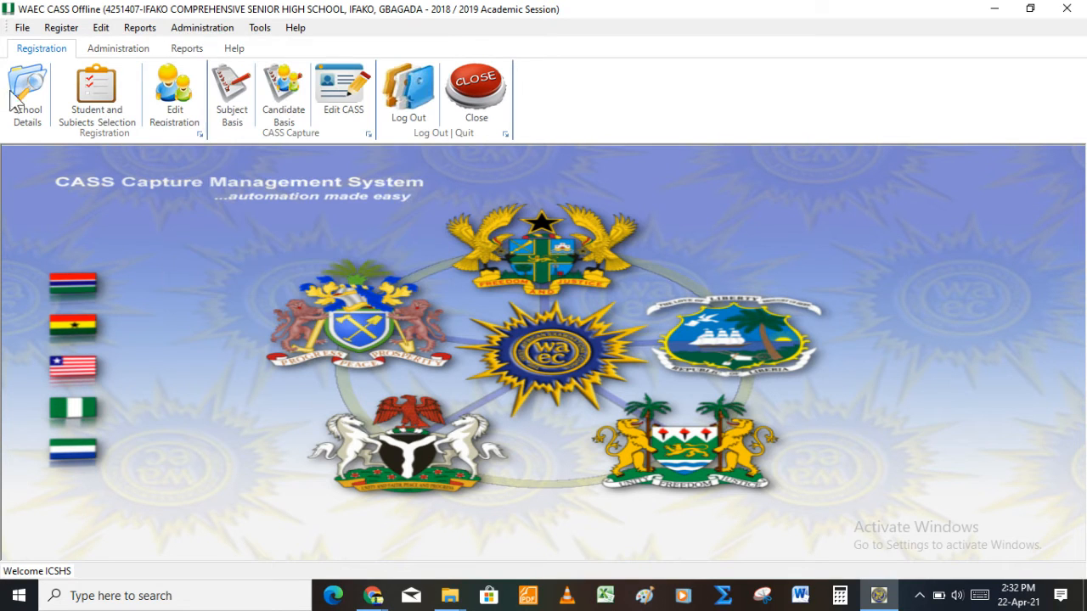
click(38, 102)
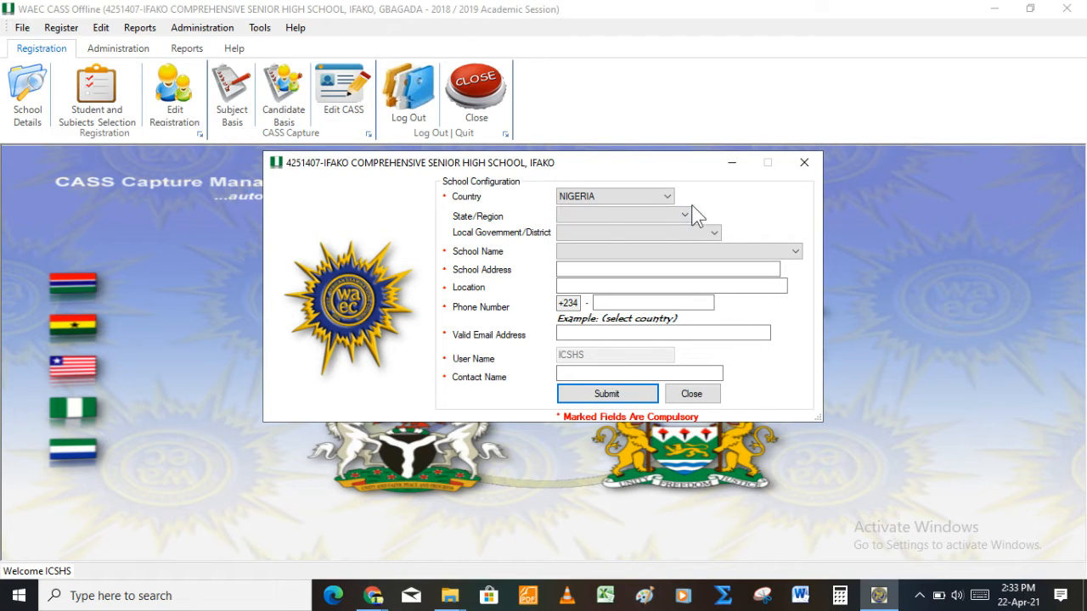
Step: Choose NIGERIA as the school's country, leaving the Nigerian state unselected
click(658, 203)
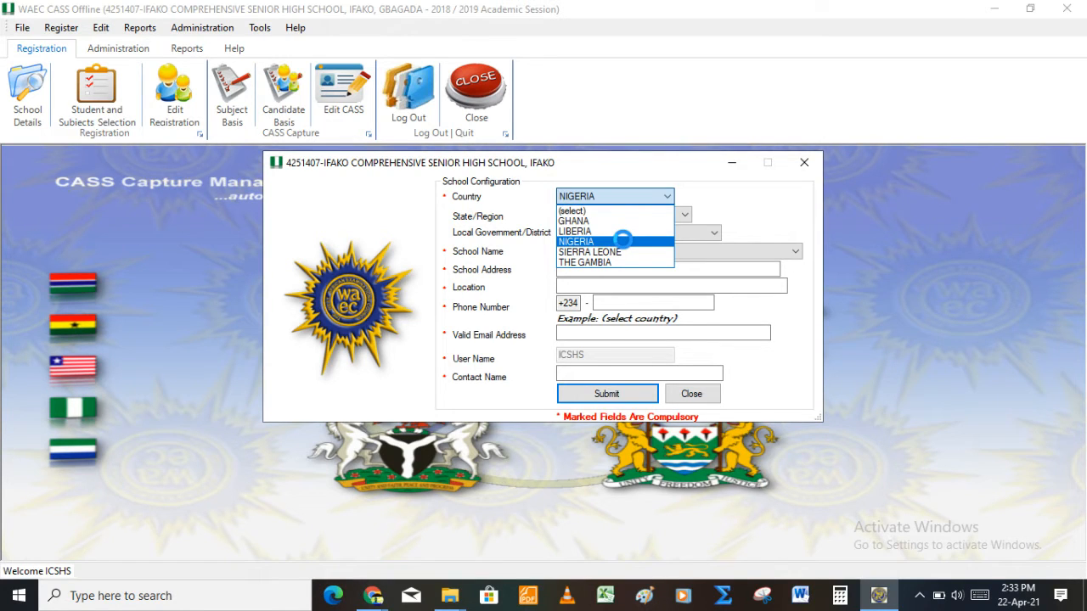
click(624, 241)
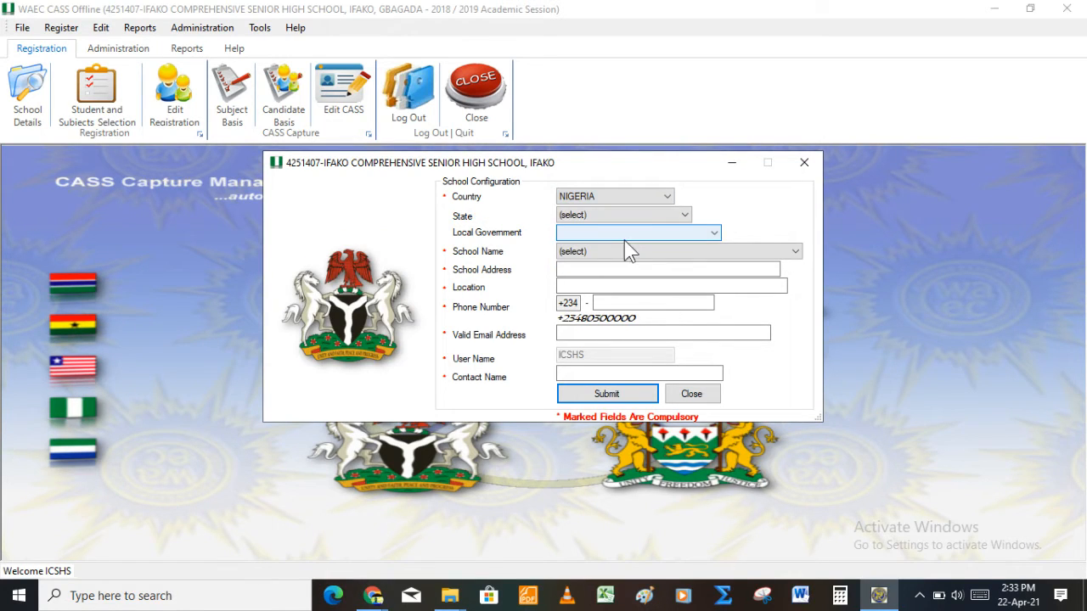
click(683, 219)
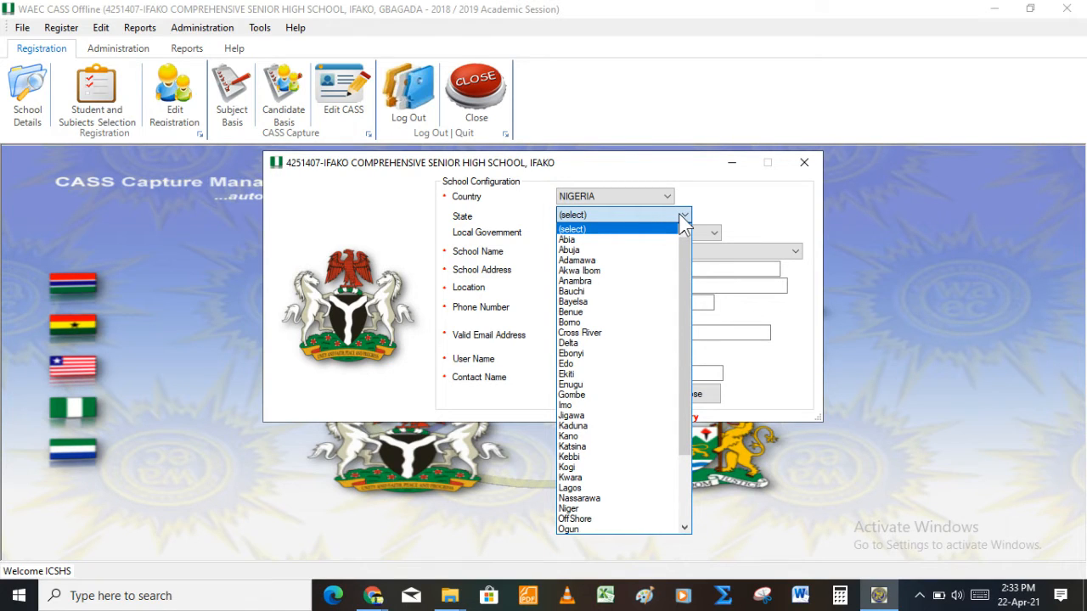
click(774, 224)
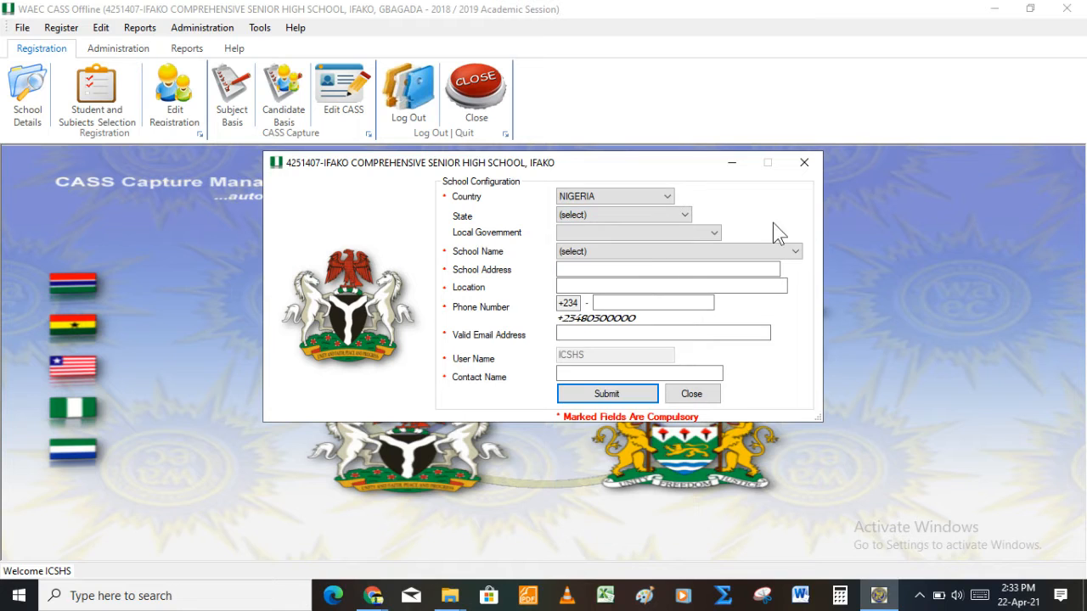
click(725, 252)
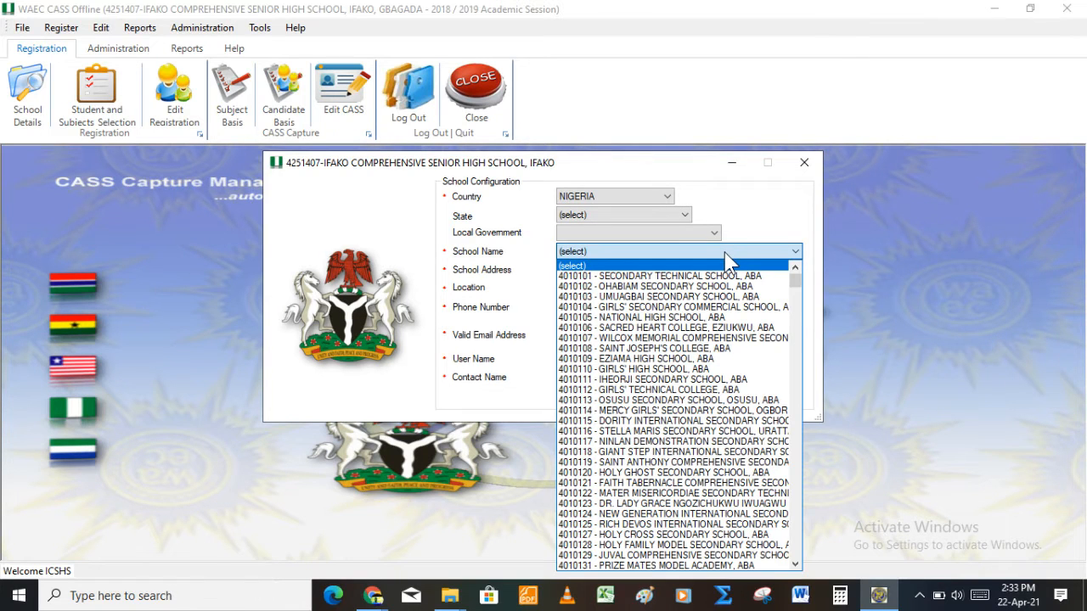
click(701, 234)
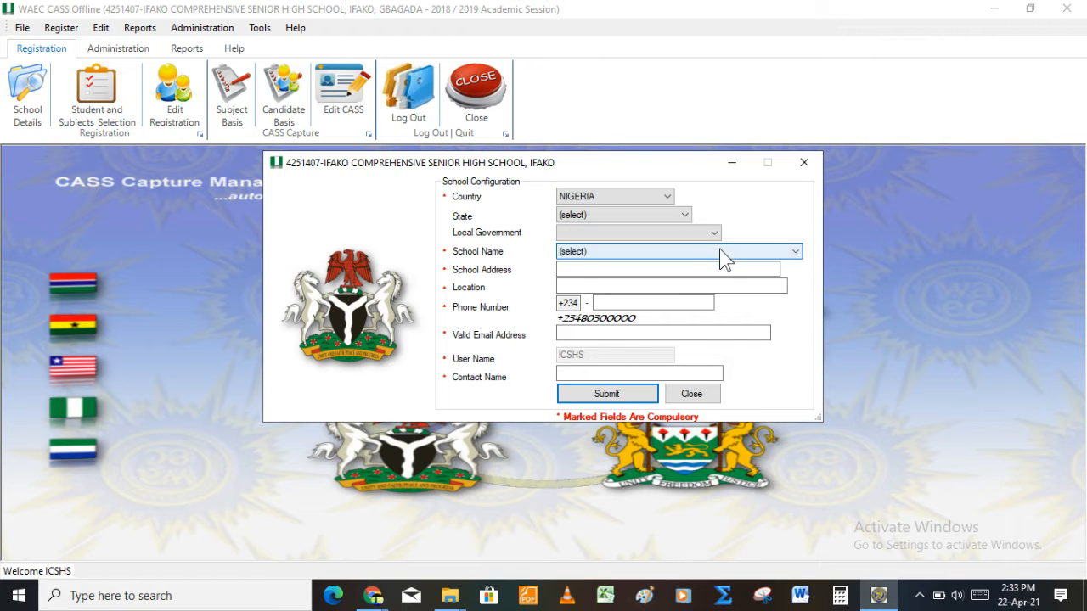
click(724, 252)
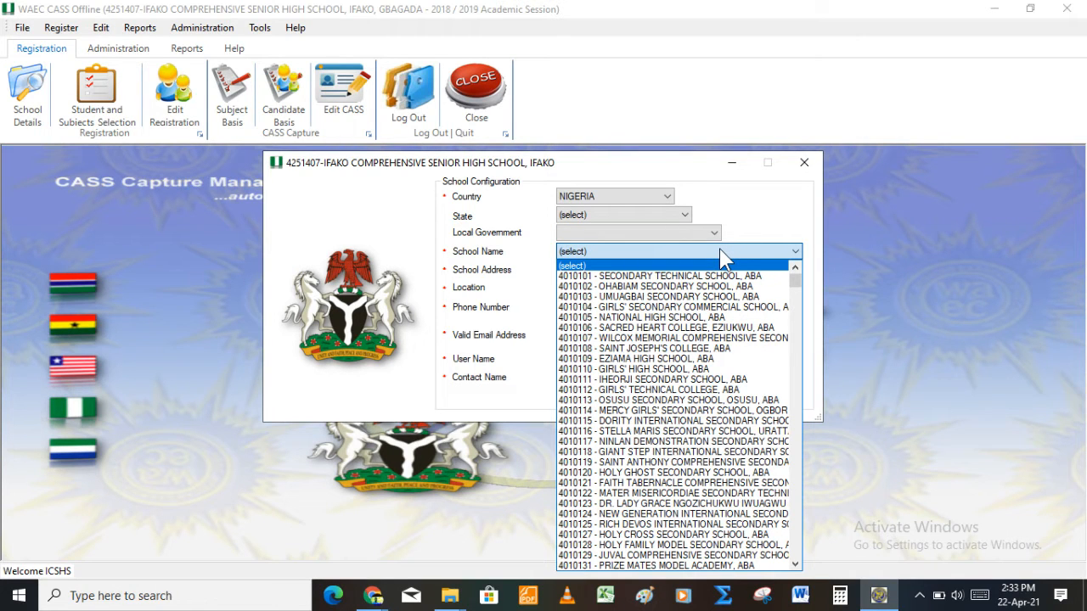
click(820, 330)
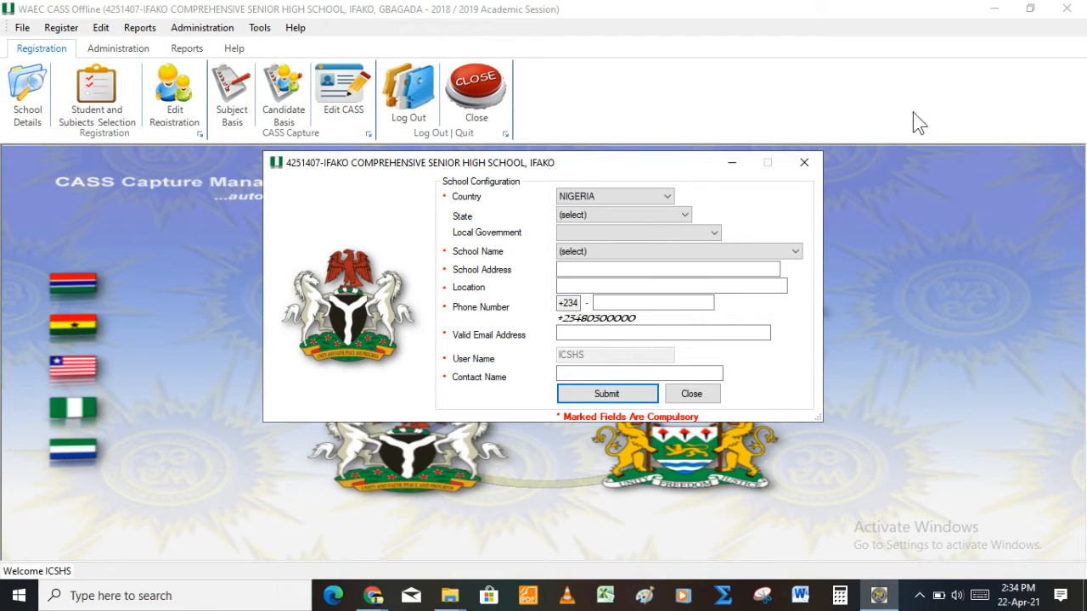
Step: Close School Configuration without saving, confirming Yes to discard the details
click(804, 161)
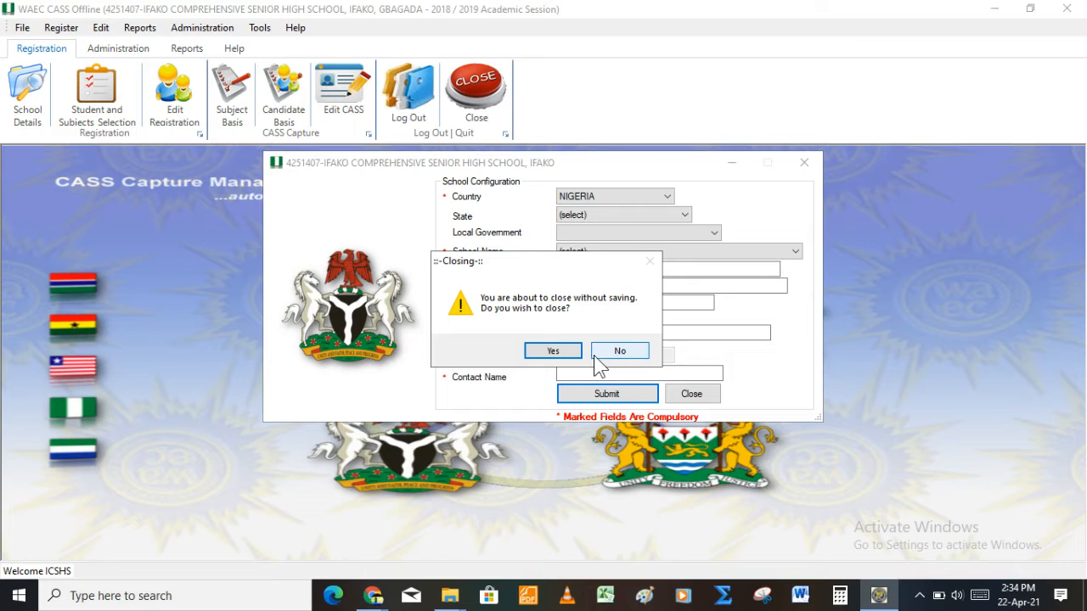
click(567, 351)
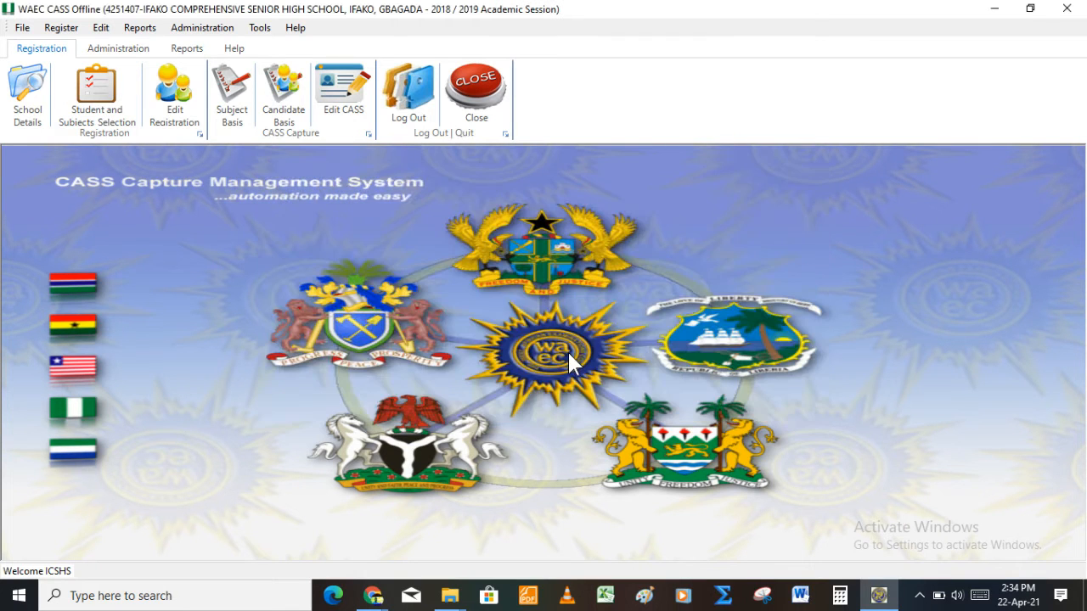
click(200, 28)
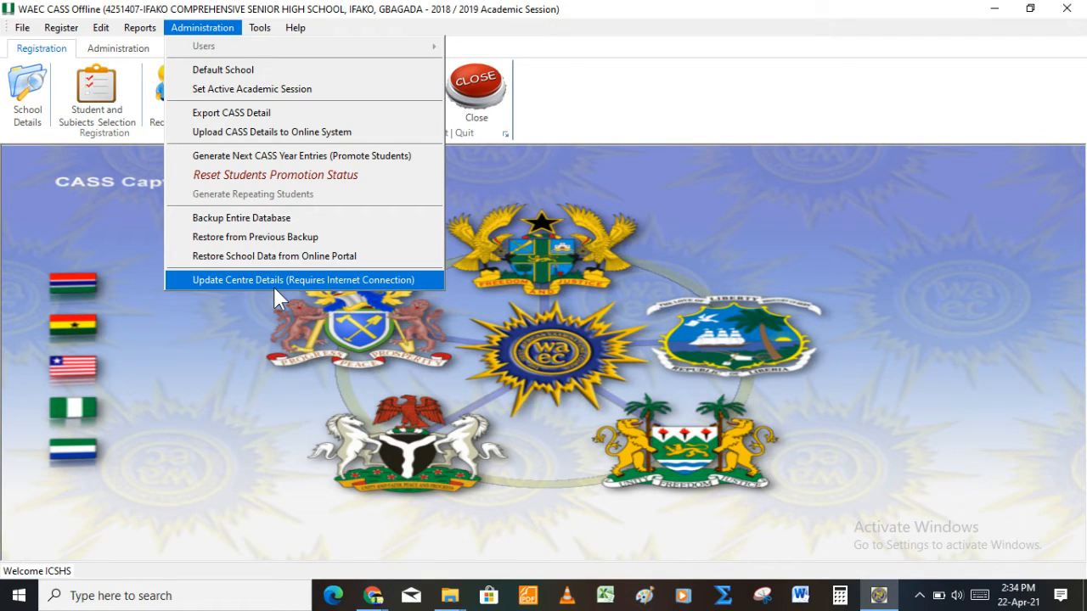
click(30, 100)
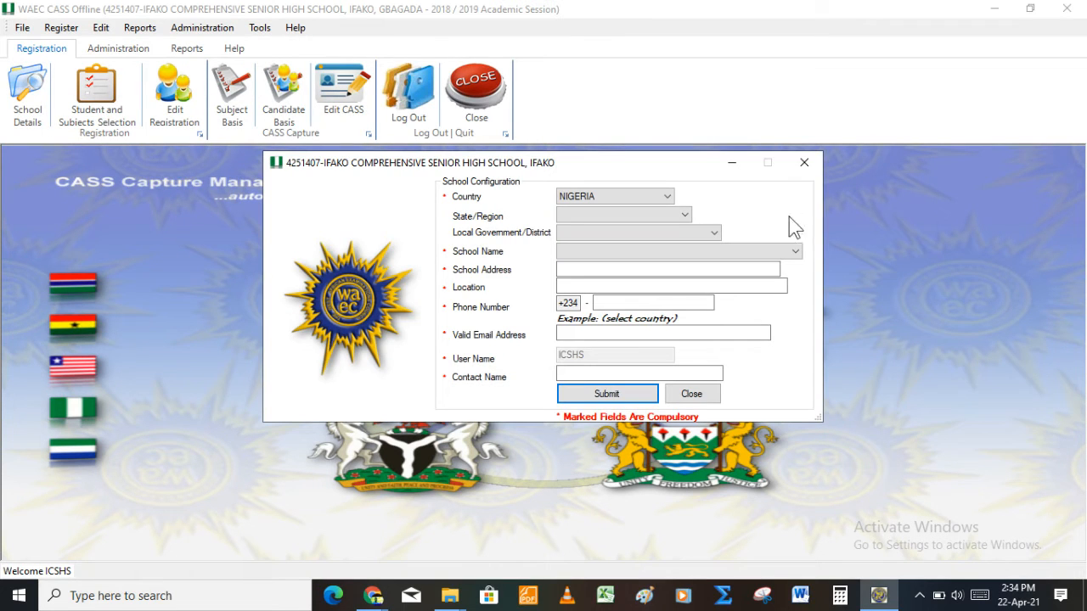
click(806, 158)
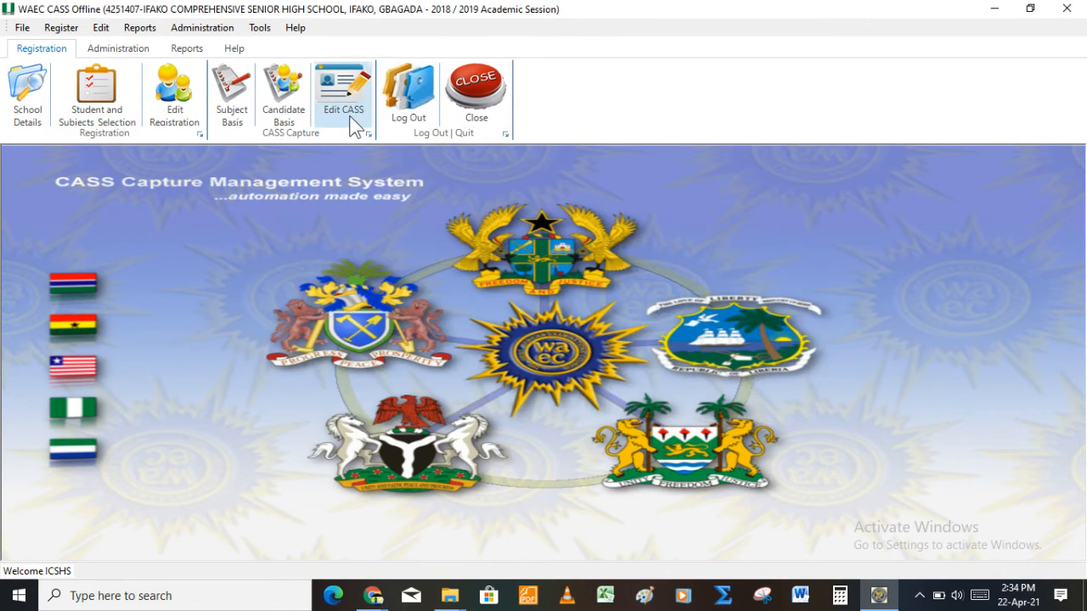
click(204, 30)
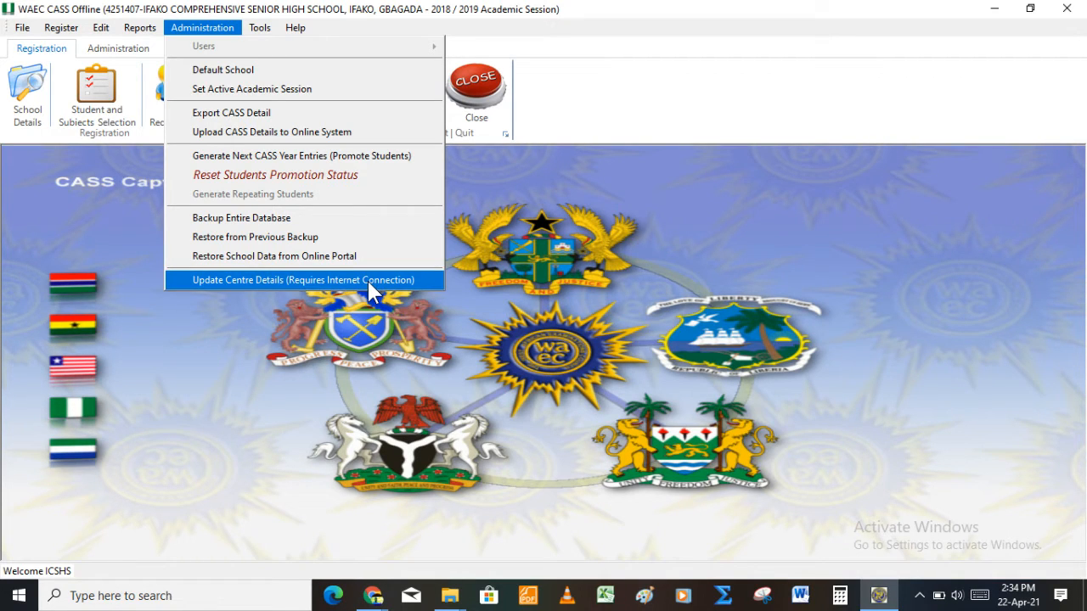
click(204, 339)
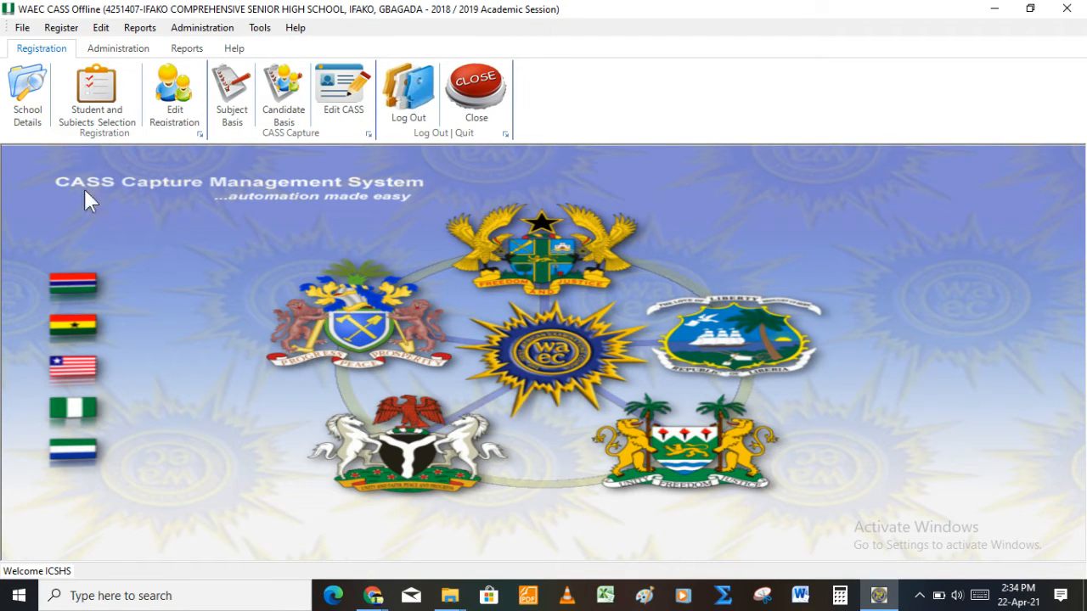
click(98, 82)
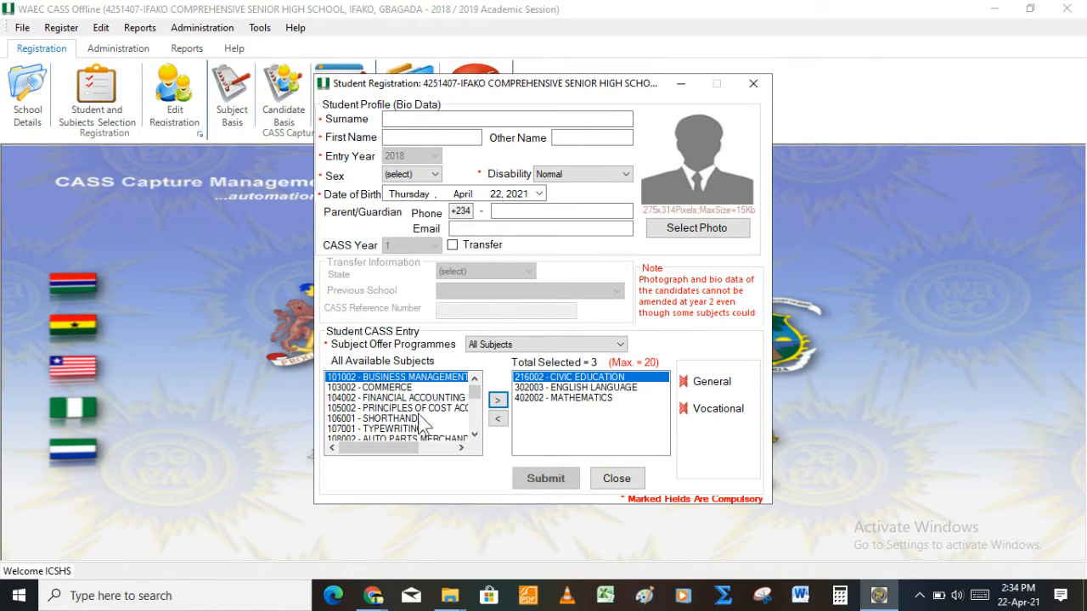
click(613, 481)
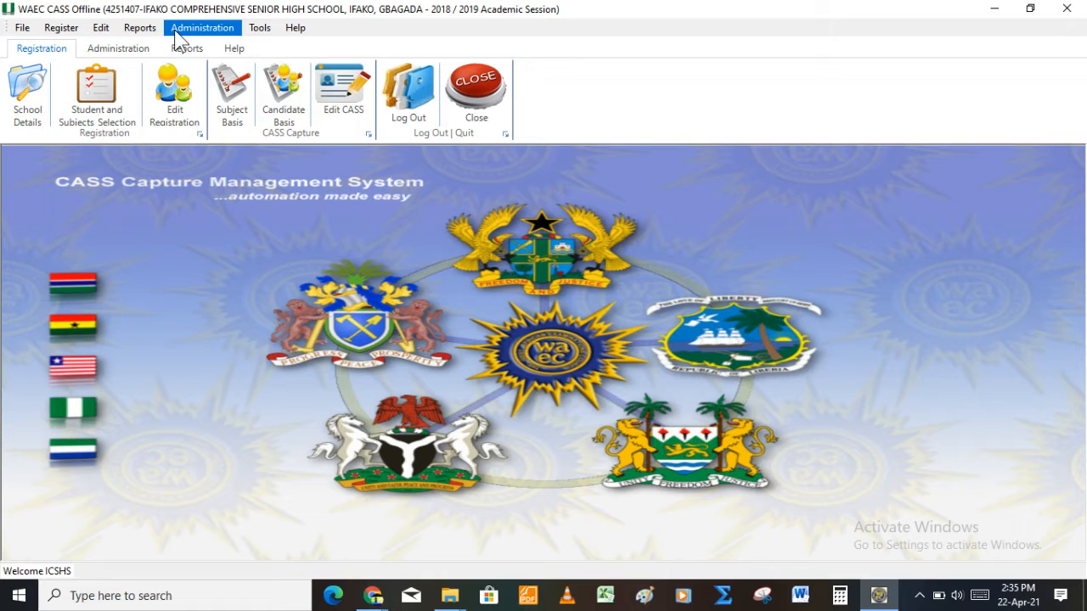
click(176, 31)
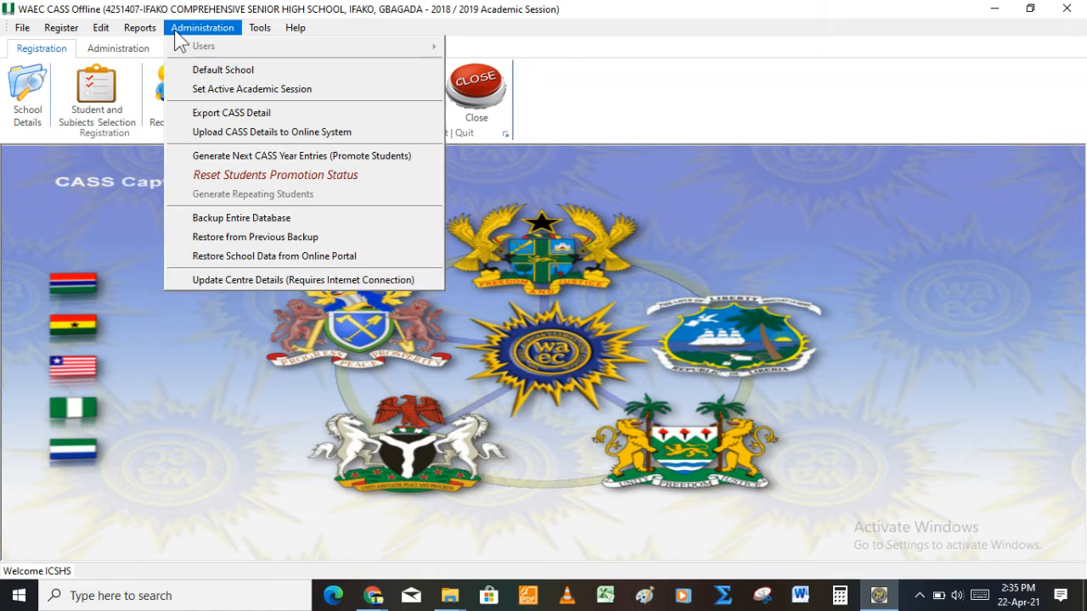
click(228, 90)
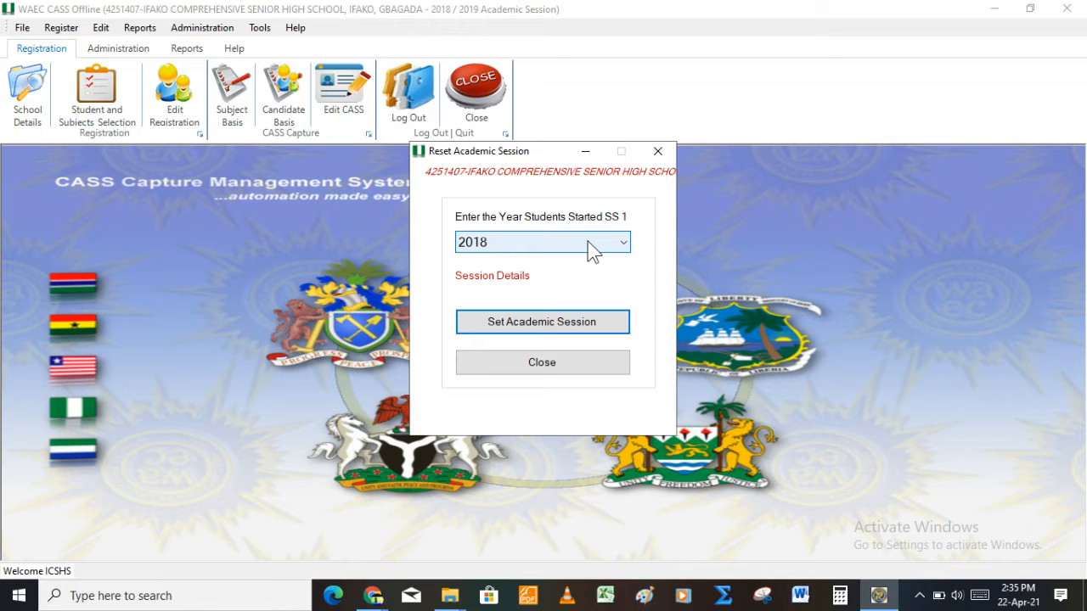
click(587, 241)
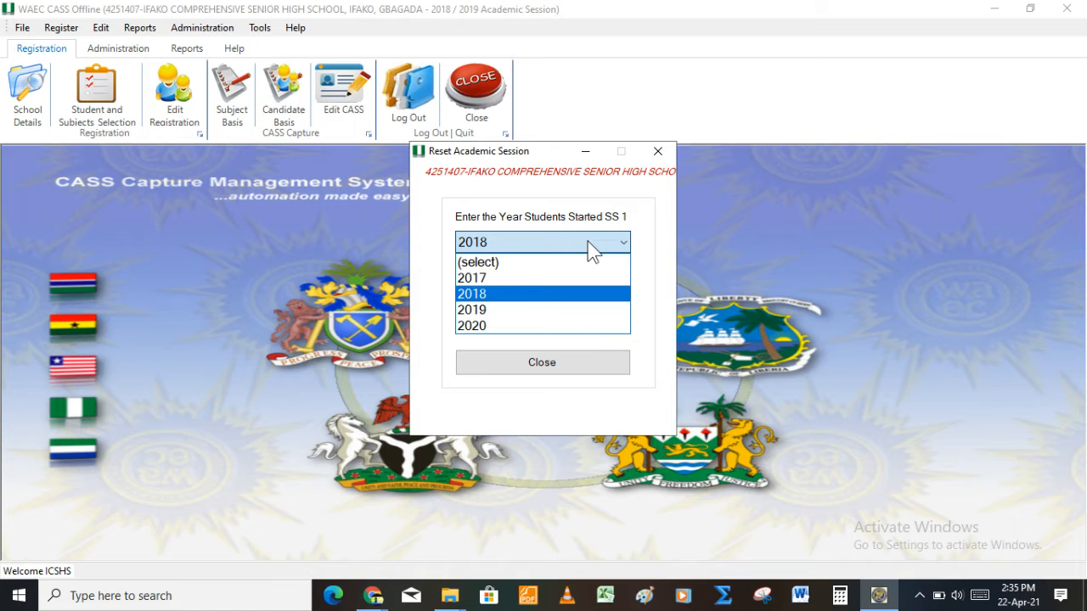
click(546, 310)
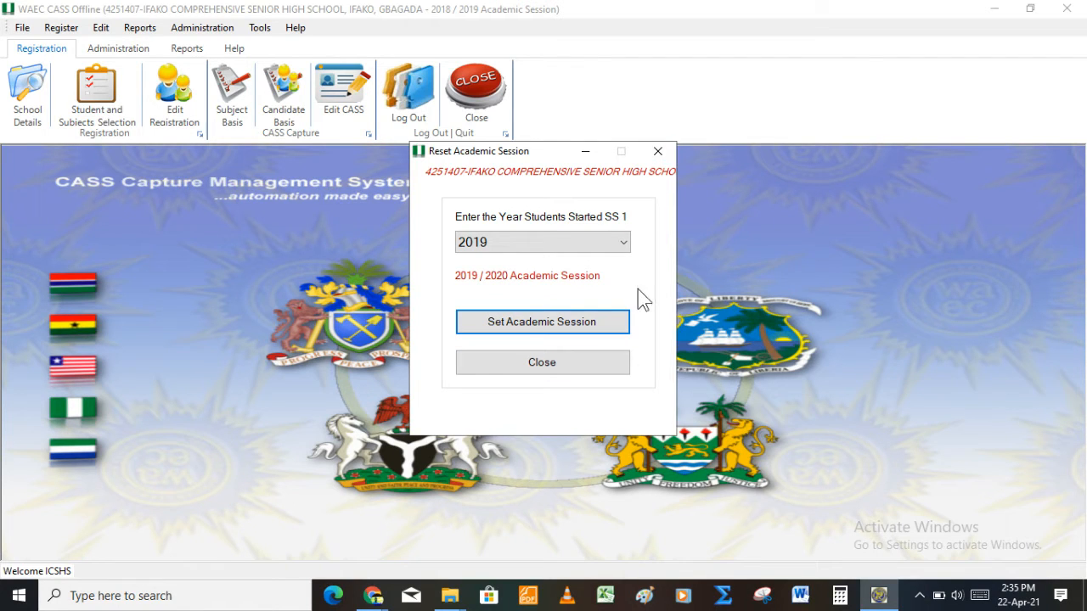
click(566, 370)
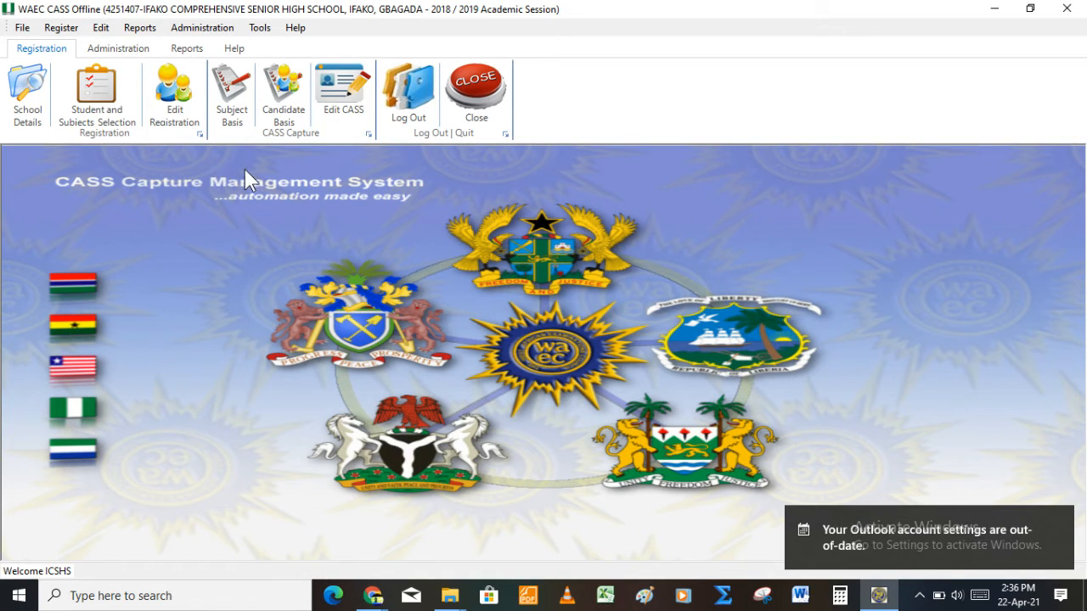
click(94, 96)
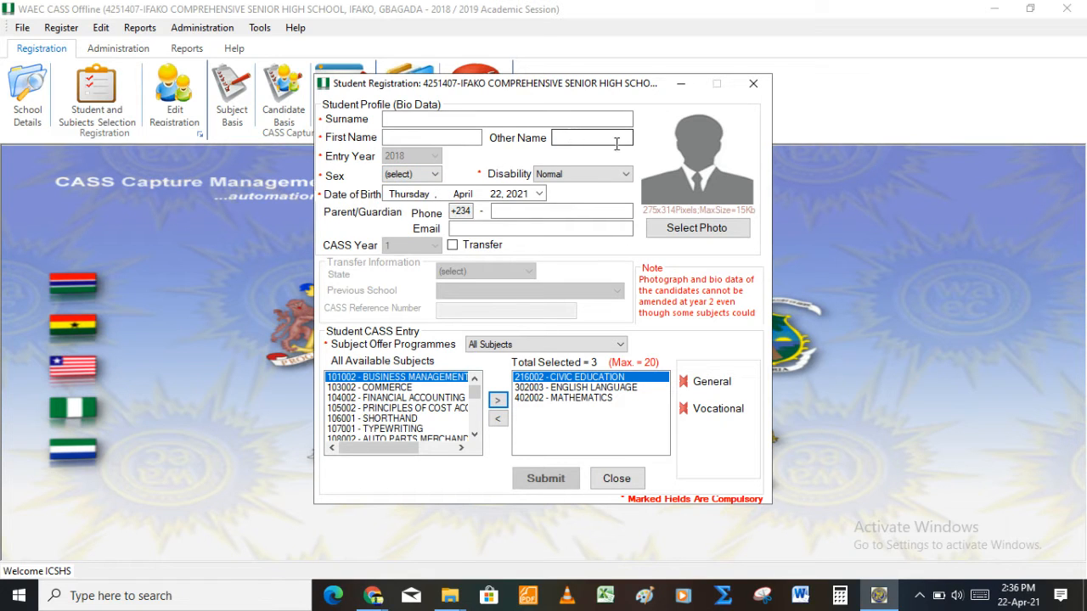
click(761, 89)
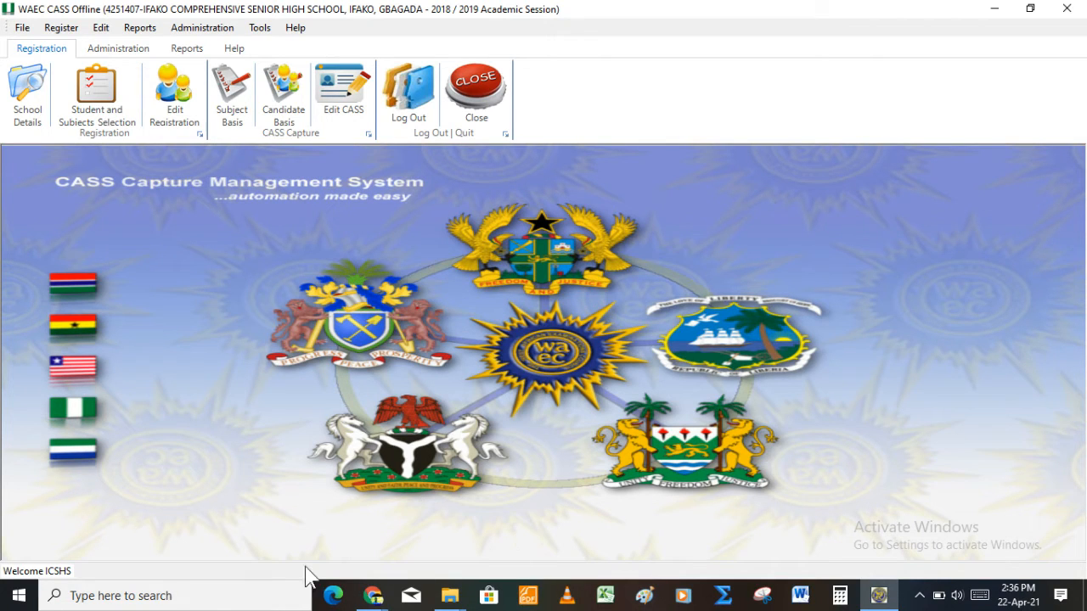
click(371, 594)
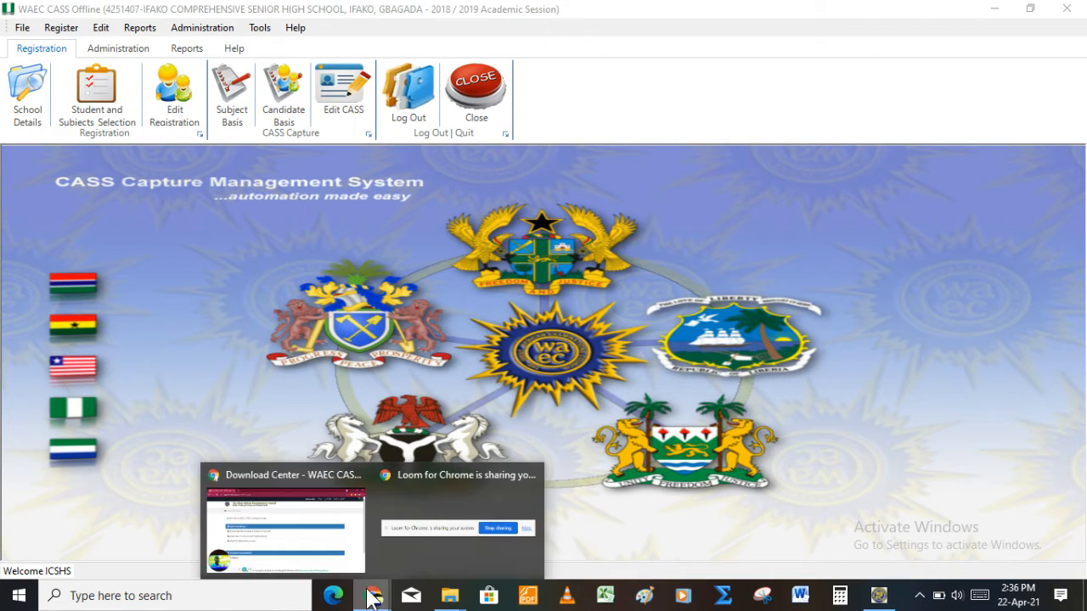
click(333, 542)
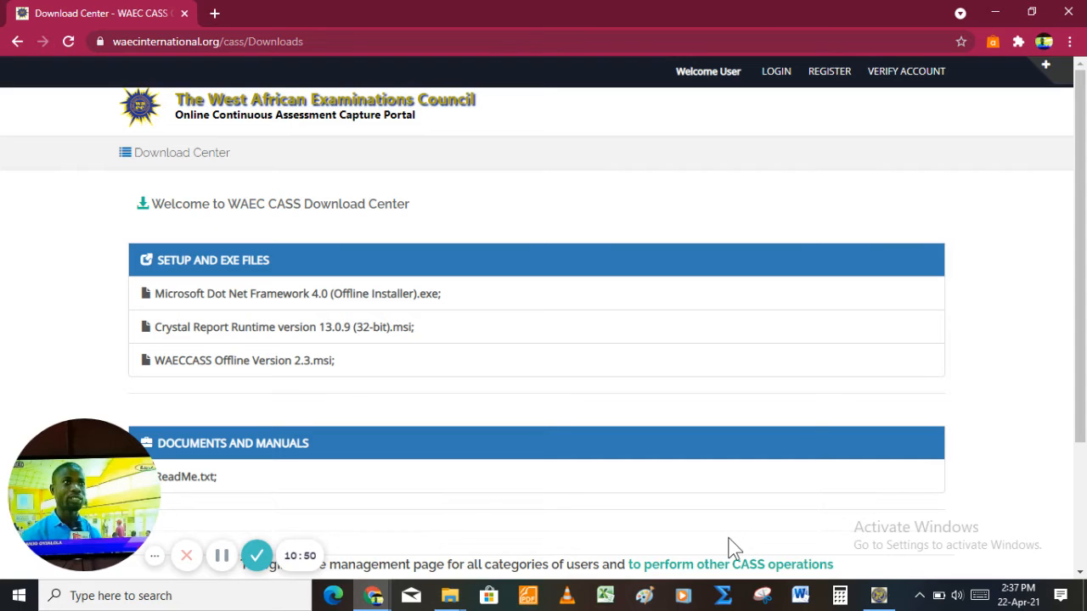
click(881, 599)
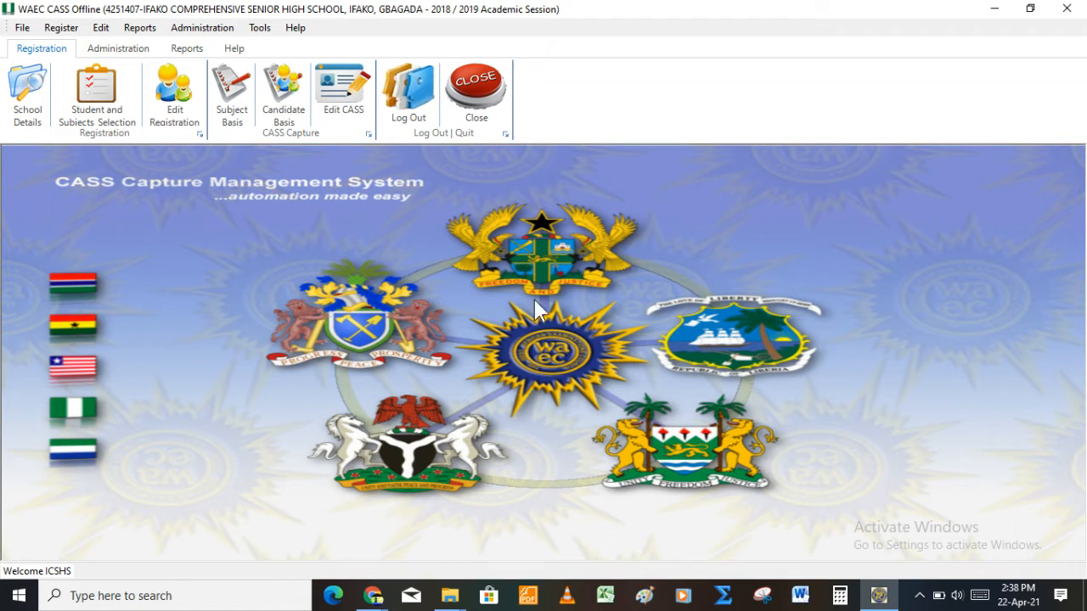
click(67, 110)
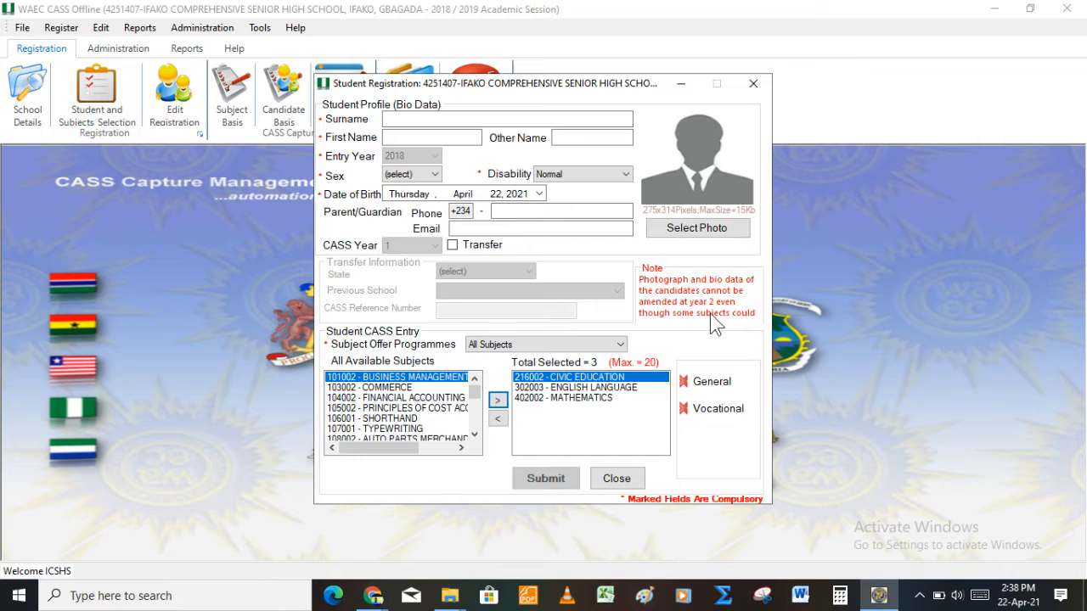
click(753, 83)
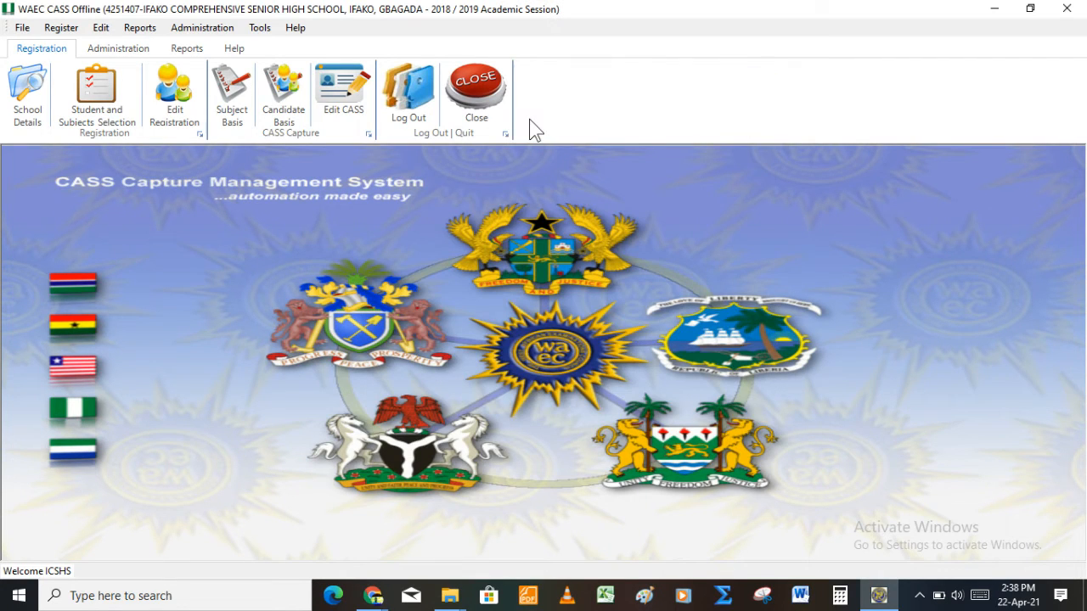
Step: Resize the photos in Desktop\pic to 275 by 314, saving 76 images to ResizedPictures
click(259, 36)
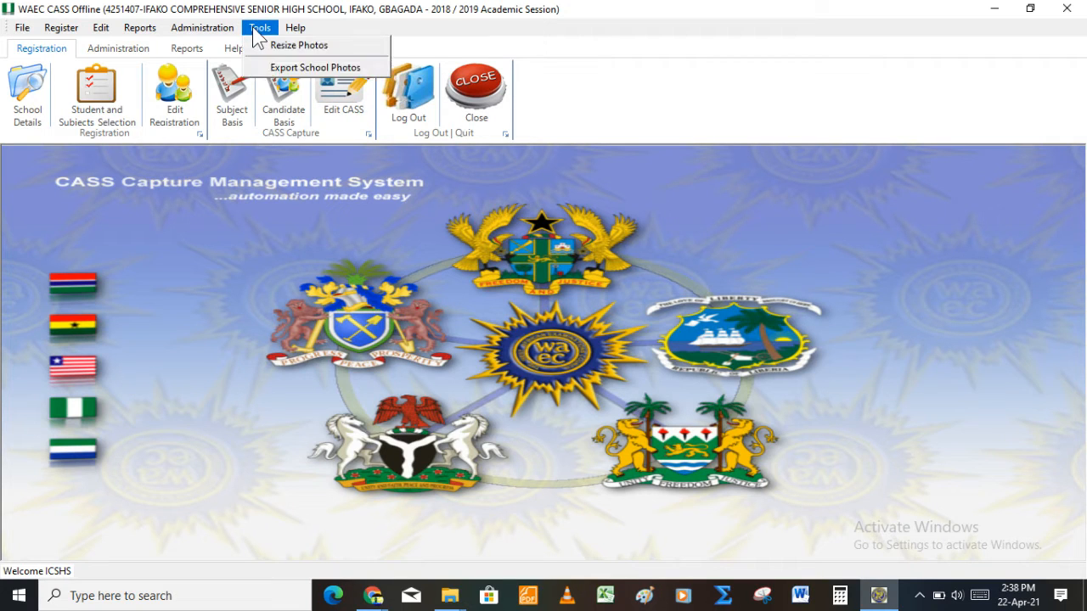
click(289, 49)
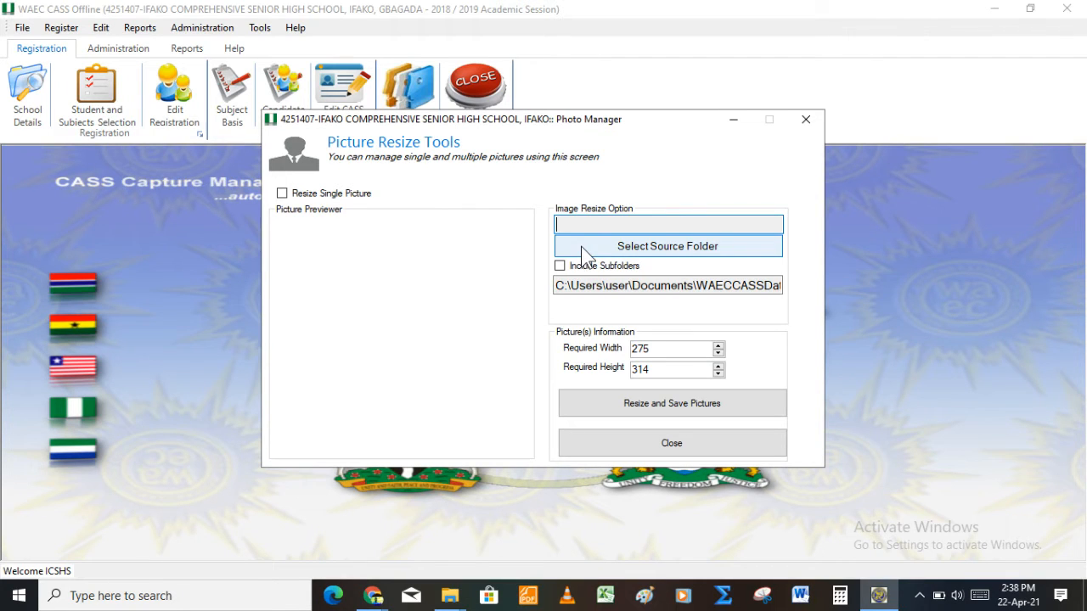
click(581, 246)
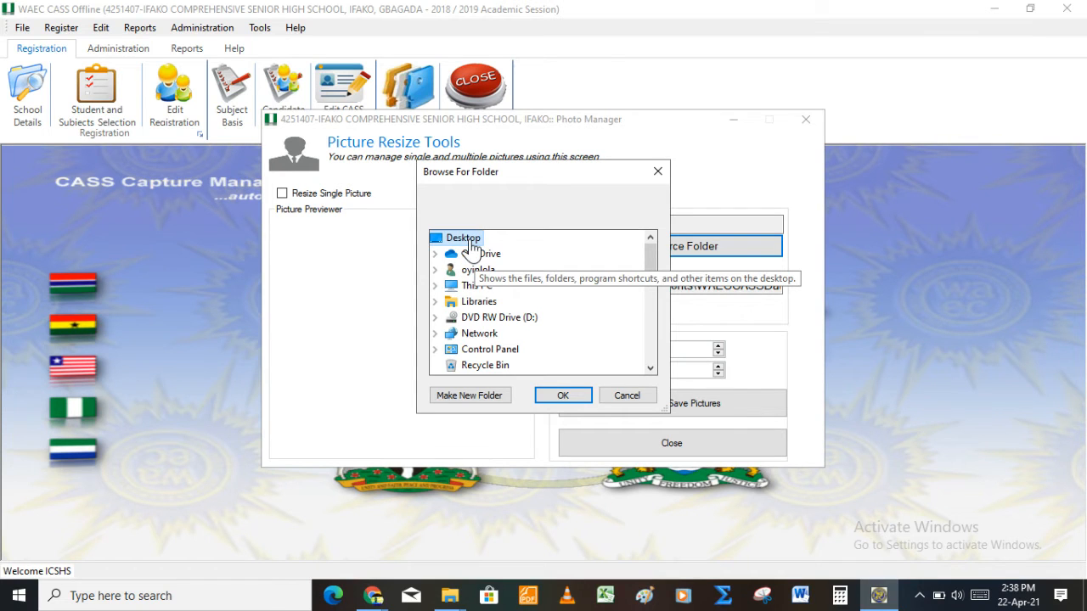
drag(645, 256, 656, 323)
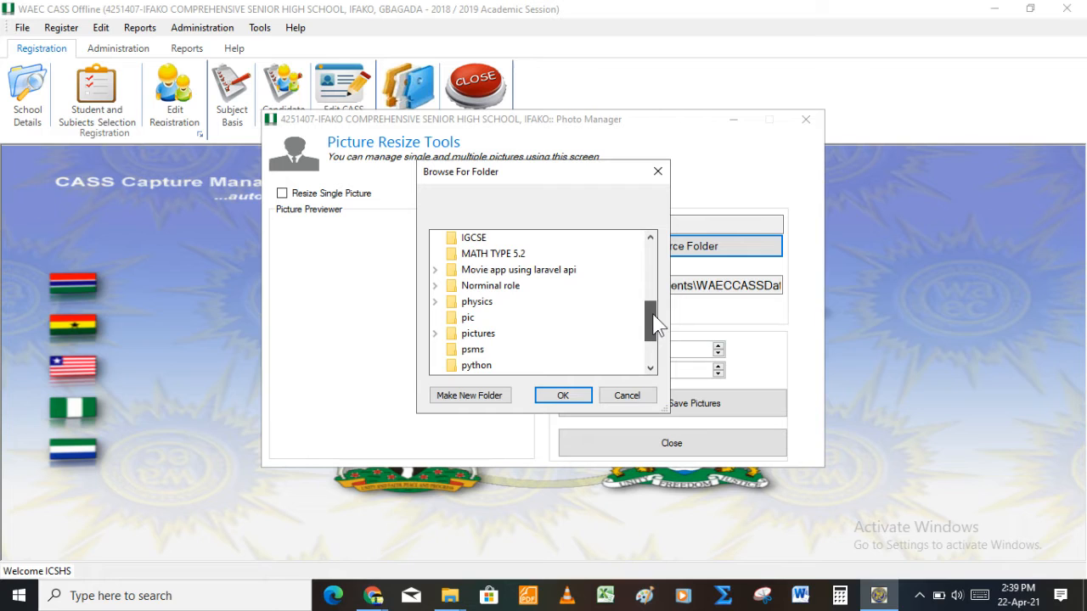
click(497, 322)
click(559, 394)
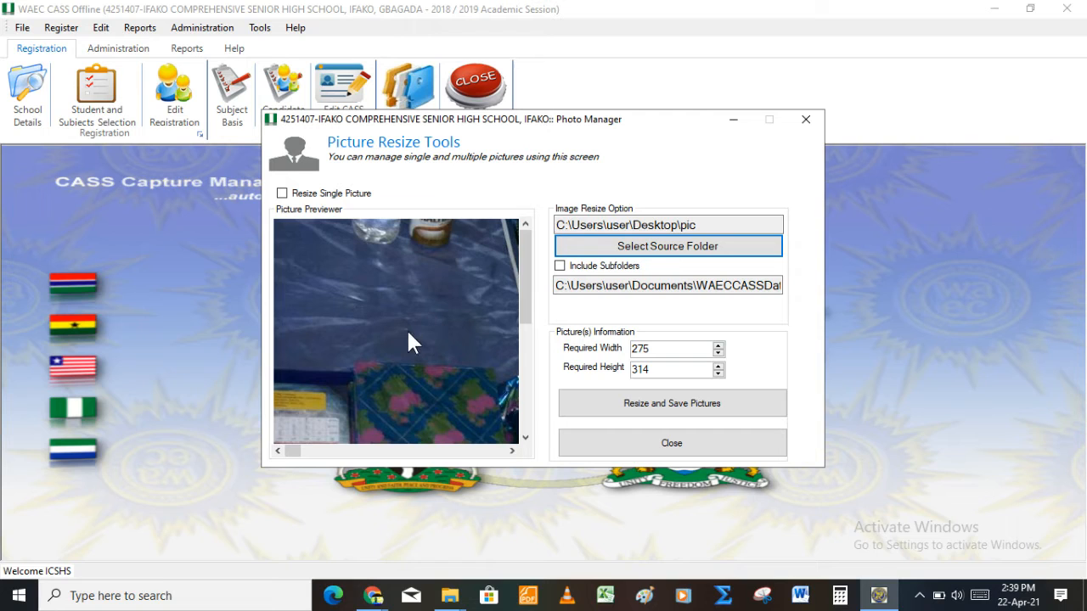
click(646, 411)
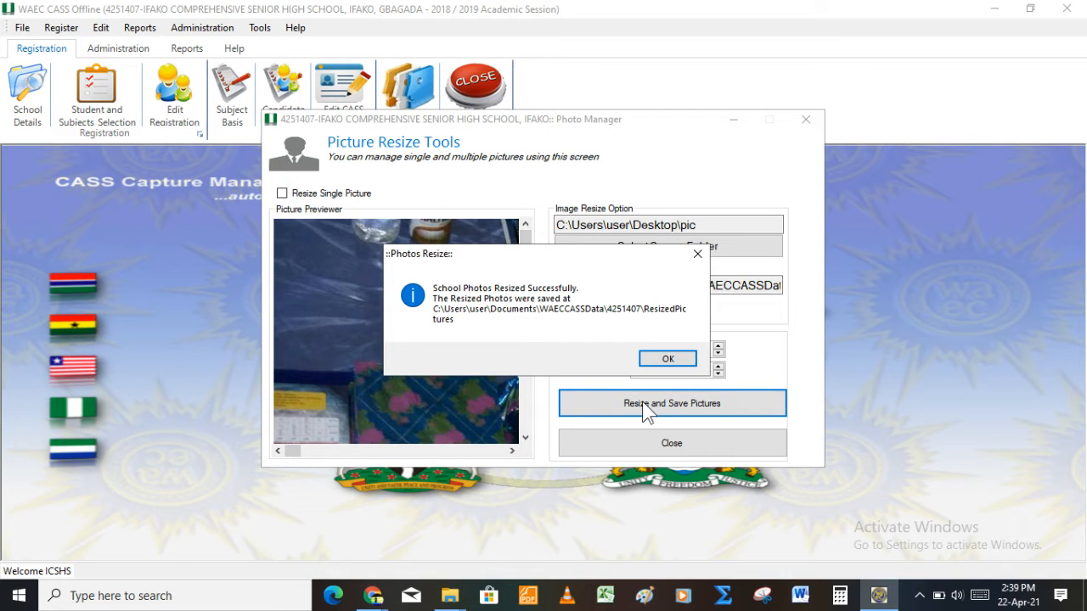
key(Return)
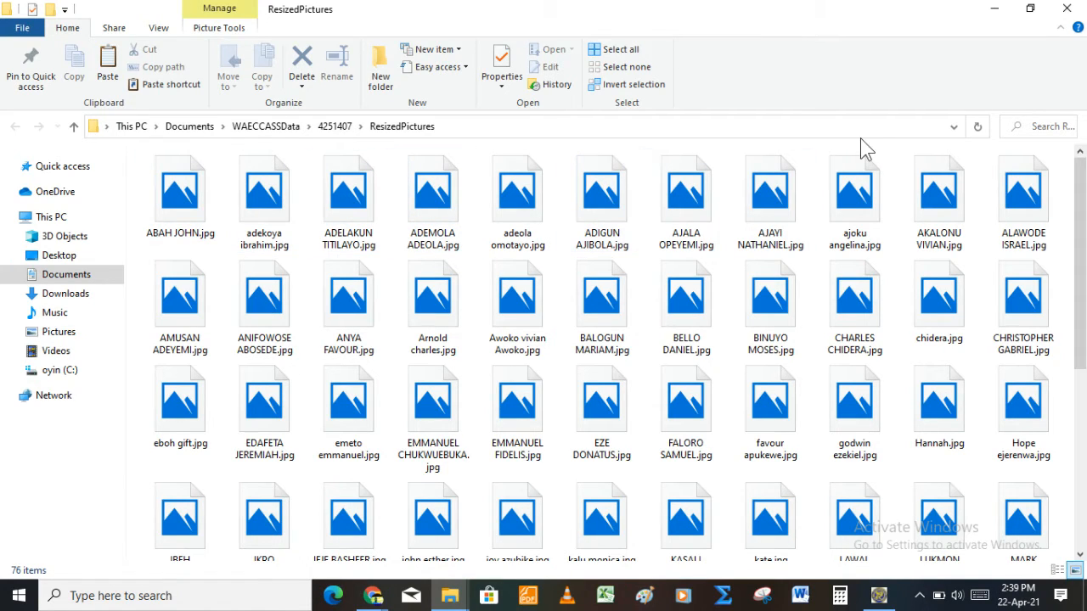
click(1068, 10)
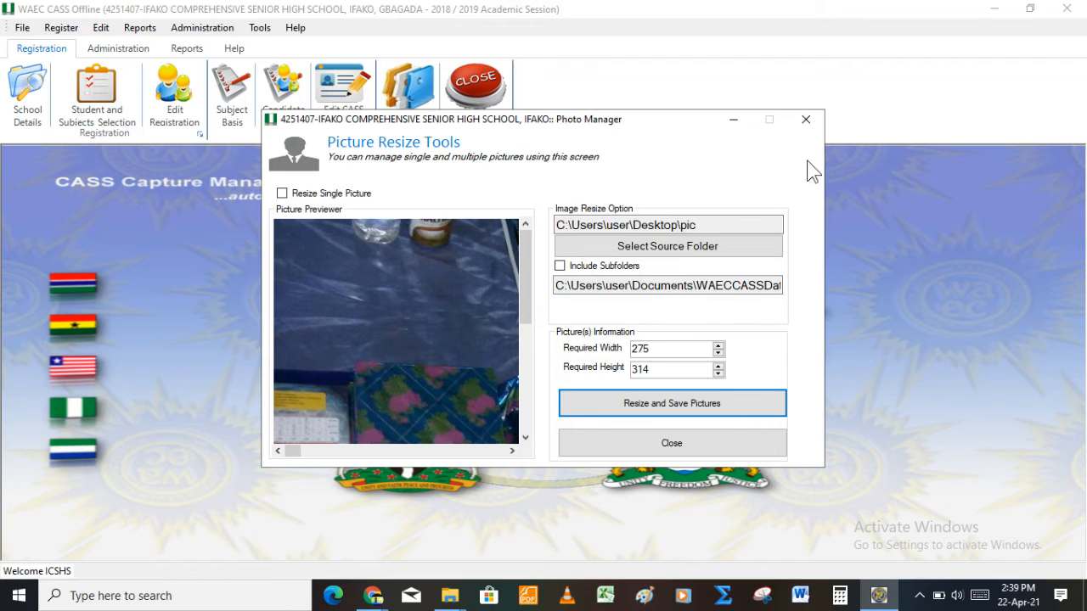
Step: Close Photo Manager, start a Student Registration, and bring up the photo file chooser
click(805, 120)
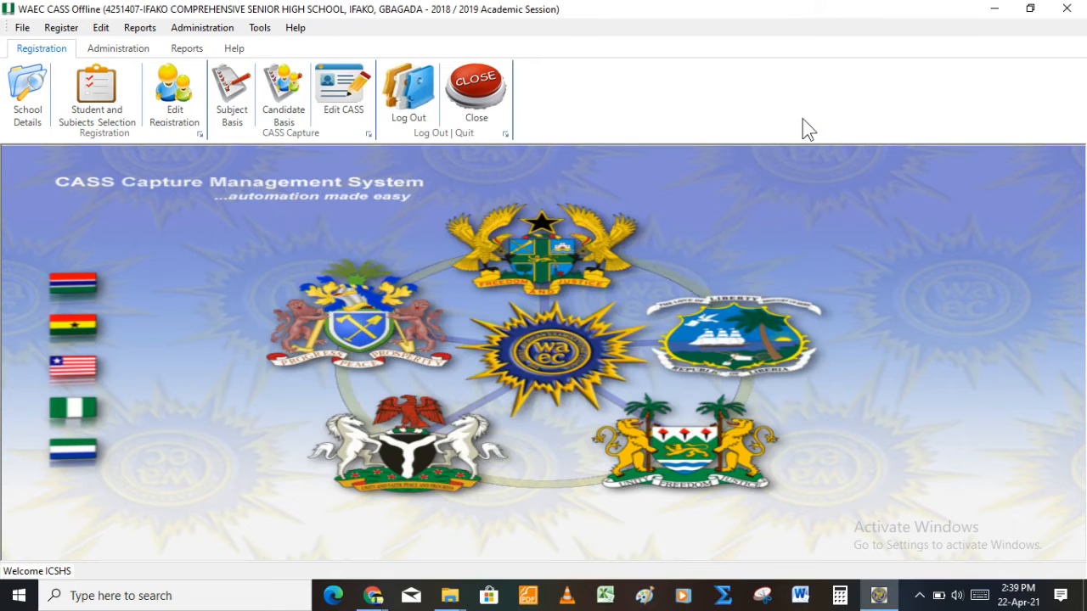
click(107, 114)
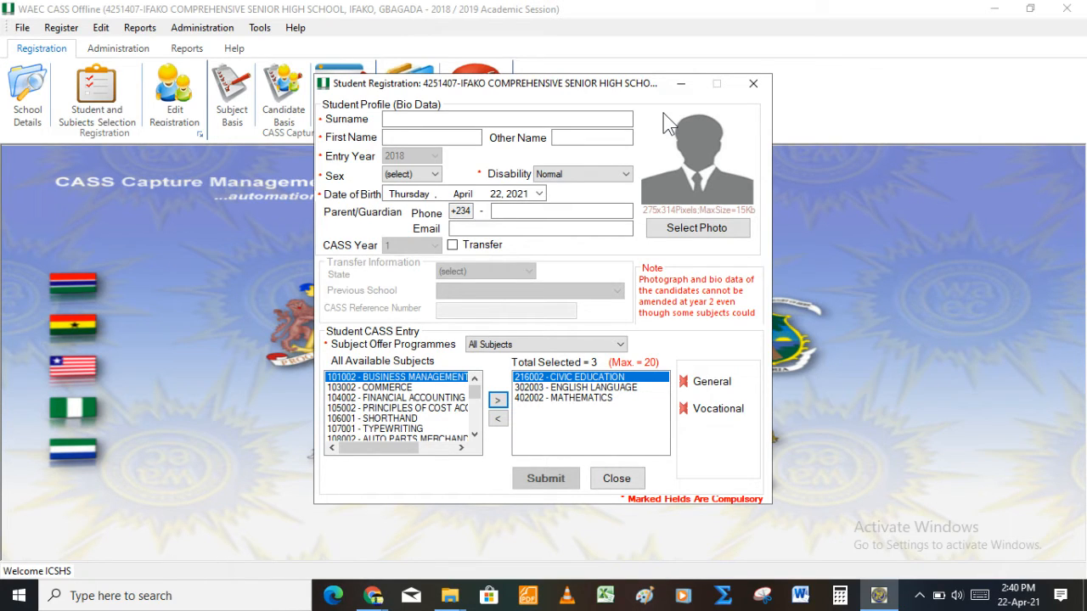
click(705, 232)
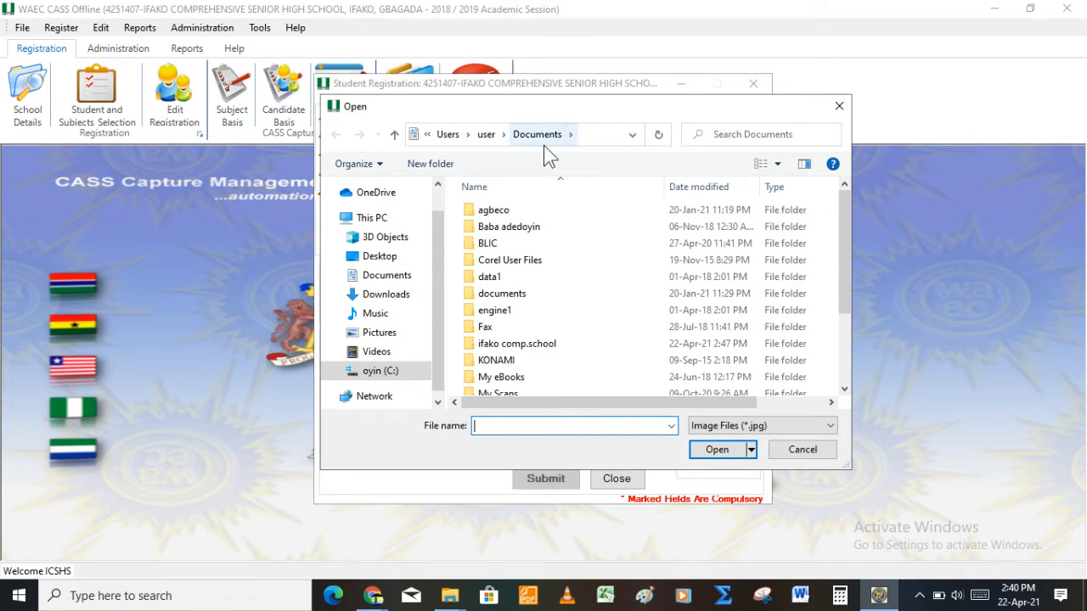
Step: Browse to Documents\WAECCASSData\4251407\ResizedPictures in the Open dialog
click(545, 247)
key(Down)
key(Down)
key(Down)
key(Down)
key(Down)
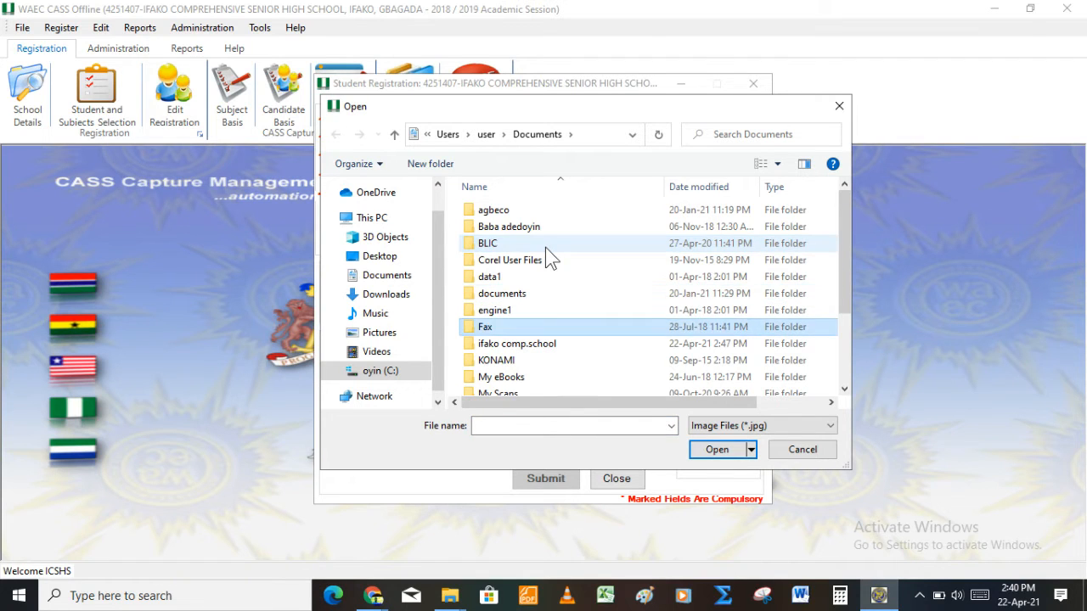
key(End)
key(Up)
key(Up)
key(Down)
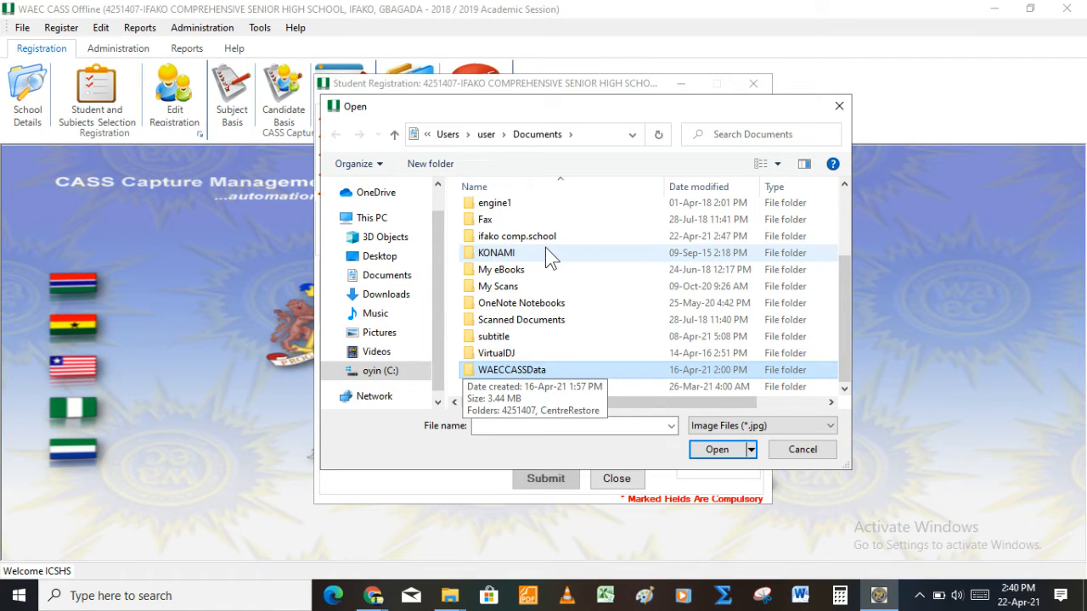
double_click(544, 376)
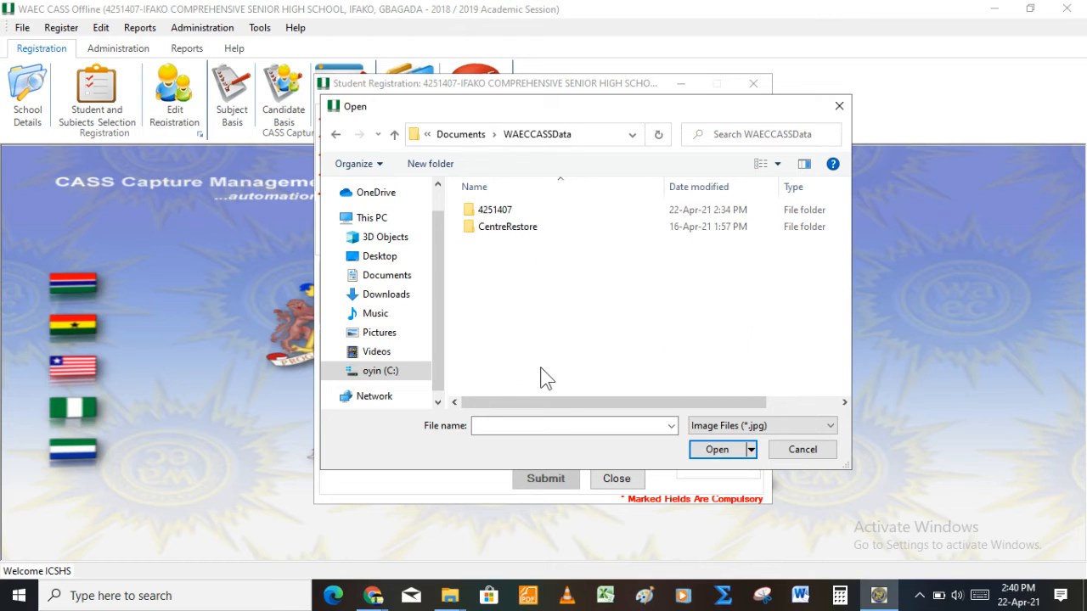
click(520, 214)
double_click(520, 212)
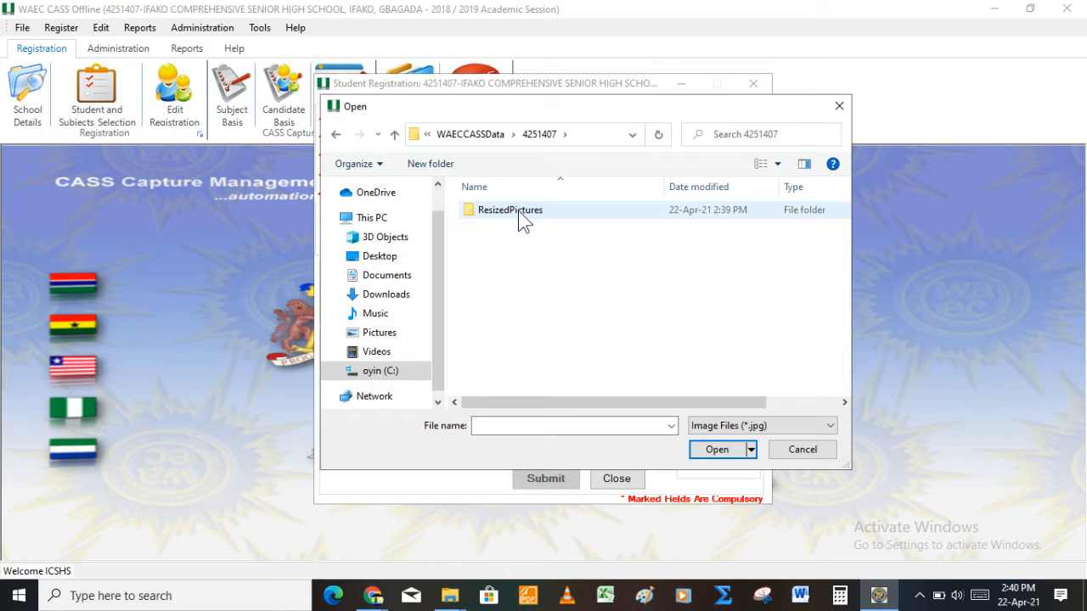
click(520, 213)
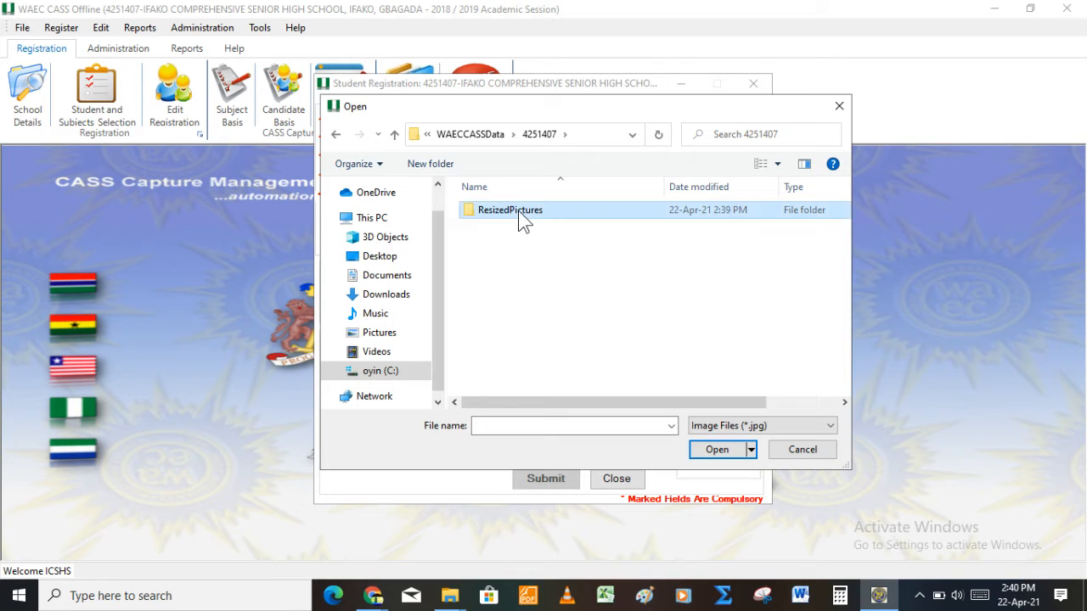
double_click(520, 212)
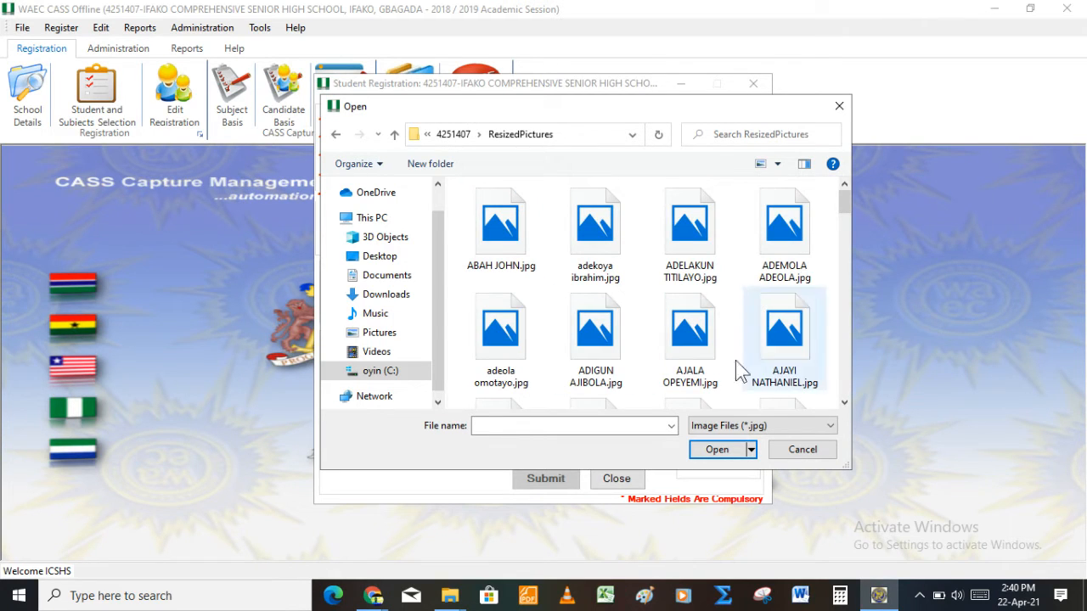
Step: Load MATFOM2.jpg as the student's registration photo
click(626, 434)
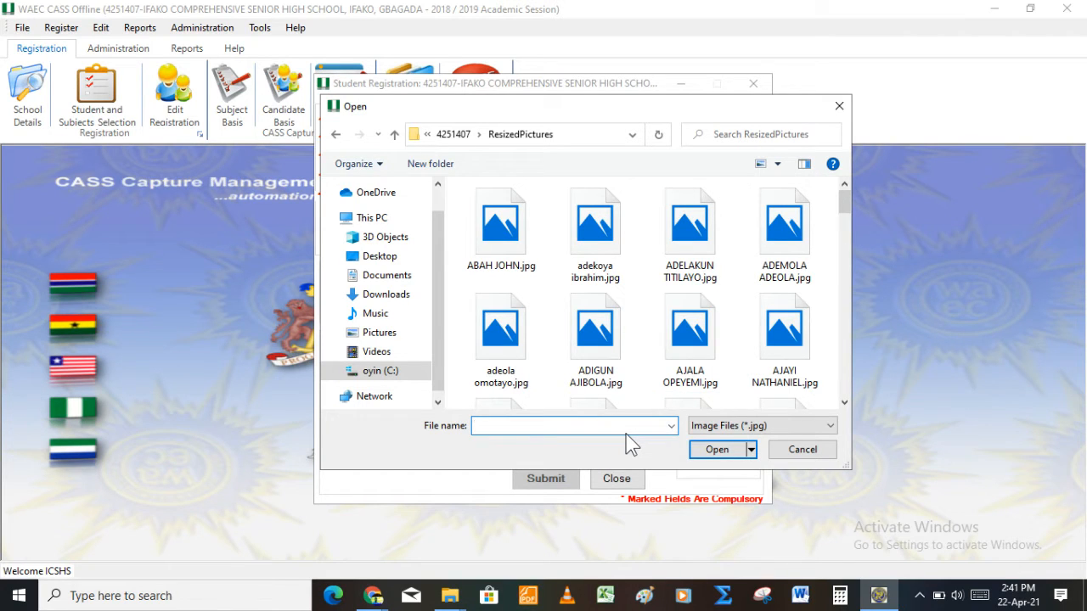
text(m)
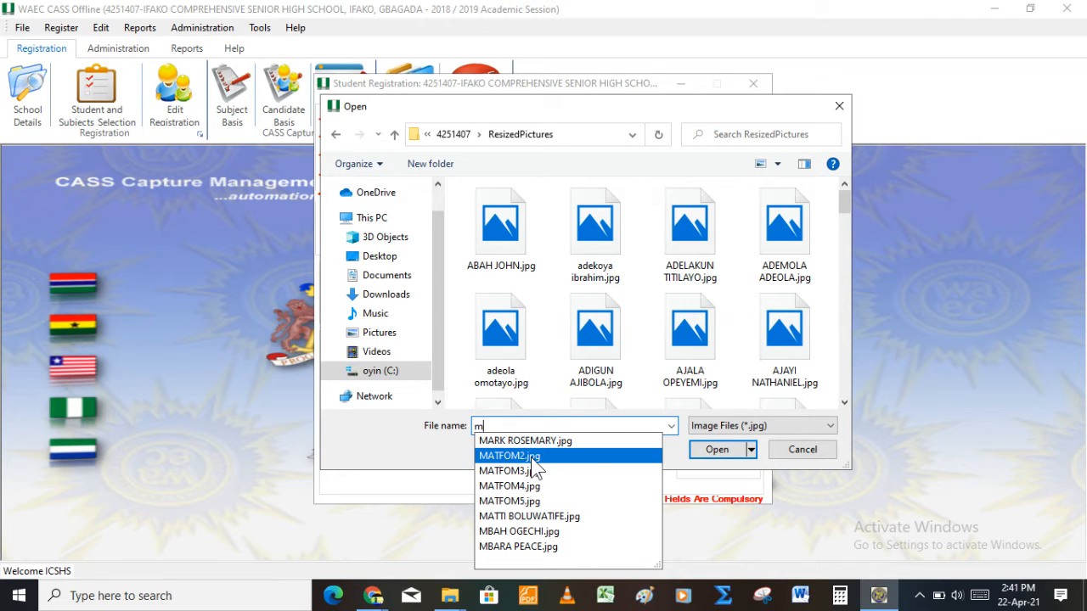
click(530, 458)
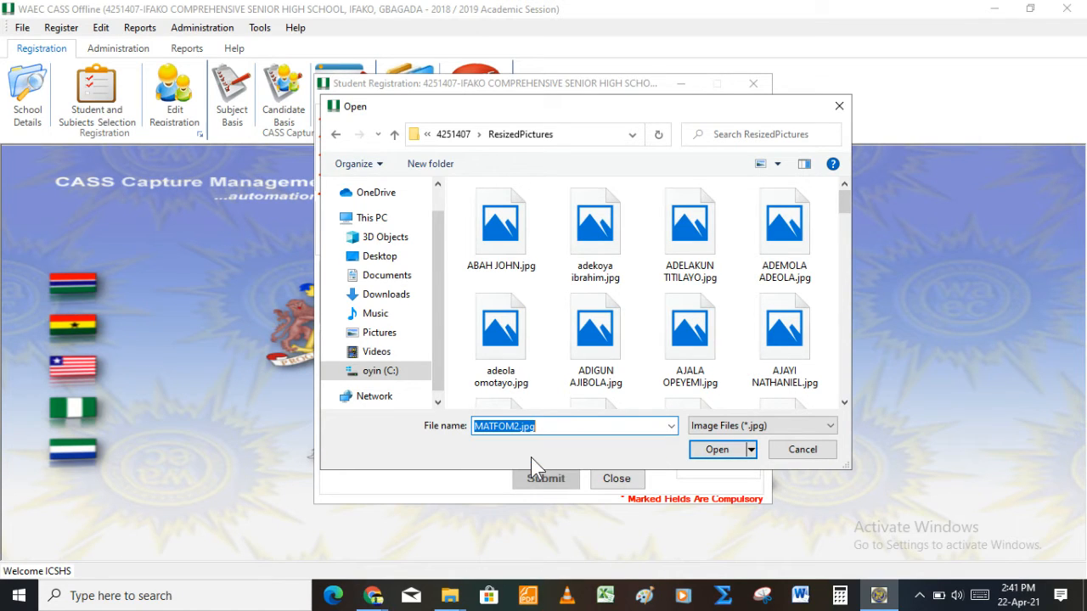
click(709, 452)
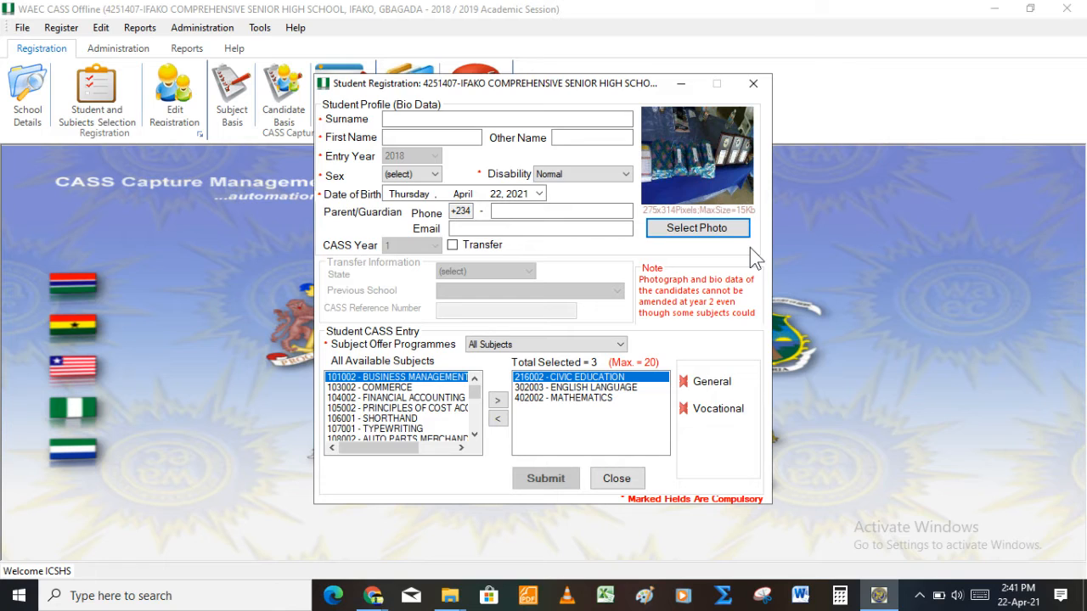
Step: Replace the photo with the student's correct portrait from ResizedPictures
click(686, 222)
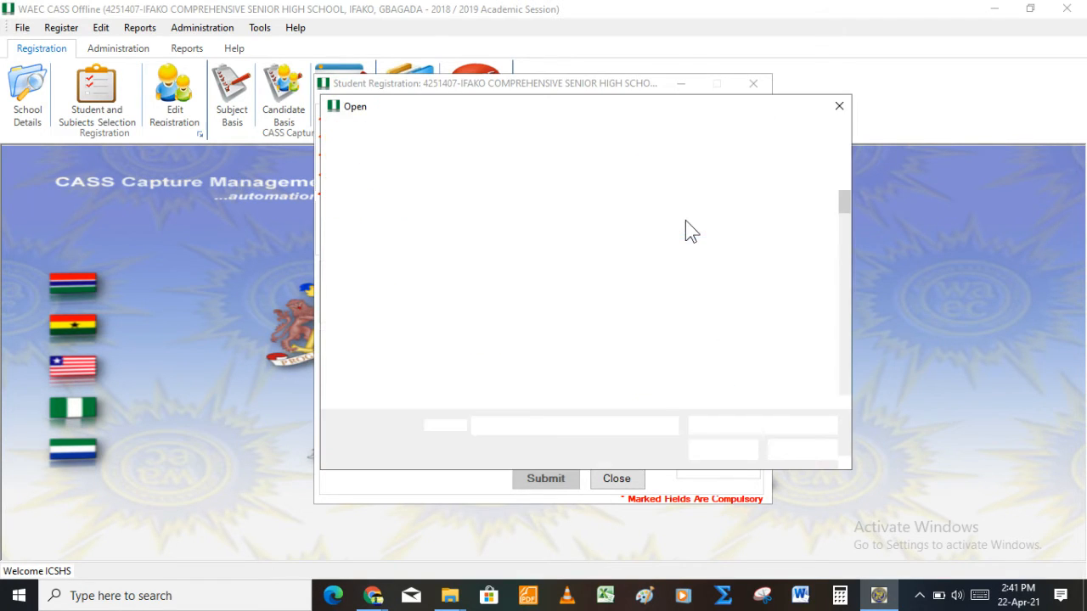
click(511, 249)
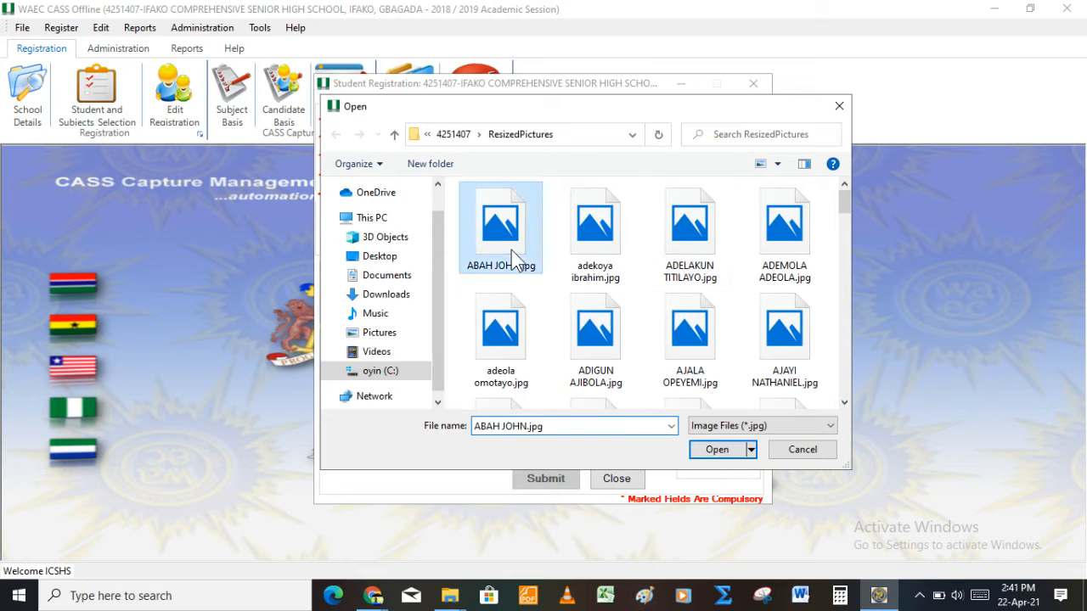
click(718, 450)
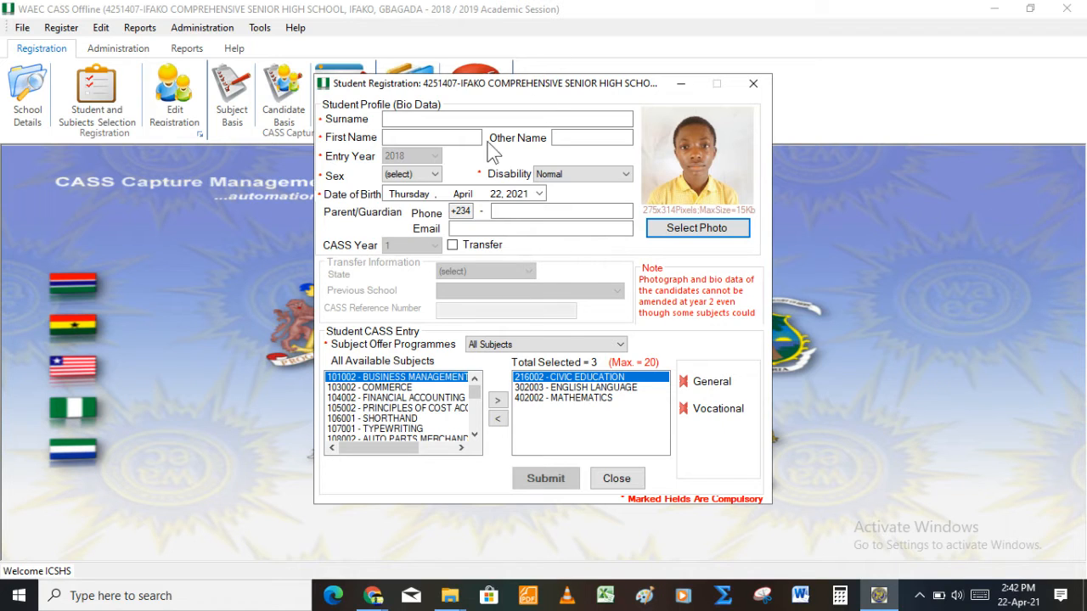
click(471, 121)
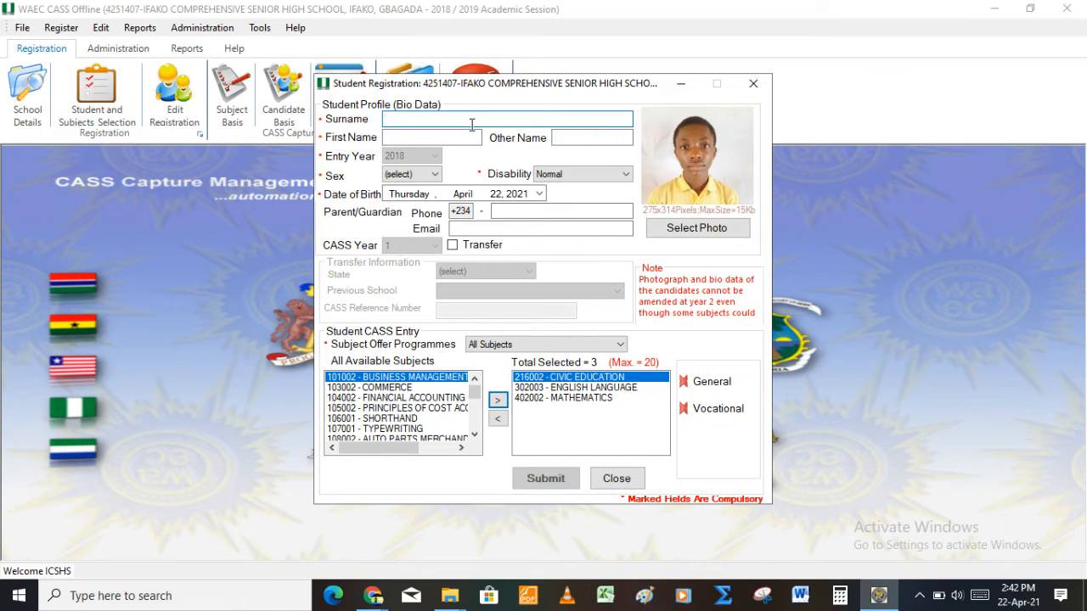
Step: Enter the student's surname, first name and other name on the registration form
click(472, 132)
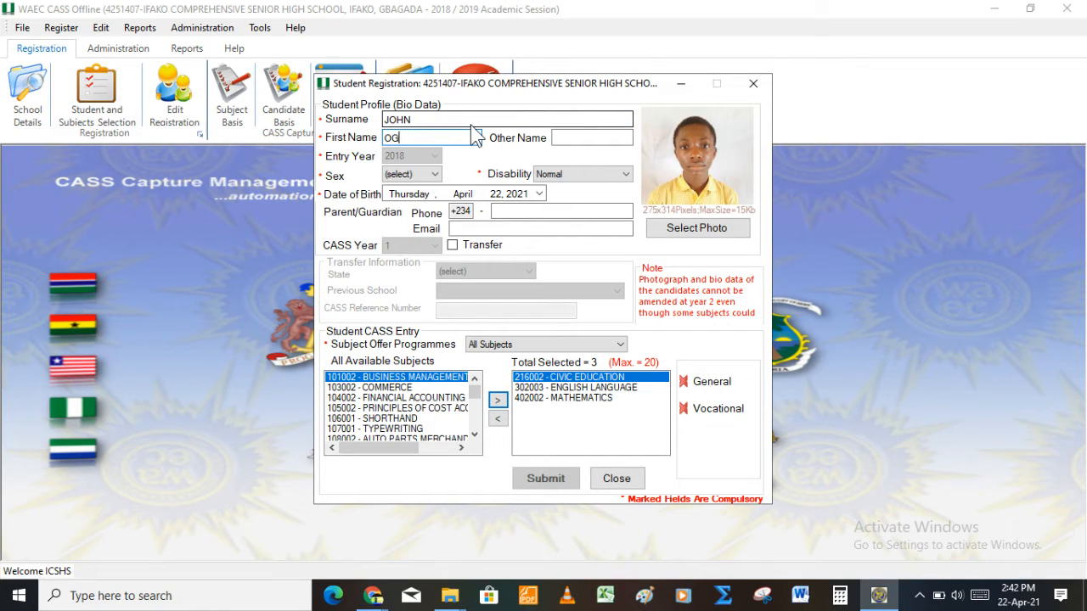
key(Tab)
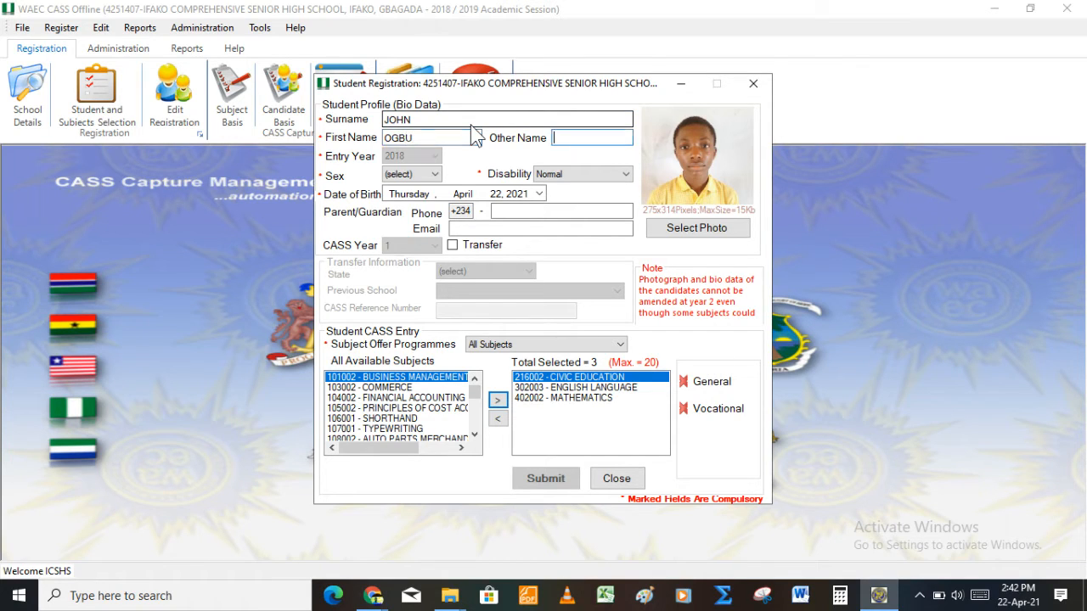
Step: Set sex to Male, keep disability Normal, and set date of birth to 22 March 2004
click(416, 175)
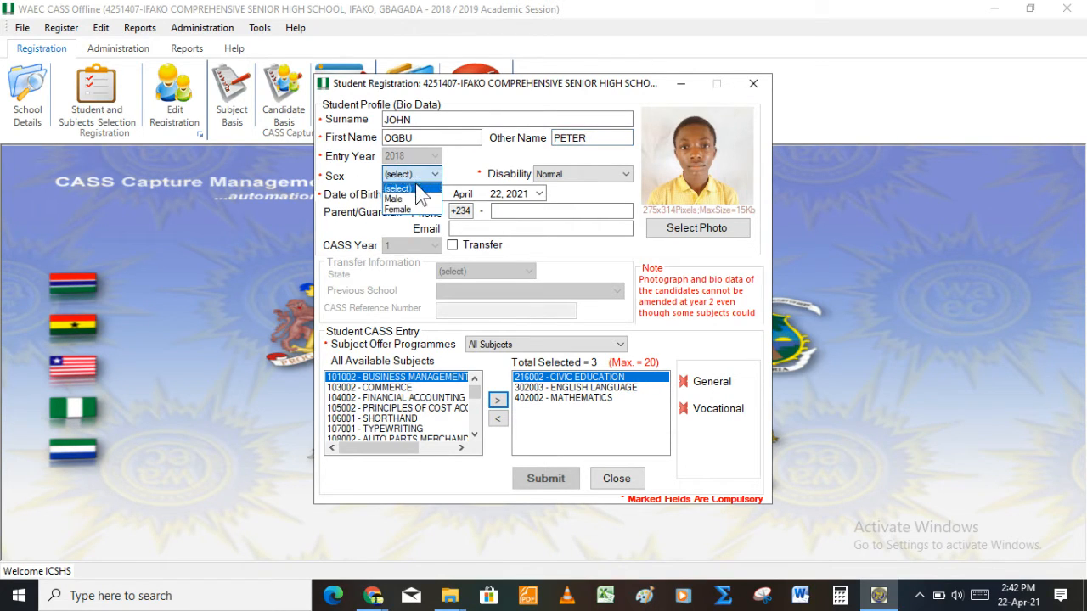
click(415, 197)
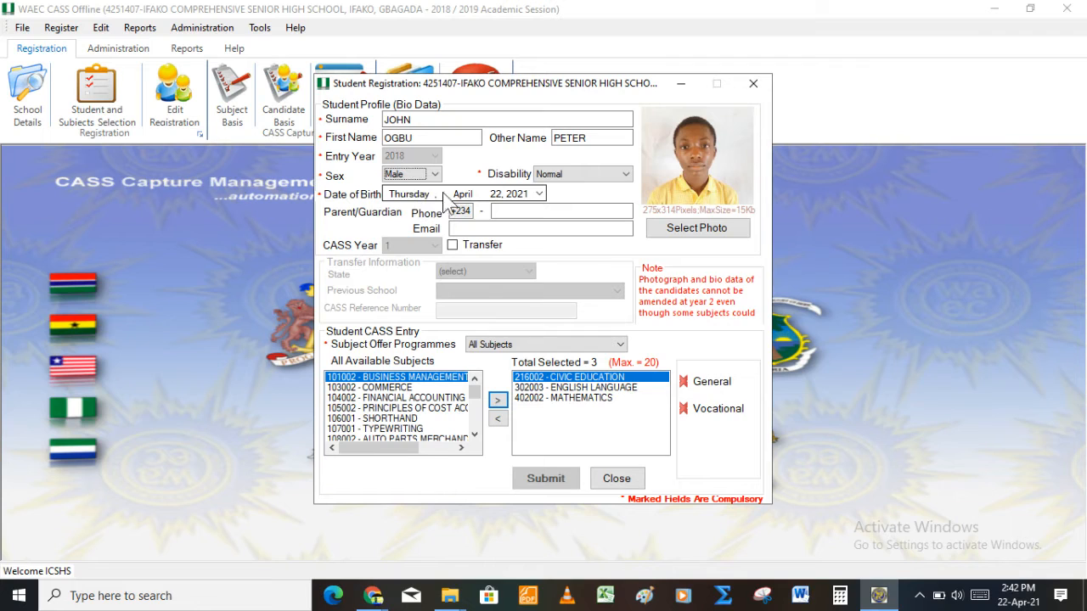
click(622, 182)
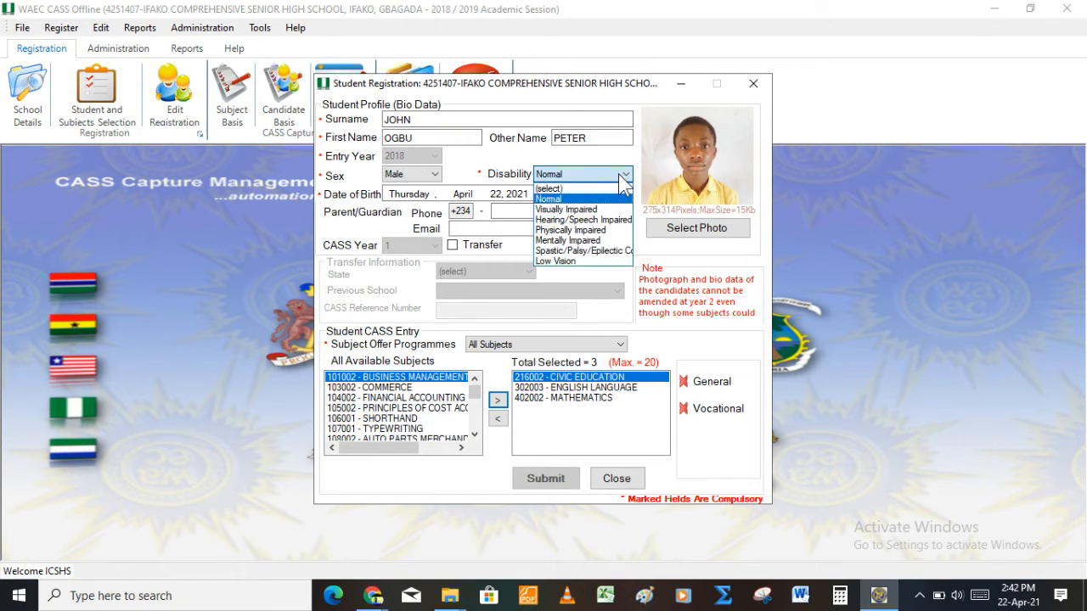
click(623, 182)
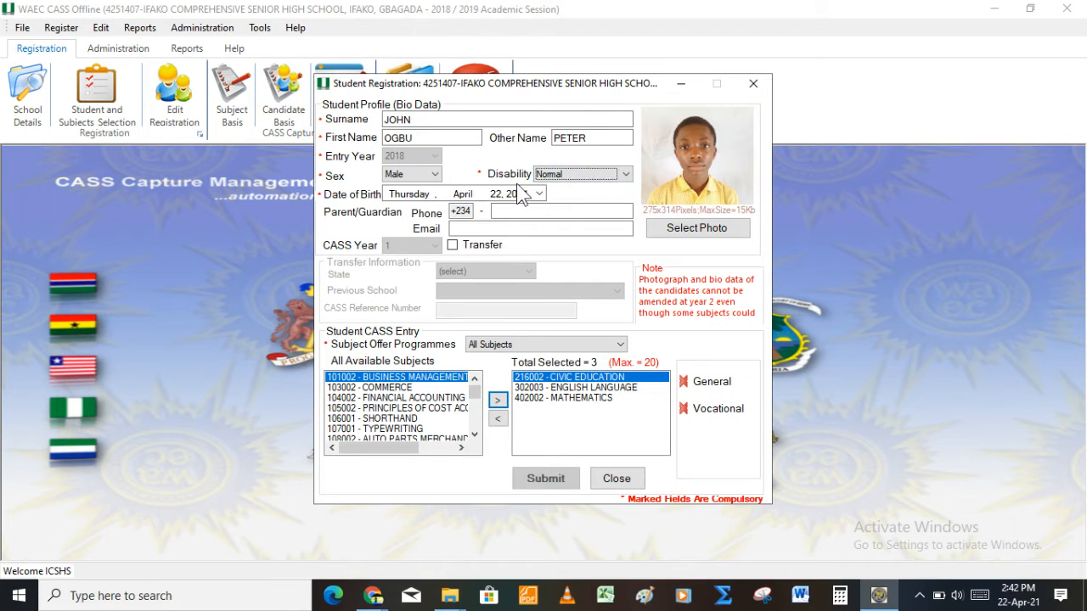
click(464, 197)
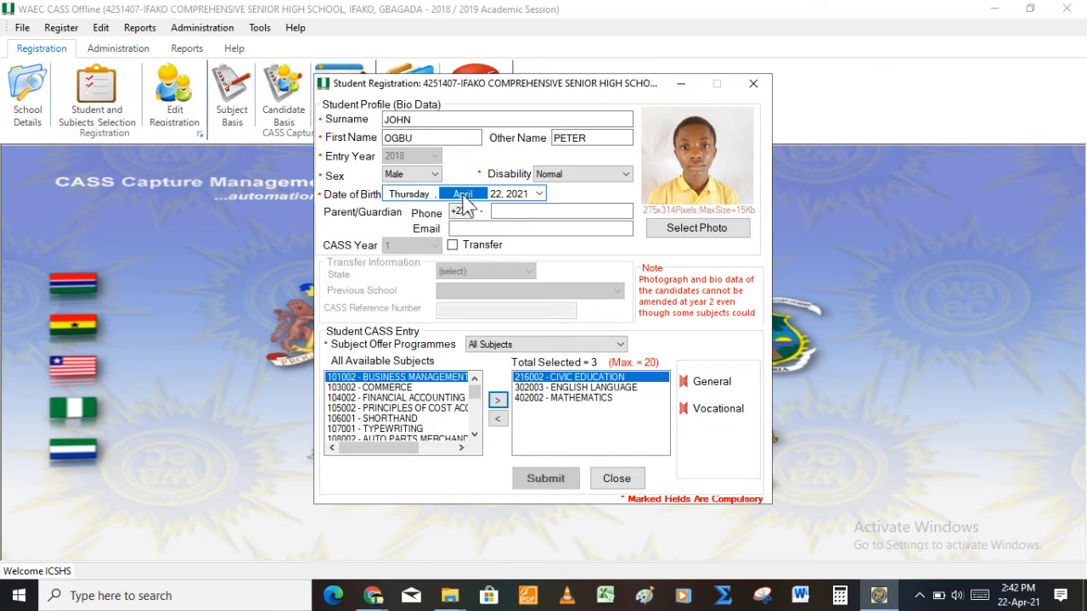
key(Down)
key(Right)
key(Right)
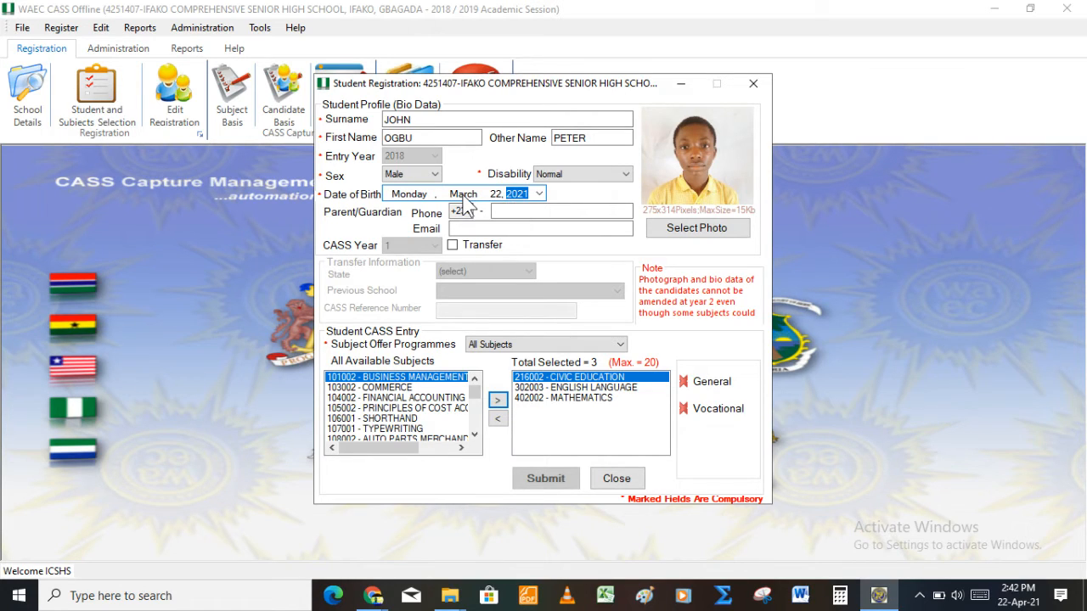
text(2004)
click(510, 210)
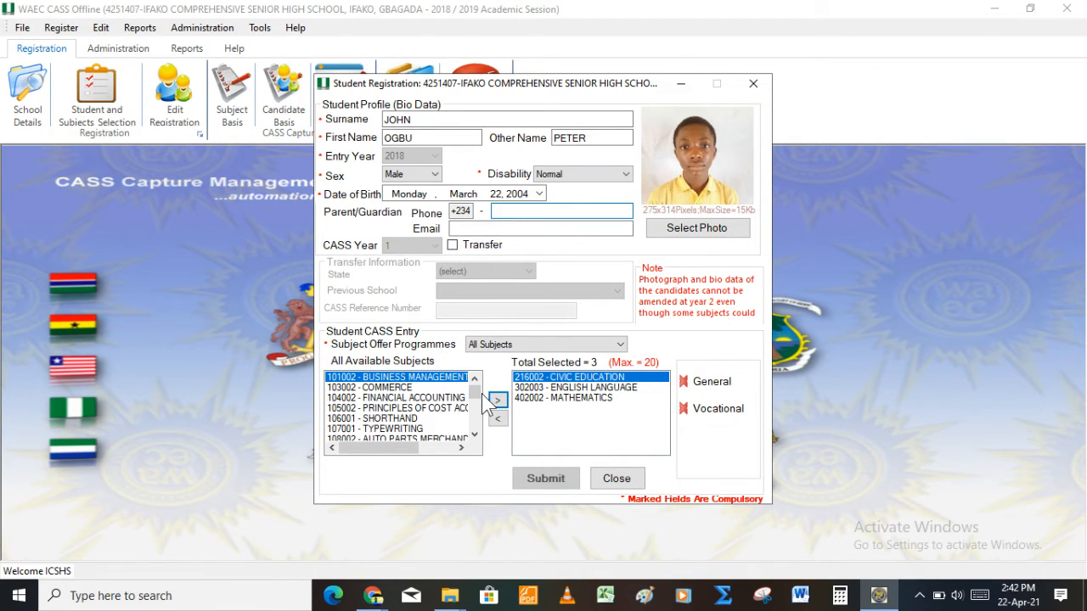
Step: Add 112002 Marketing and 103002 Commerce to the student's selected subjects
click(429, 398)
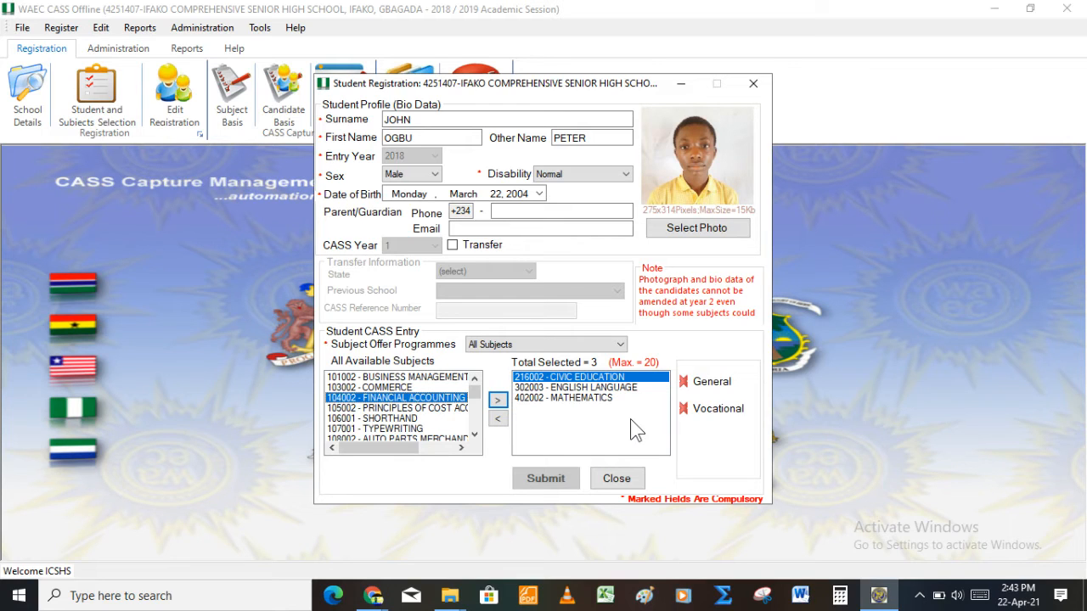
click(406, 420)
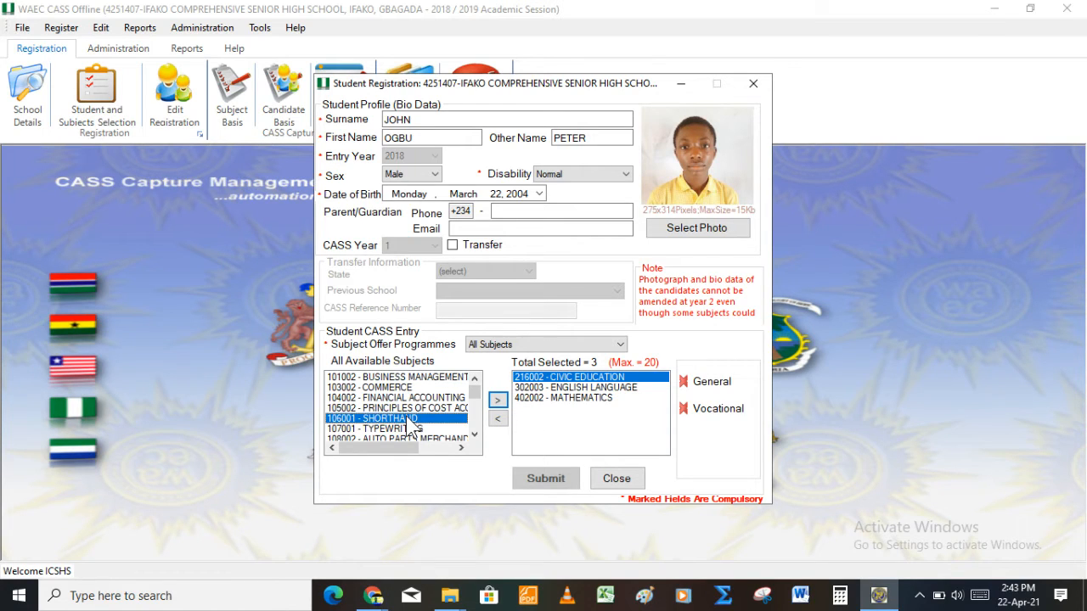
click(410, 428)
key(Down)
key(Down)
key(Down)
key(Down)
key(Down)
key(Down)
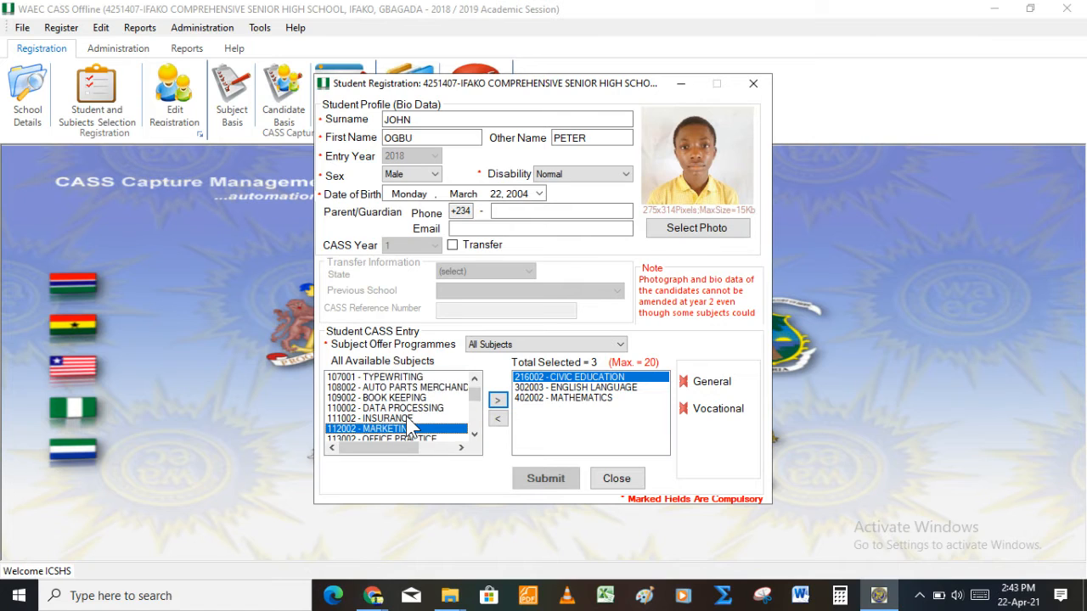
key(Up)
double_click(410, 419)
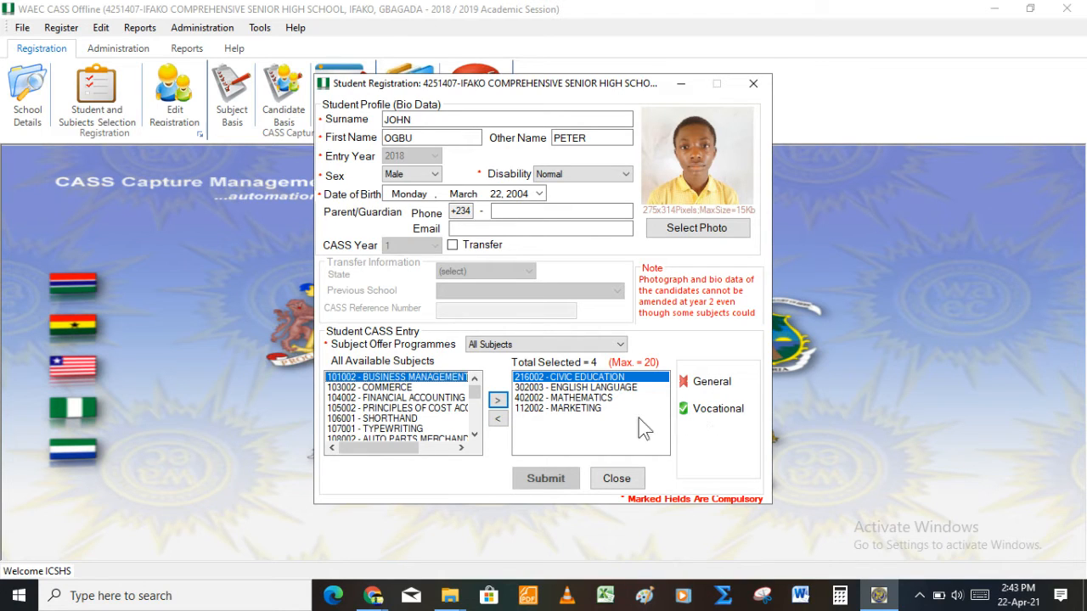
click(384, 421)
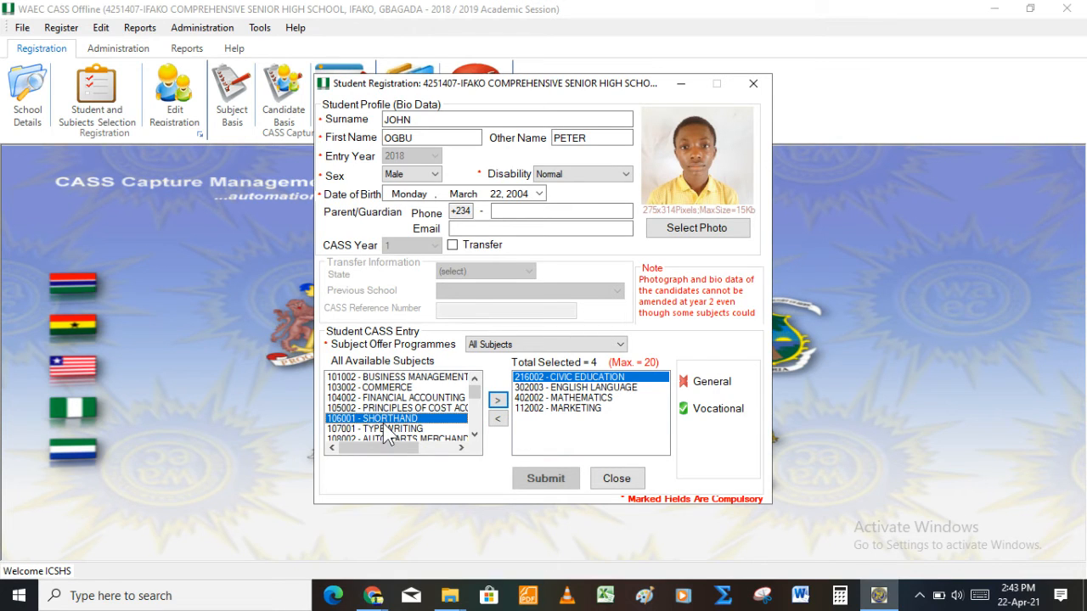
key(Up)
key(Up)
key(Up)
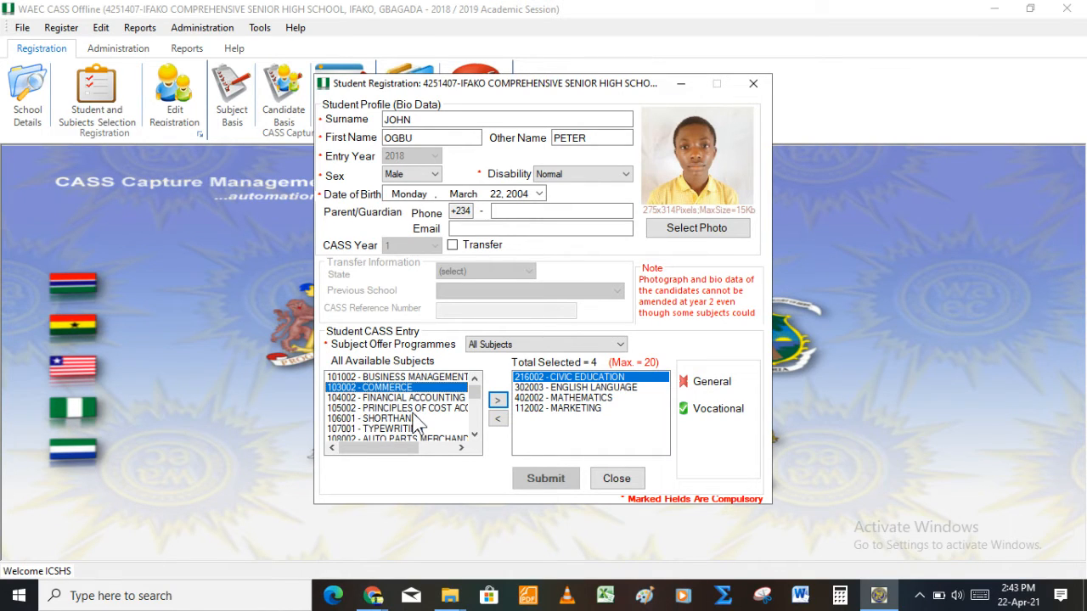
key(Up)
key(Down)
key(Return)
key(Return)
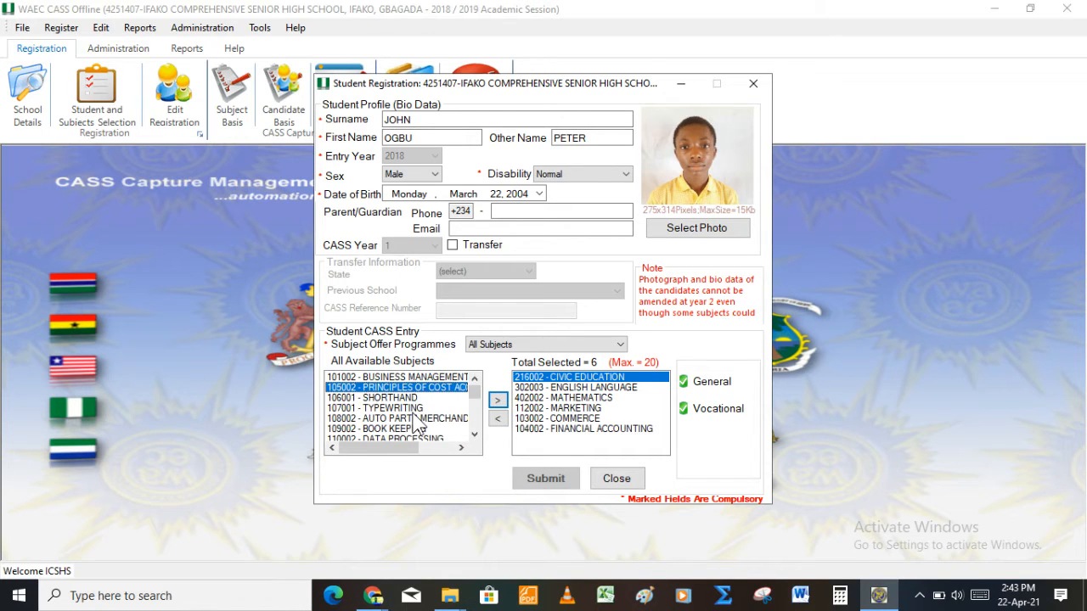
Step: Add Financial Accounting, Economics, Government and Biology to the selected subjects
key(Down)
key(Down)
key(Down)
key(Down)
key(Down)
key(Down)
key(Down)
key(Down)
key(Down)
key(Down)
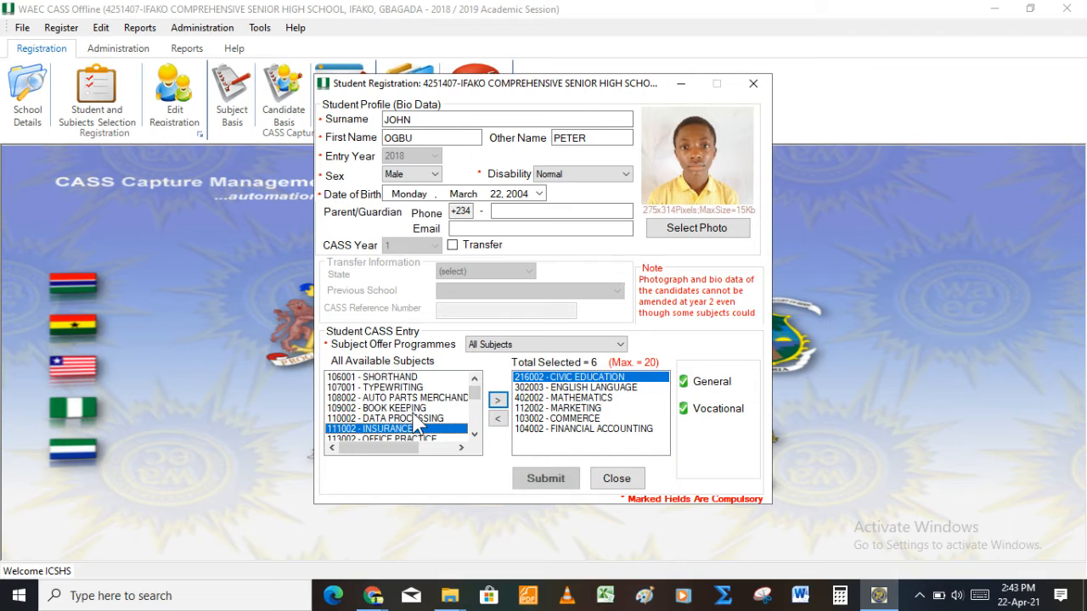
key(Down)
key(Down)
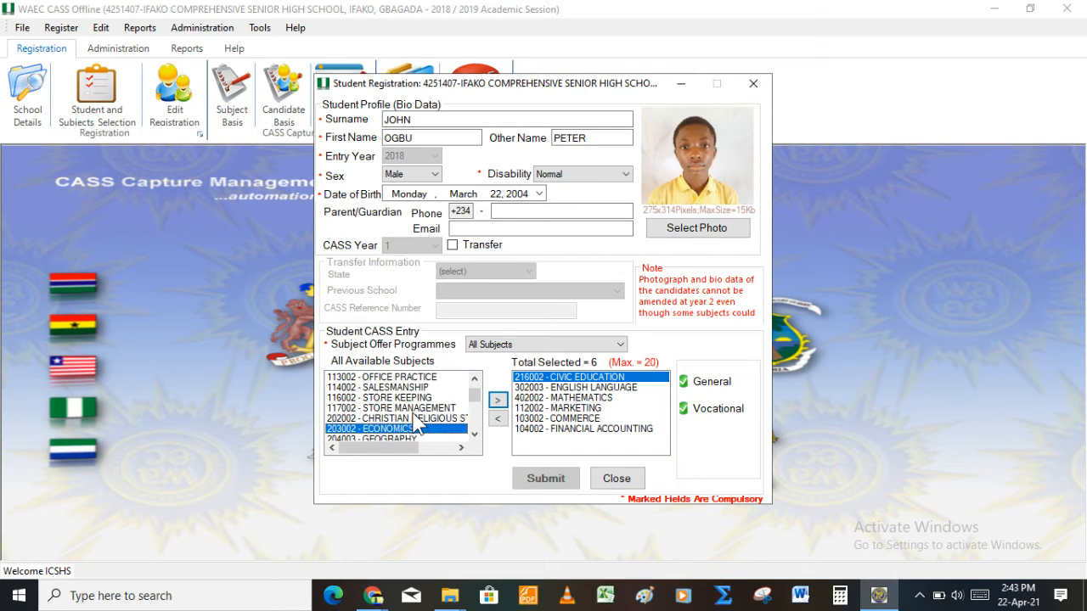
key(Return)
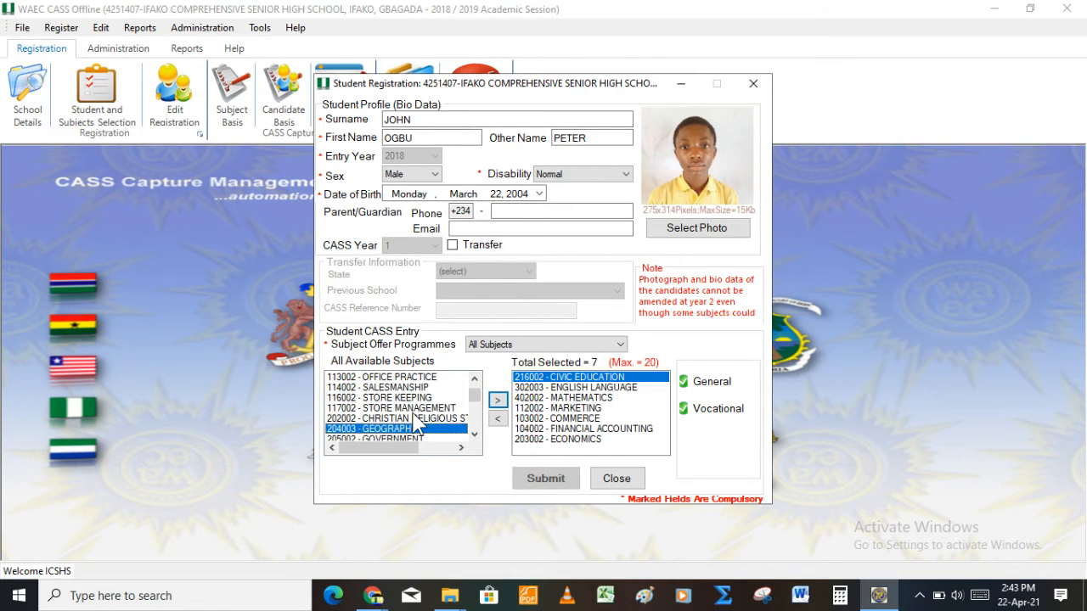
key(Down)
key(Return)
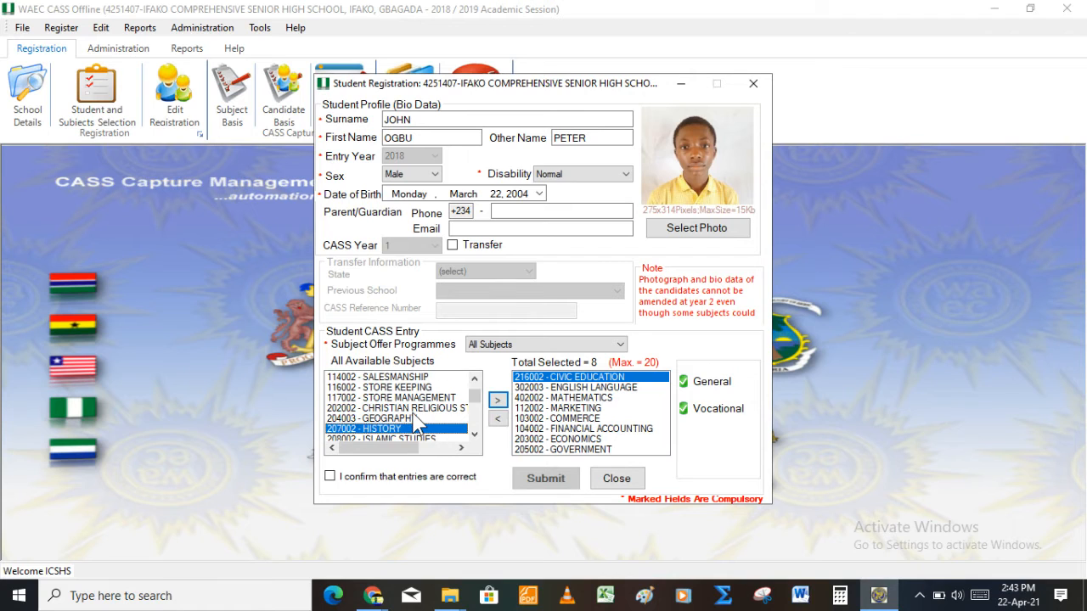
key(Down)
key(Down)
key(Down)
key(Down)
key(Down)
key(Down)
key(Down)
key(Down)
key(Down)
key(Down)
key(Down)
key(Down)
key(Down)
key(Down)
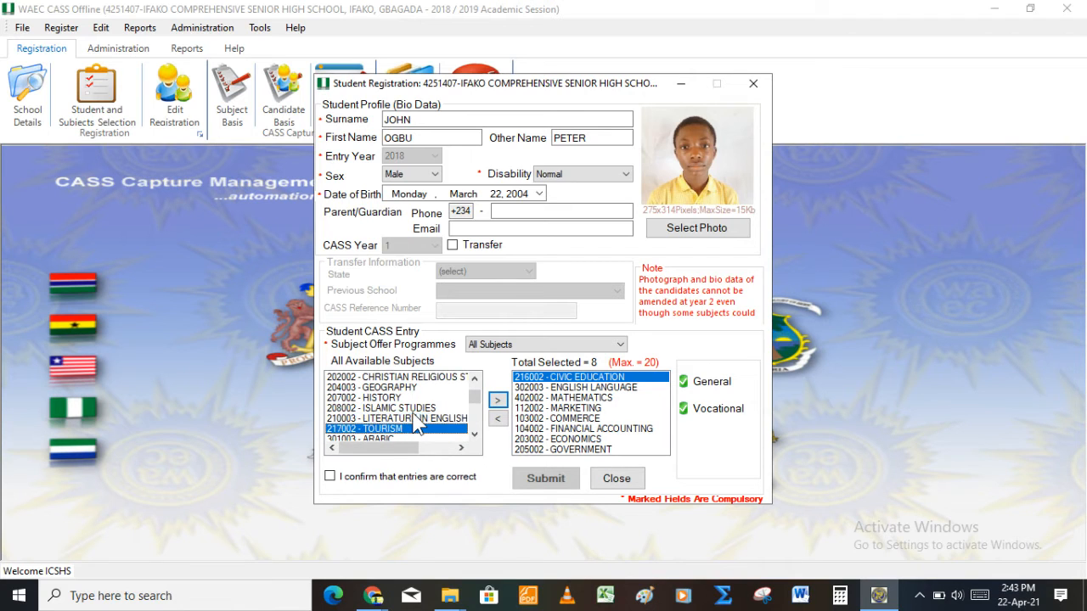
key(Down)
key(Down)
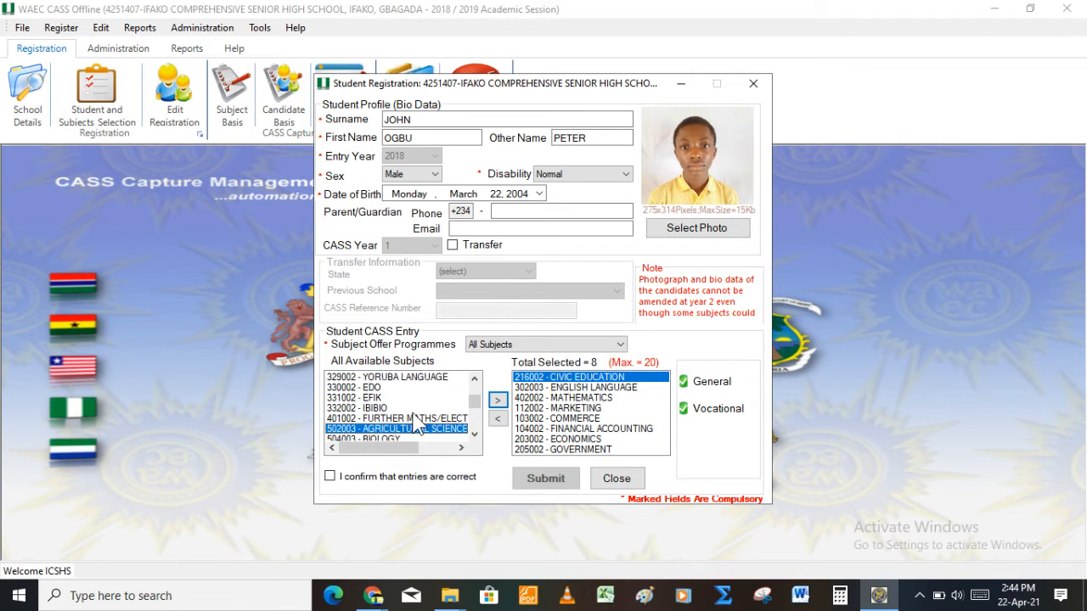
key(Return)
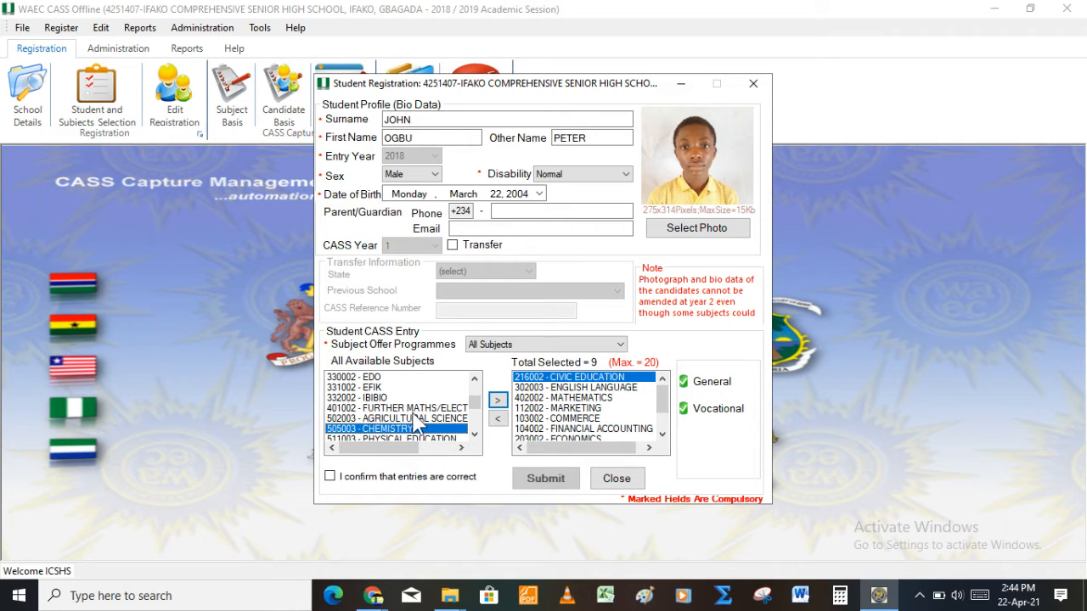
Step: Review the nine chosen subjects from Civic Education down through Mathematics and the rest
click(591, 399)
key(Up)
key(Up)
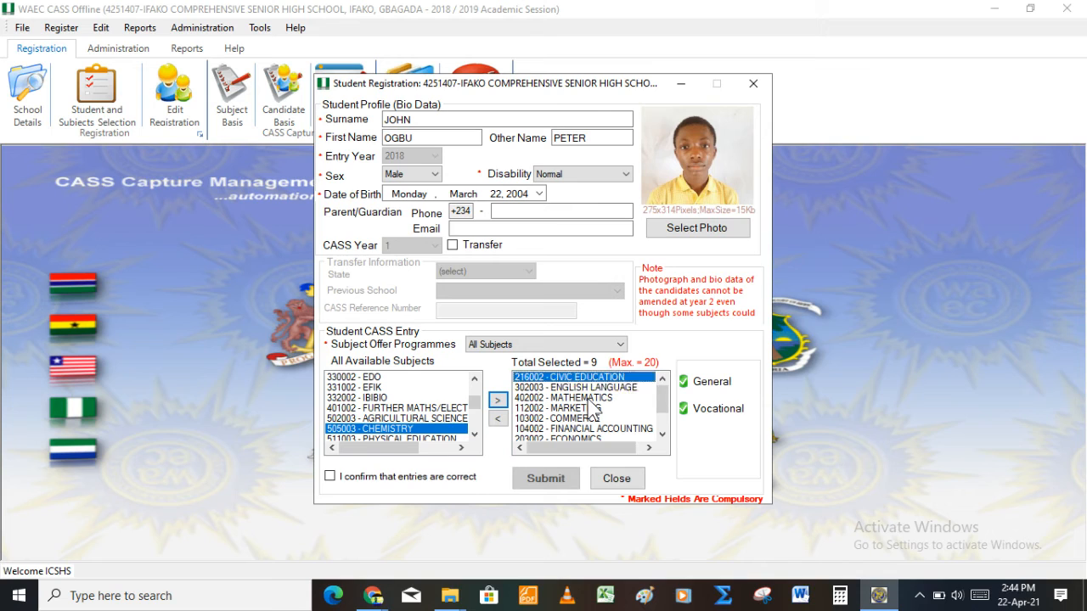
key(Down)
key(Down)
key(Up)
key(Up)
key(Down)
key(Down)
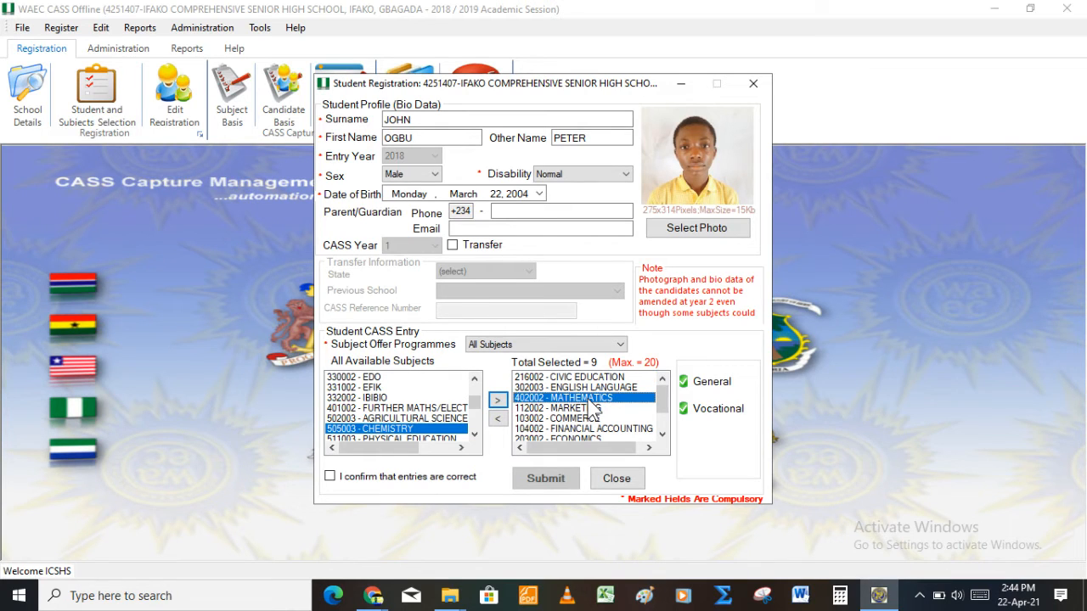
key(Up)
key(Up)
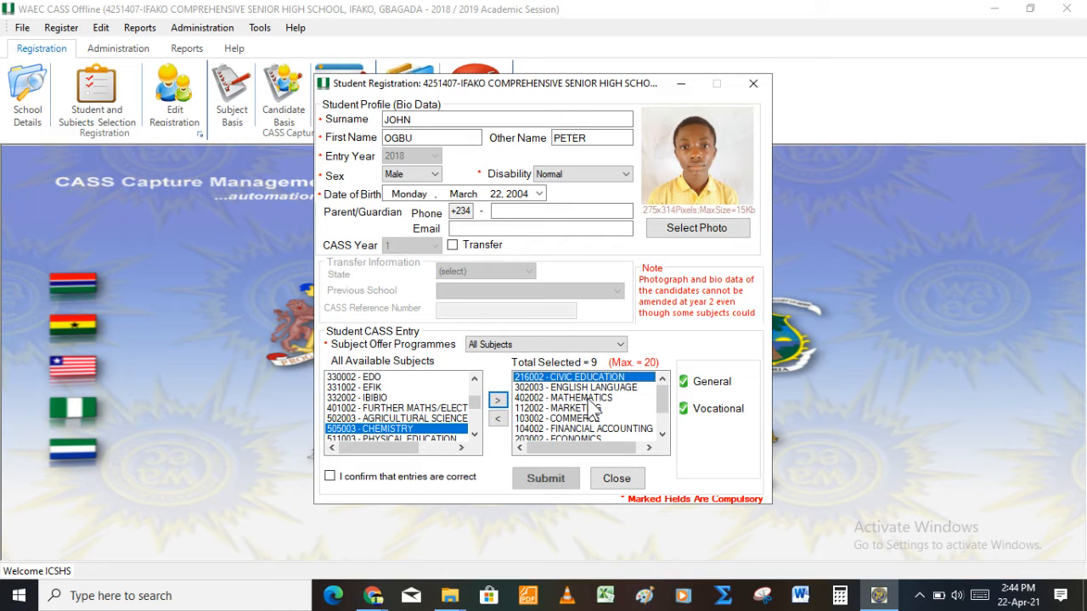
key(Down)
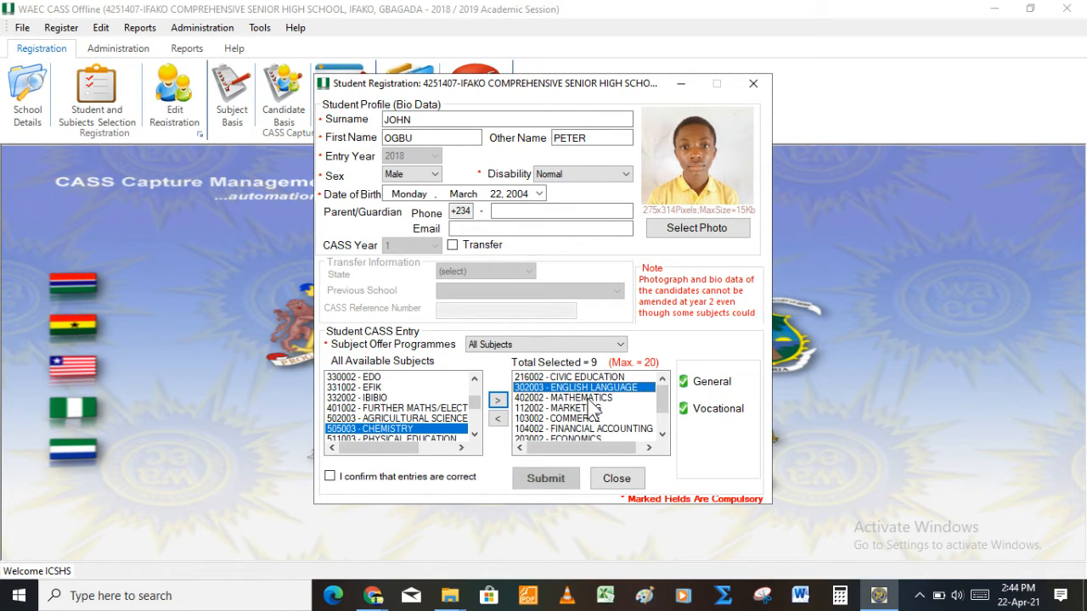
key(Down)
key(Down)
key(Down)
key(Down)
key(Down)
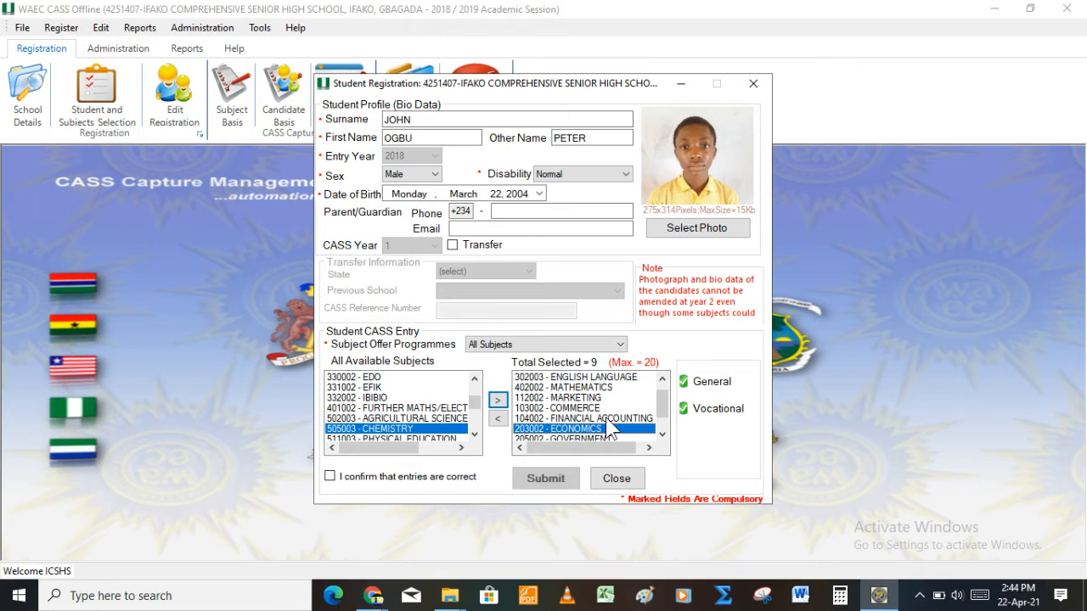
key(Down)
key(Down)
key(Up)
key(Home)
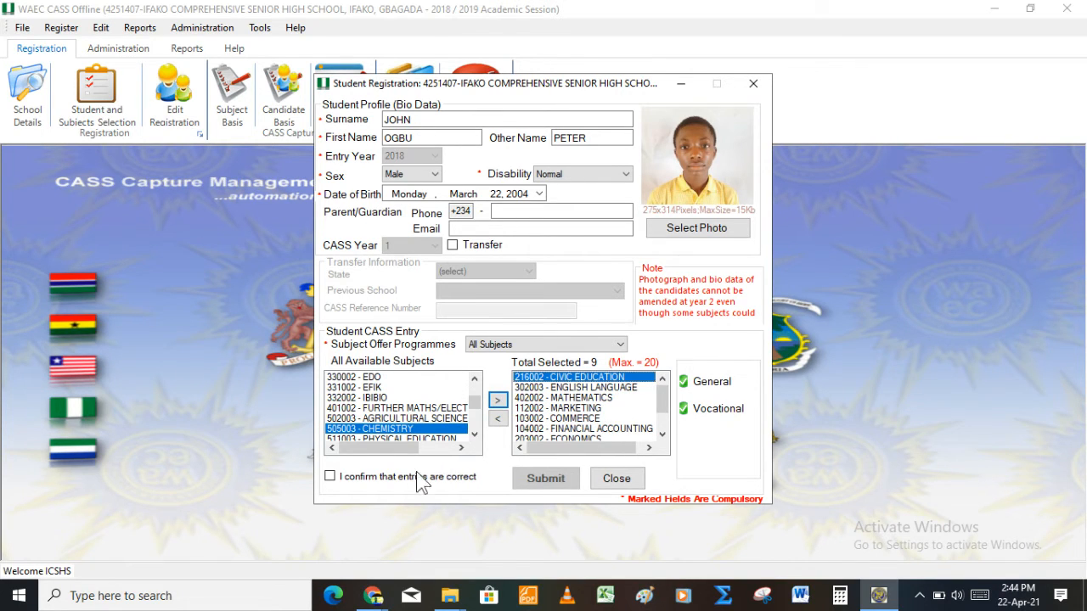
Step: Confirm entries are correct and submit, then dismiss the missing passport photo warning
click(349, 478)
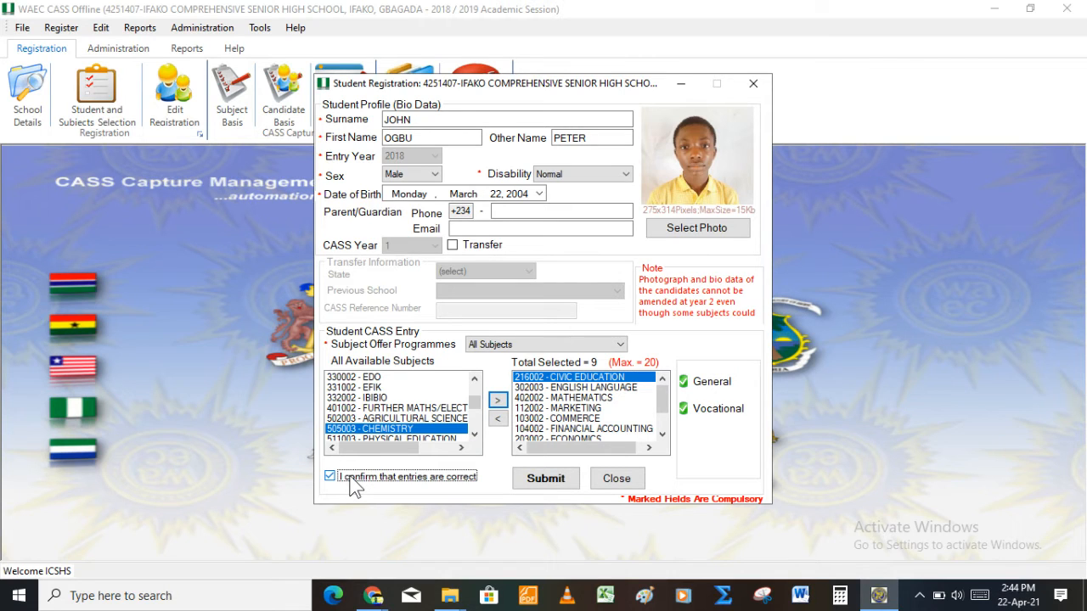
click(548, 482)
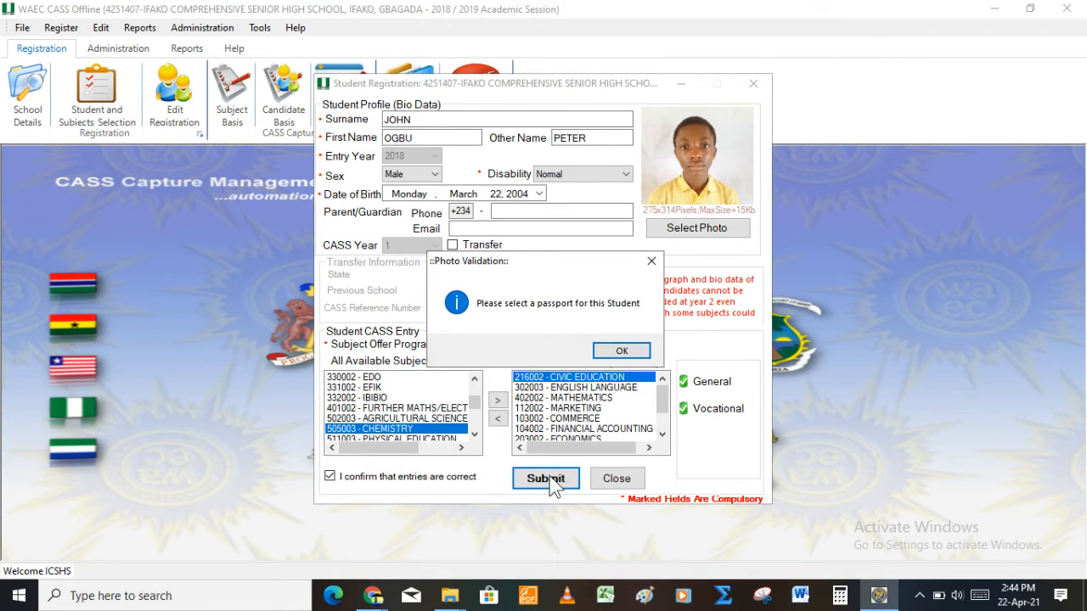
click(629, 361)
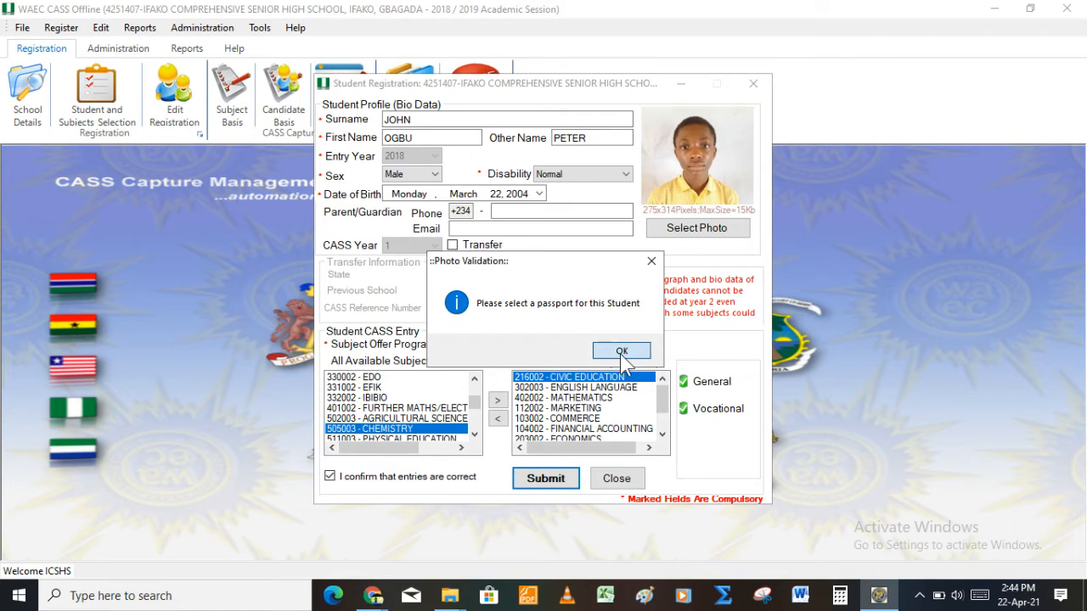
Step: Load MATFOM2.jpg from the ResizedPictures folder as the student's passport photo
click(719, 221)
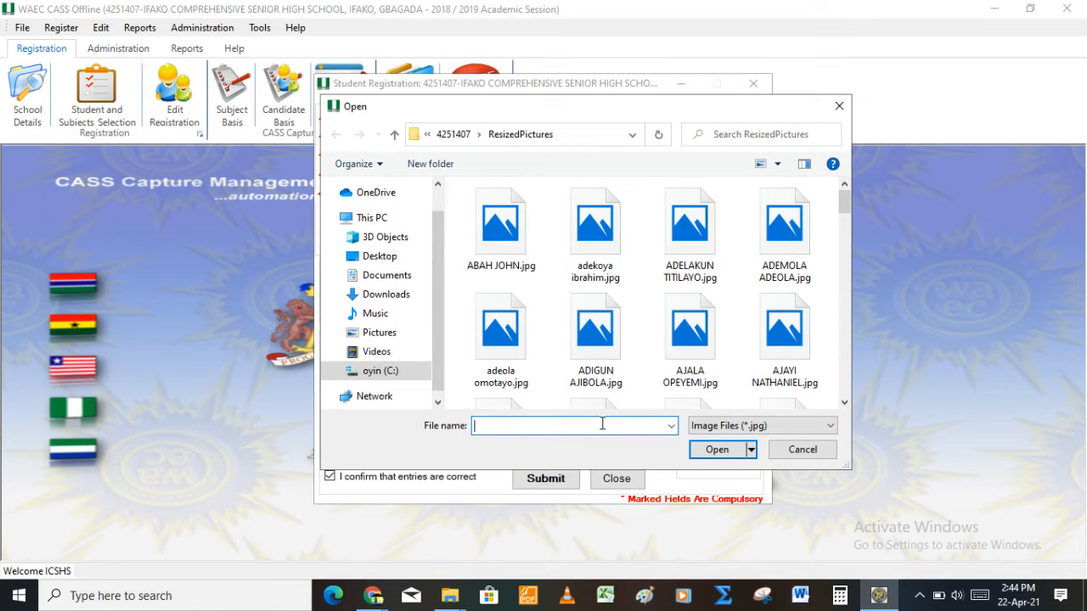
text(m)
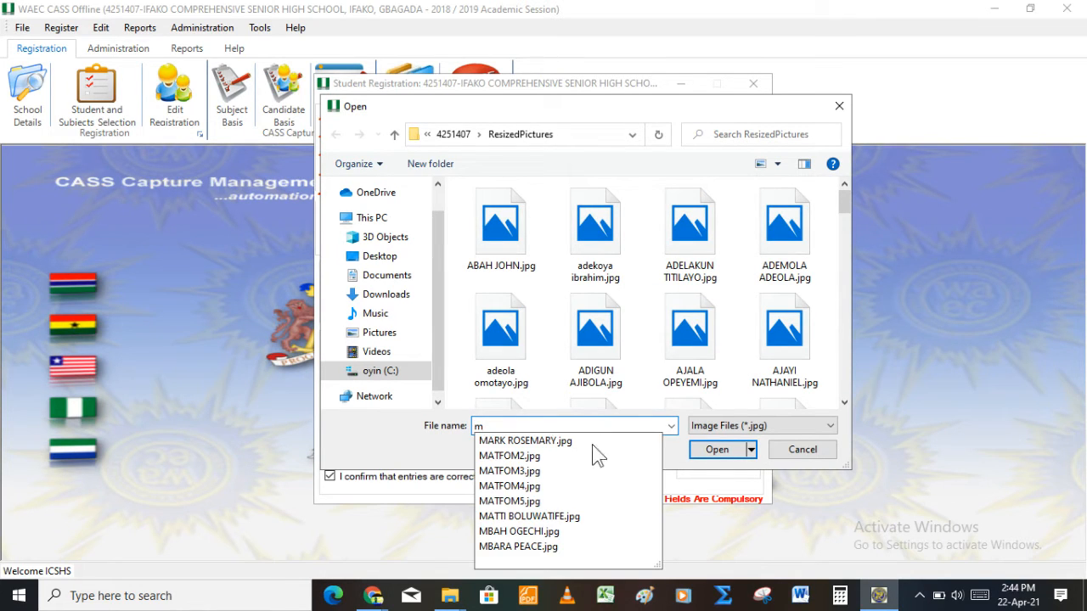
click(562, 449)
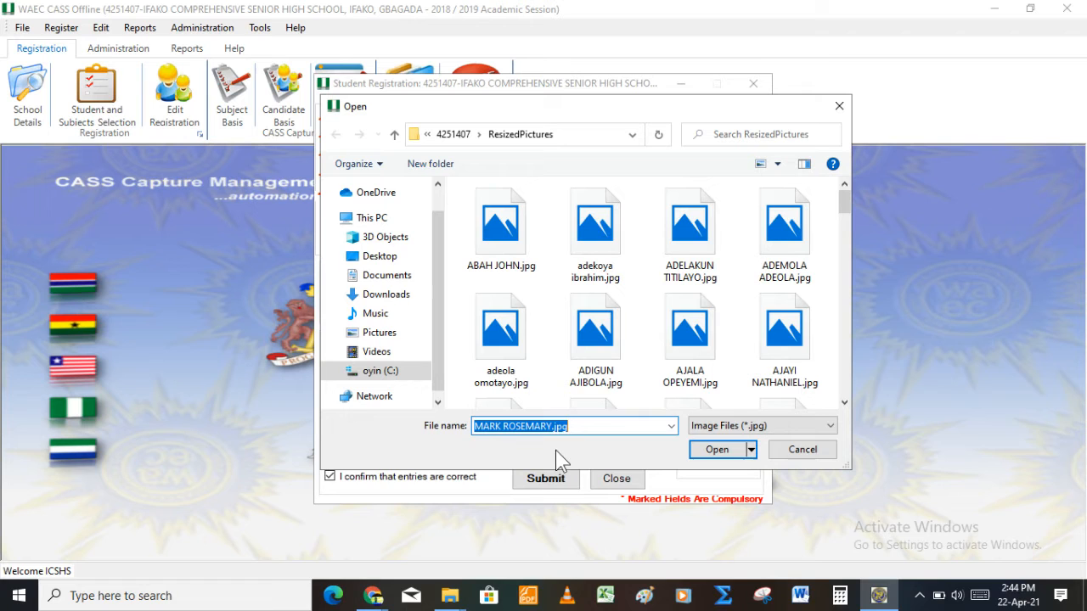
click(671, 426)
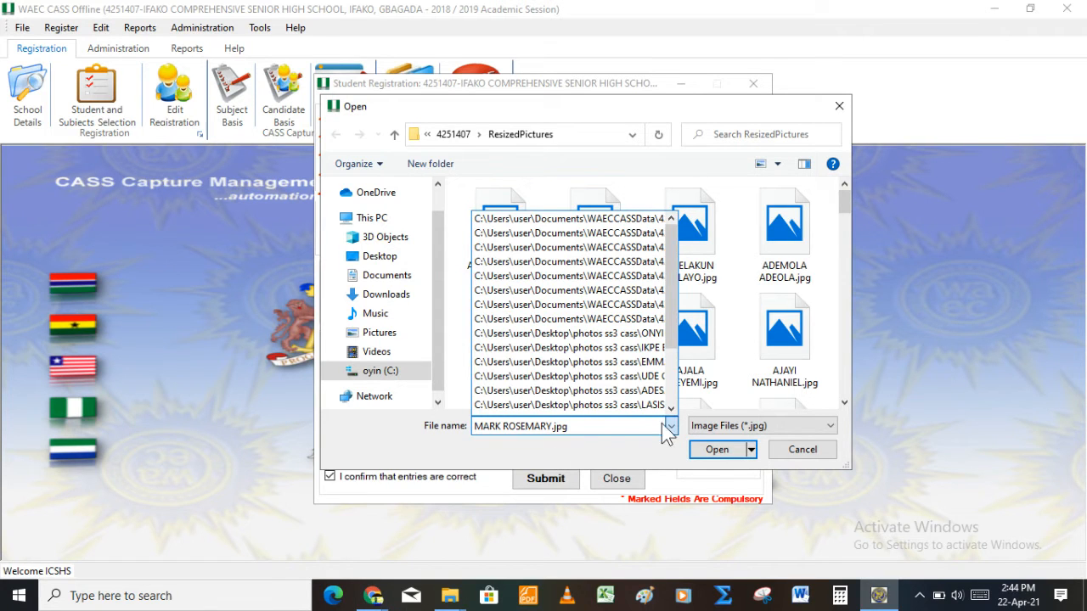
click(644, 426)
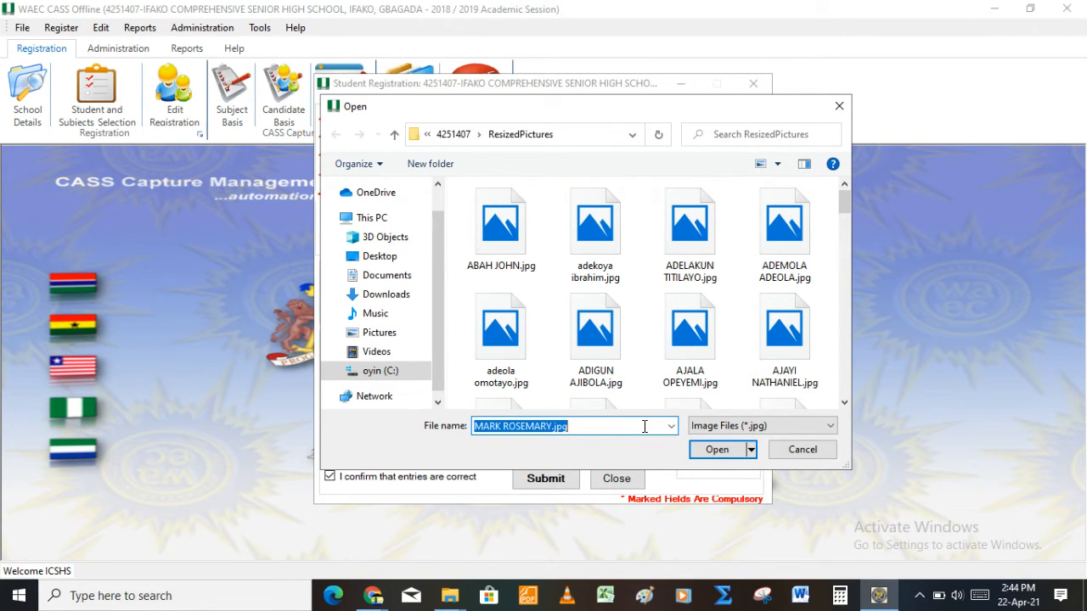
text(m)
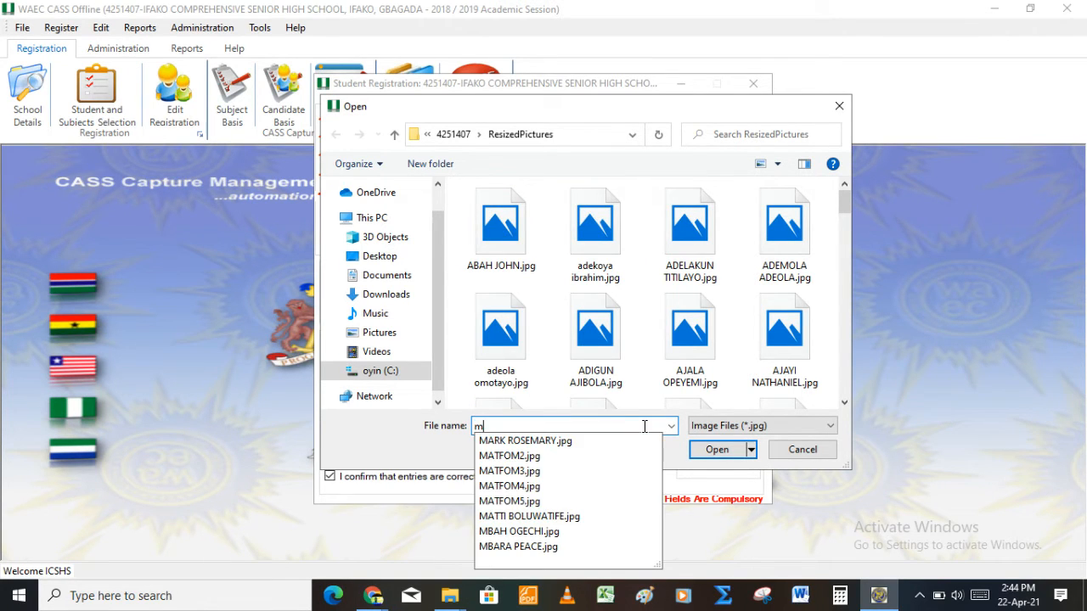
click(544, 459)
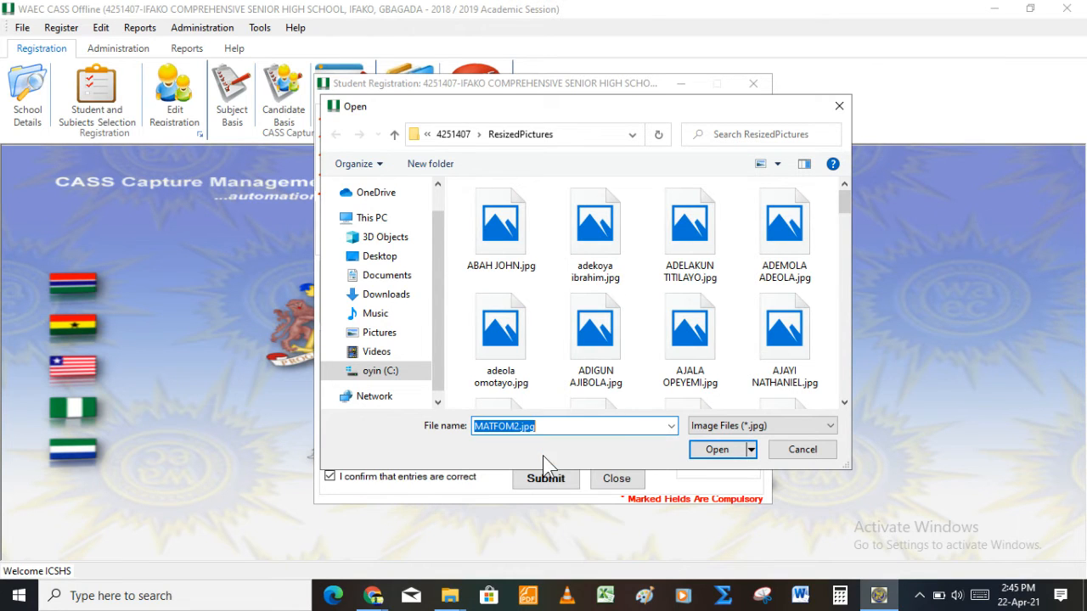
click(710, 449)
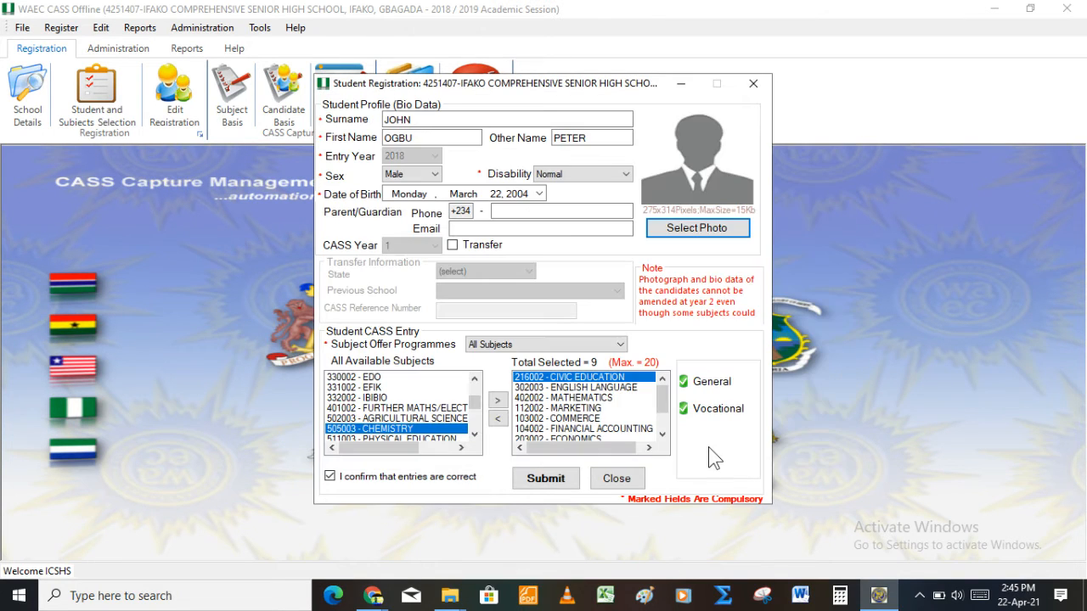
Step: Submit the completed registration, acknowledge the success message, and close the registration form
click(545, 478)
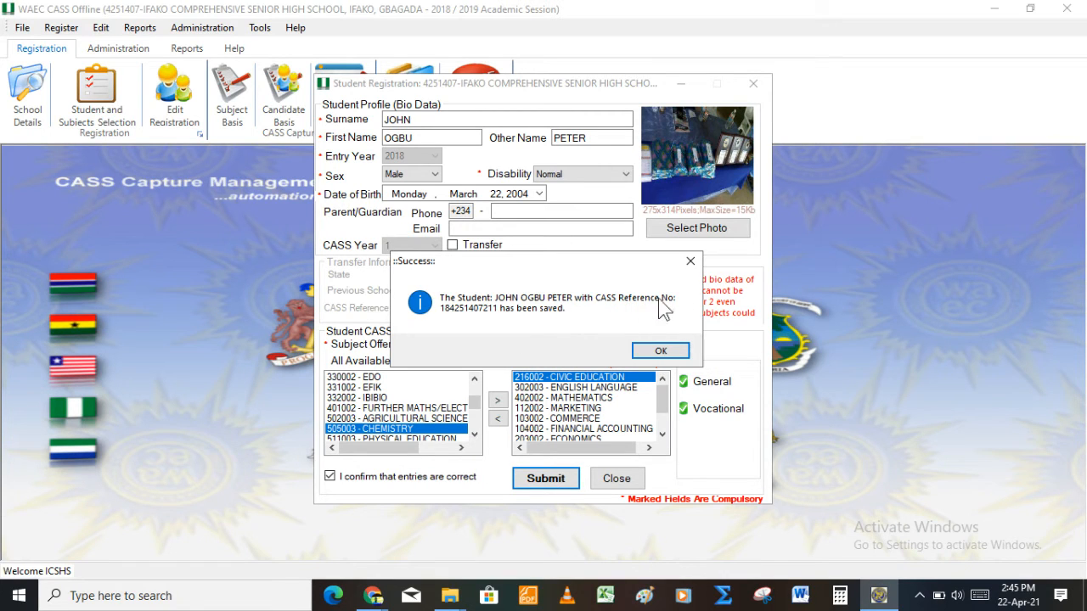
click(659, 349)
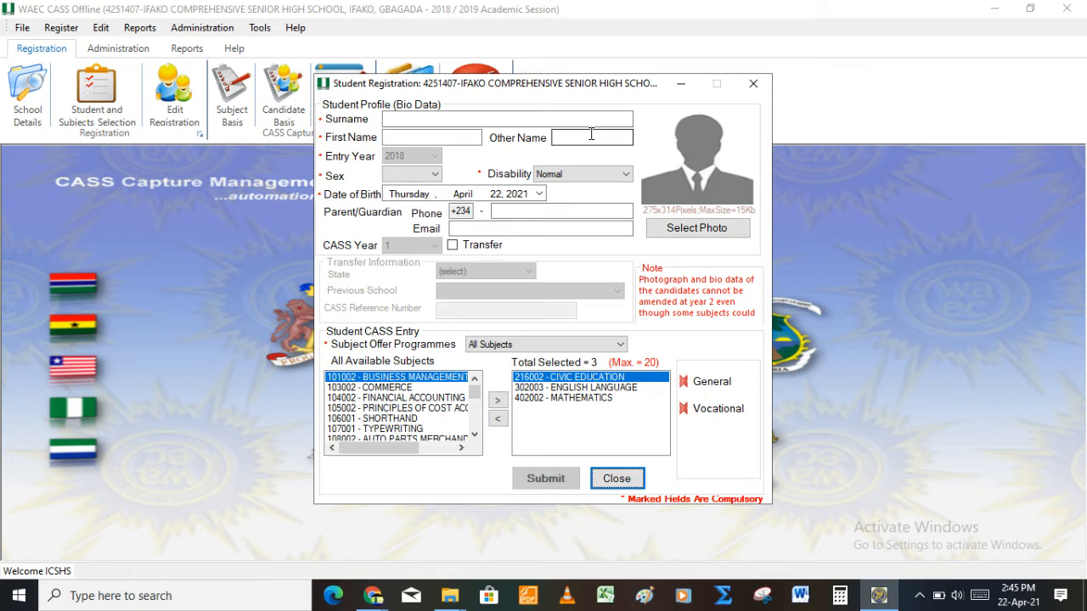
click(624, 486)
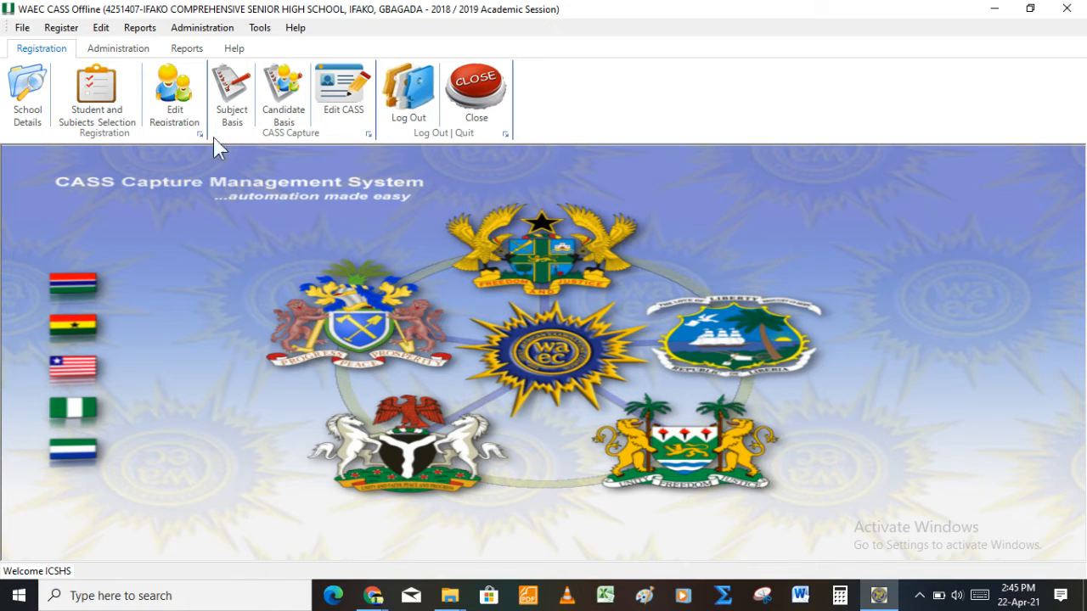
Step: Open CASS score entry and list CASS Year 1 students for entry year 2018
click(343, 110)
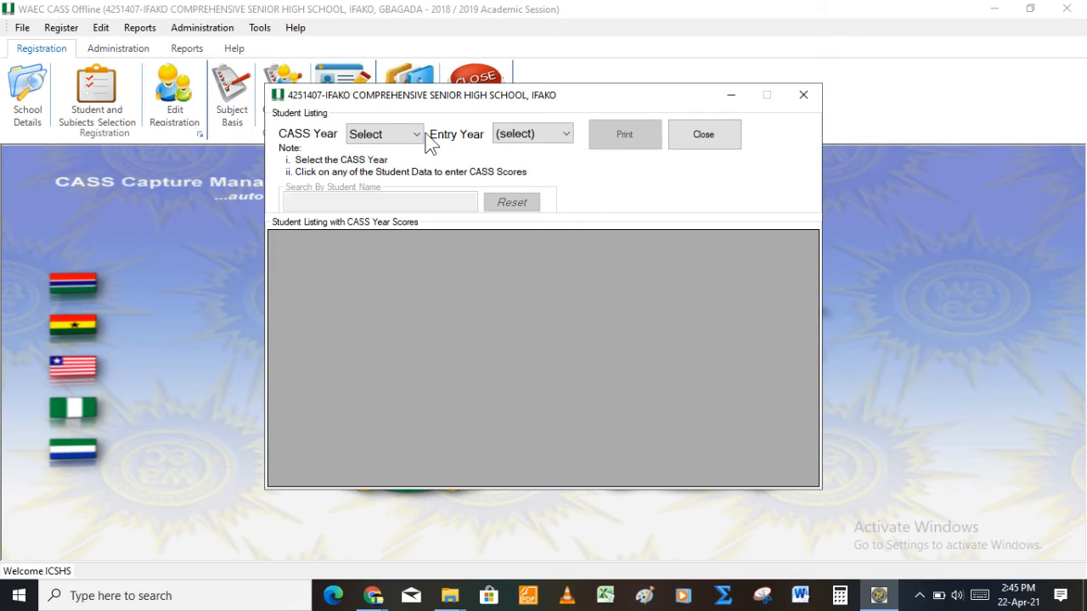
click(417, 141)
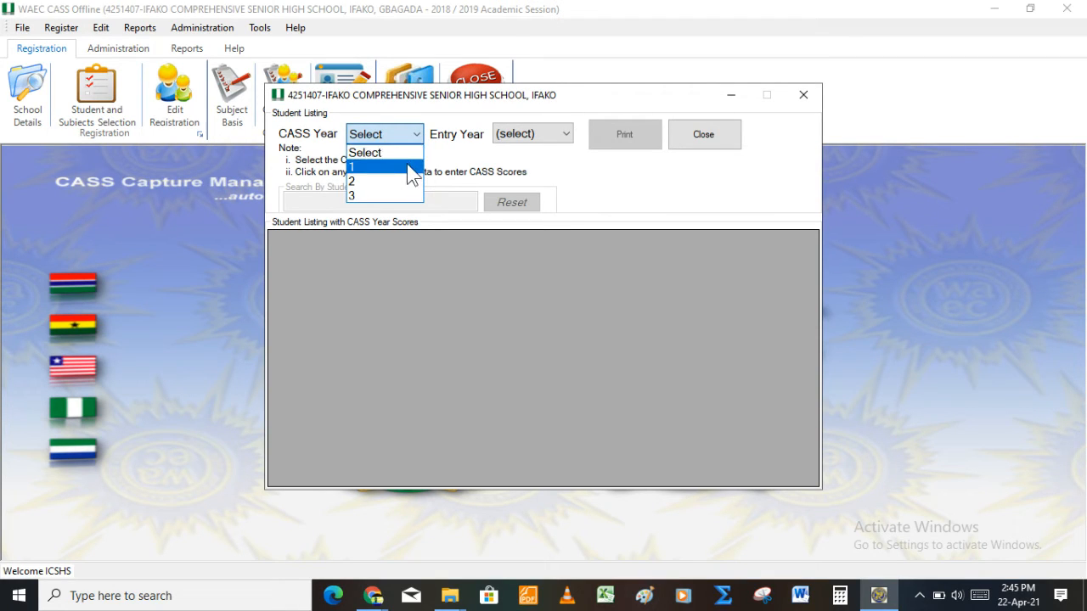
click(413, 169)
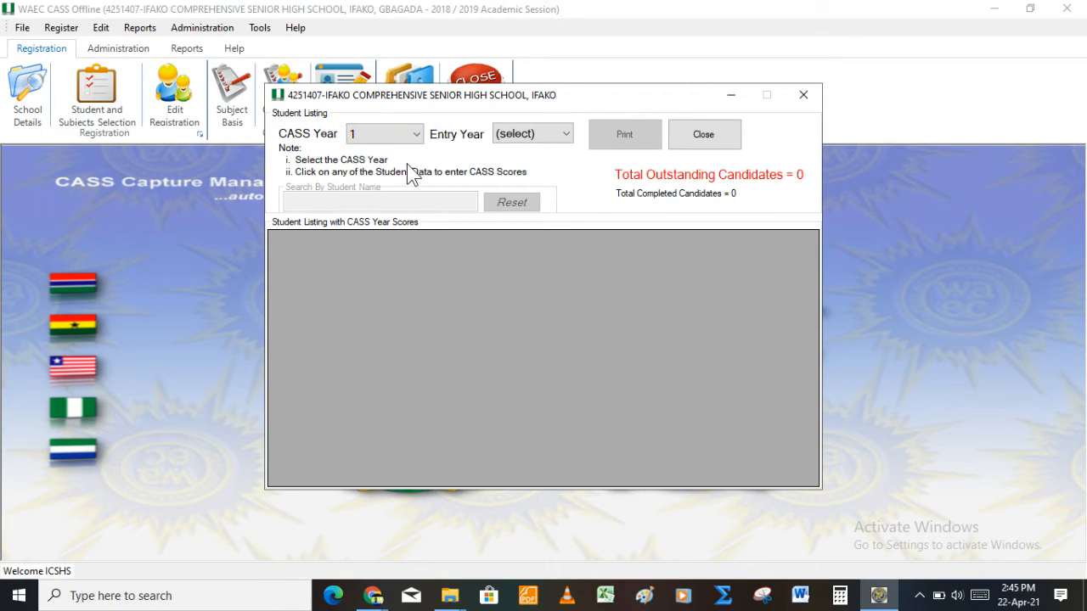
click(518, 136)
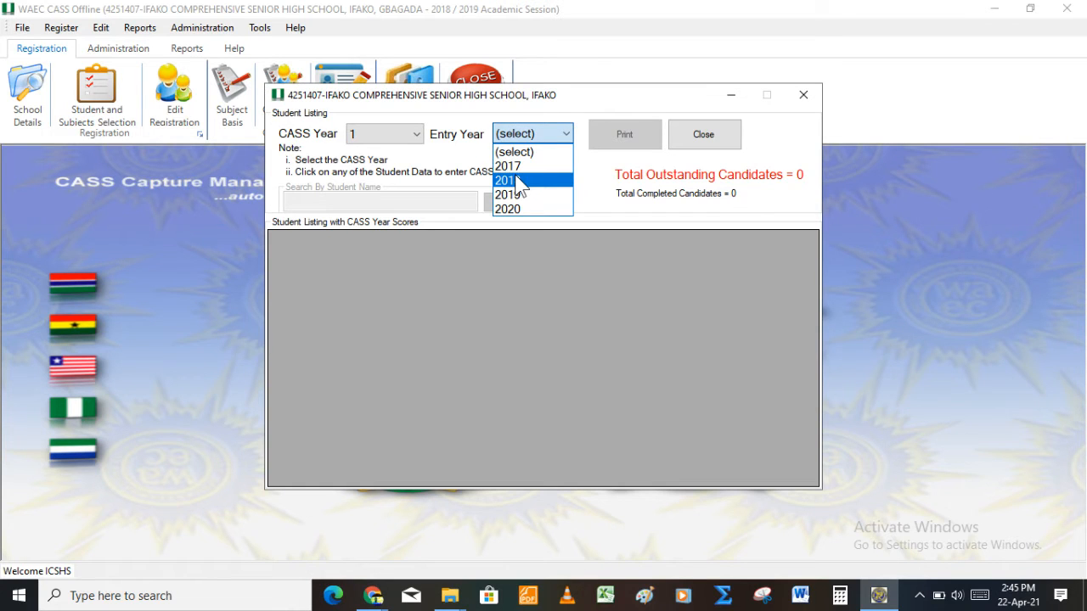
click(517, 180)
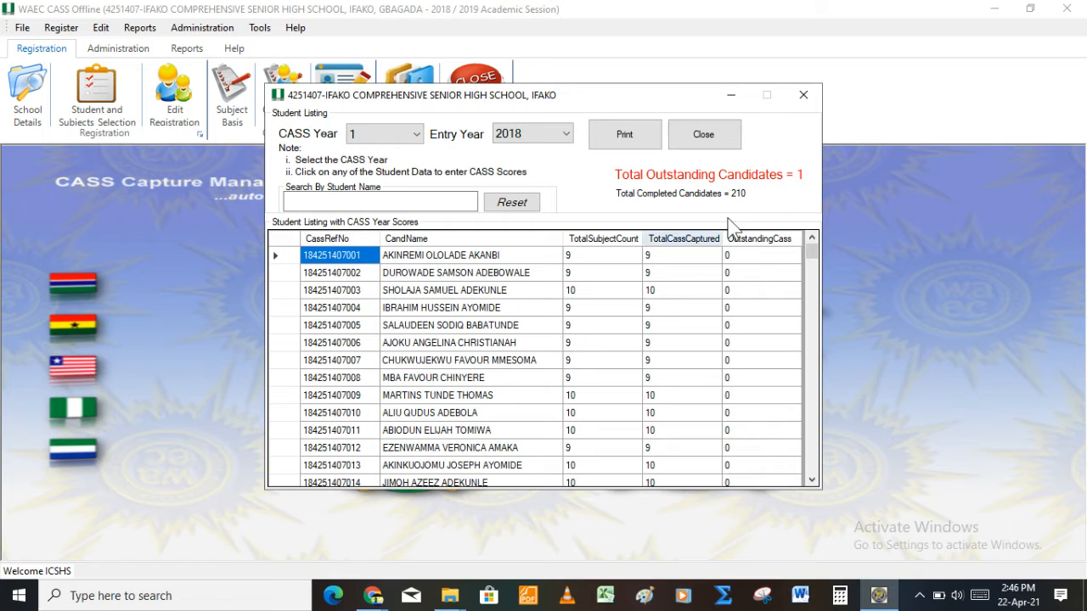
Step: Scroll the listing to the bottom to find the outstanding candidate's row
right_click(811, 248)
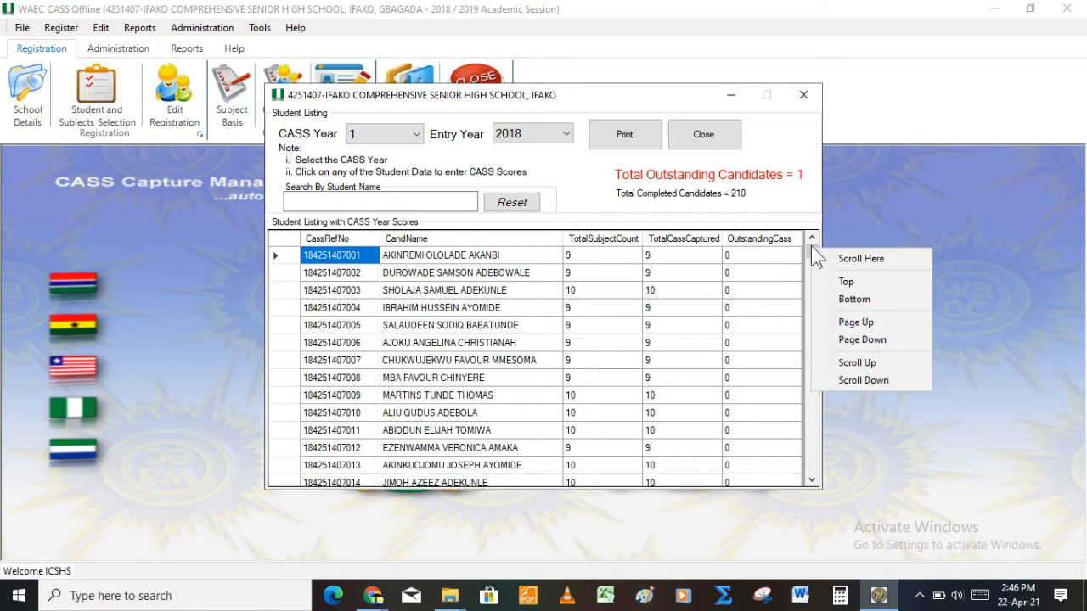
key(Escape)
drag(811, 245, 815, 479)
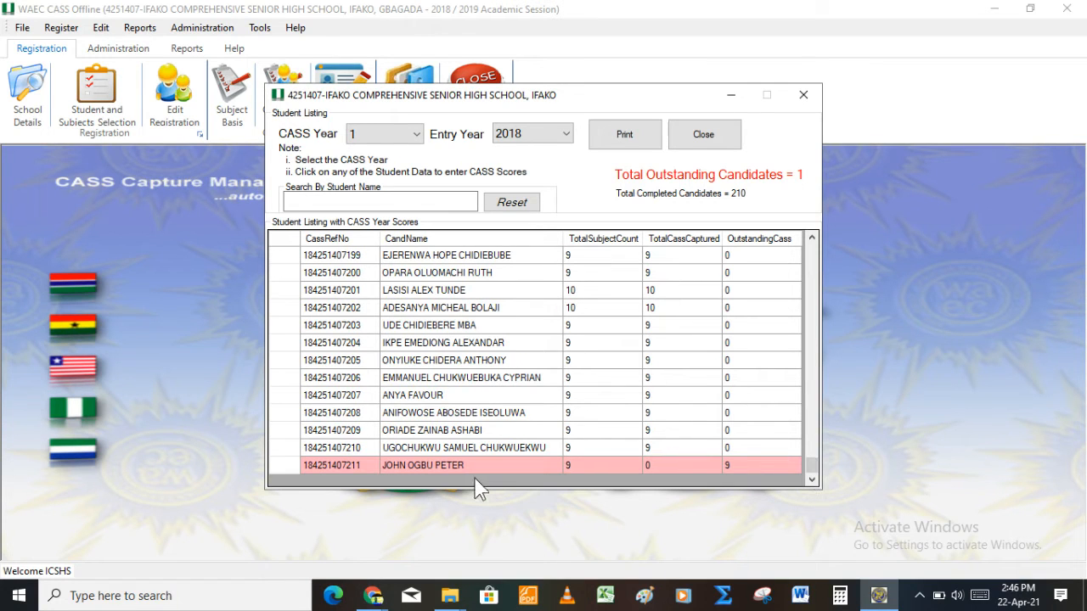
Step: Open the outstanding student's score form and enter 75 and 56, rejecting invalid 698 and 779
click(453, 466)
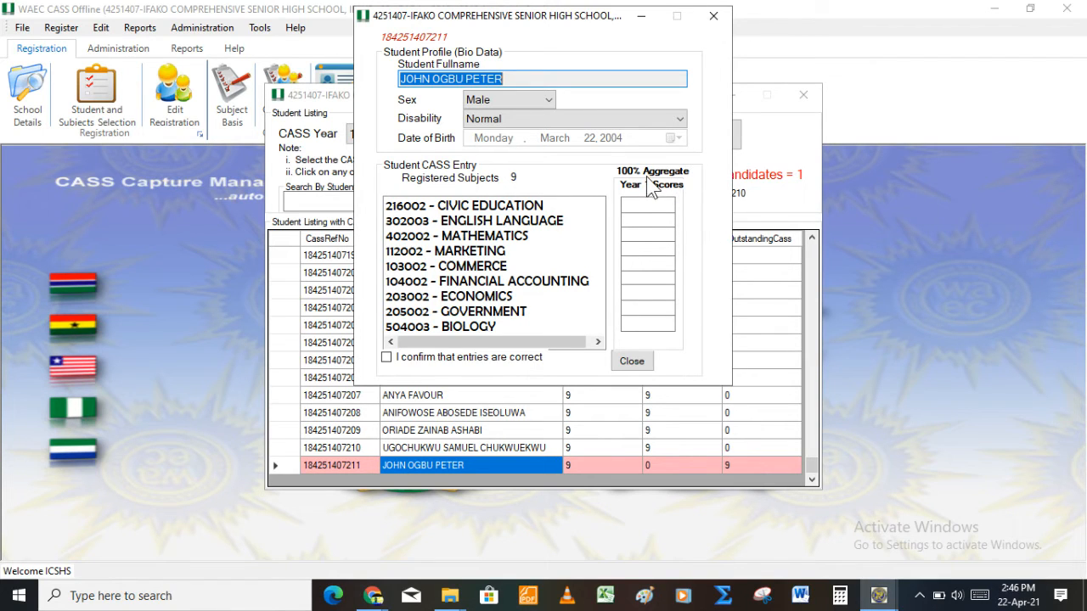
click(657, 204)
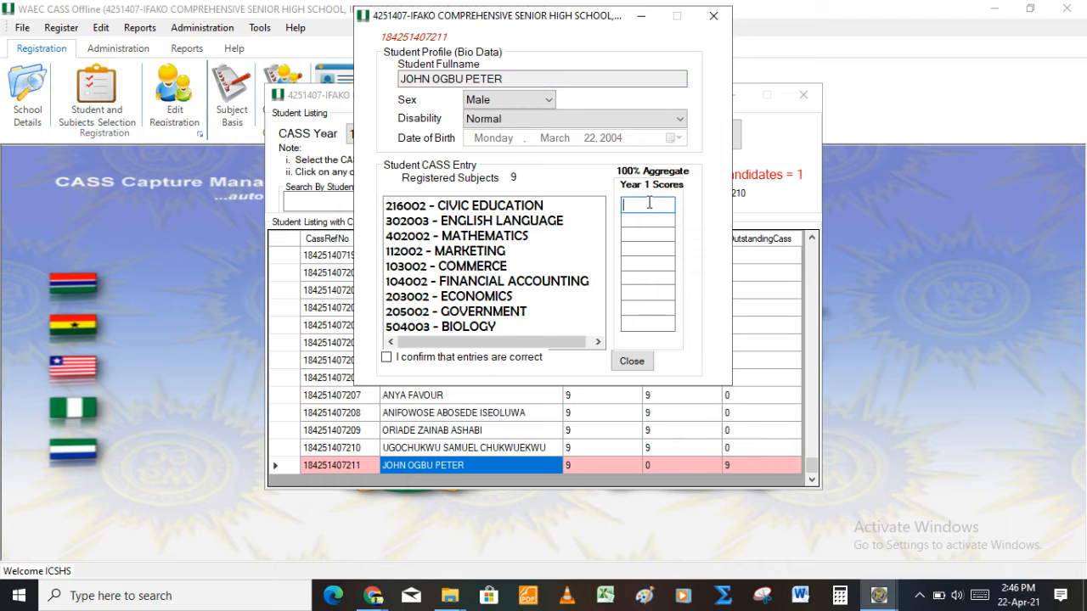
text(75)
key(Tab)
text(5)
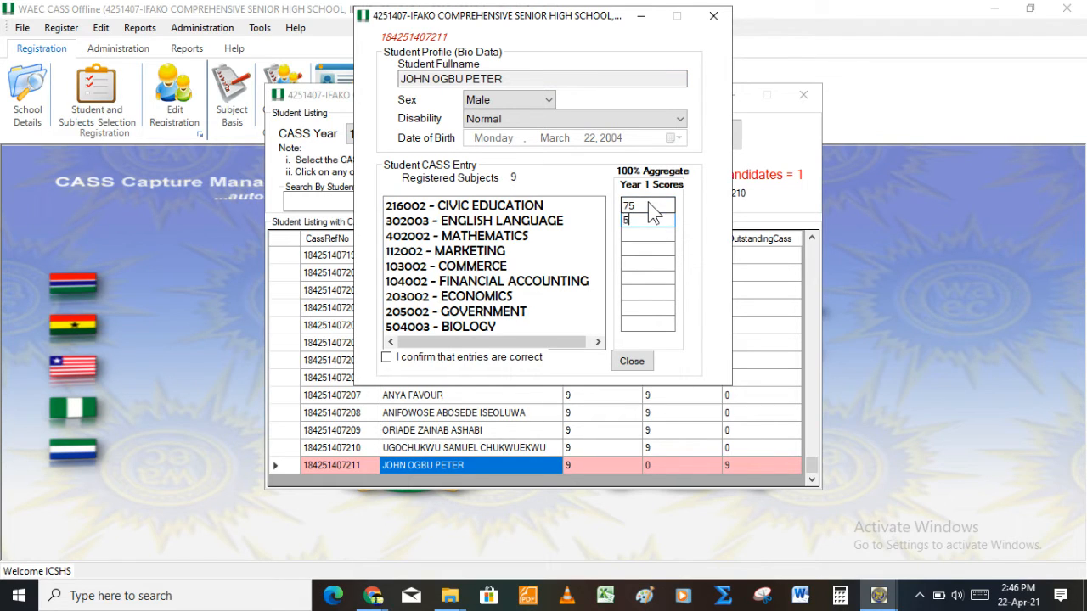
text(6)
key(Tab)
text(698)
key(Return)
text(56)
key(Tab)
text(779)
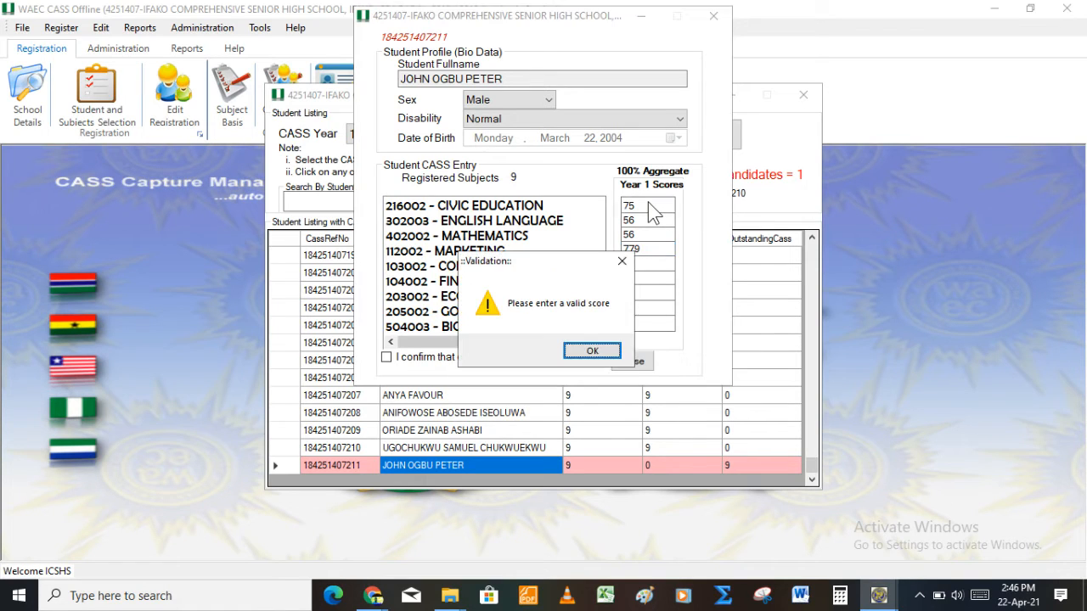
key(Return)
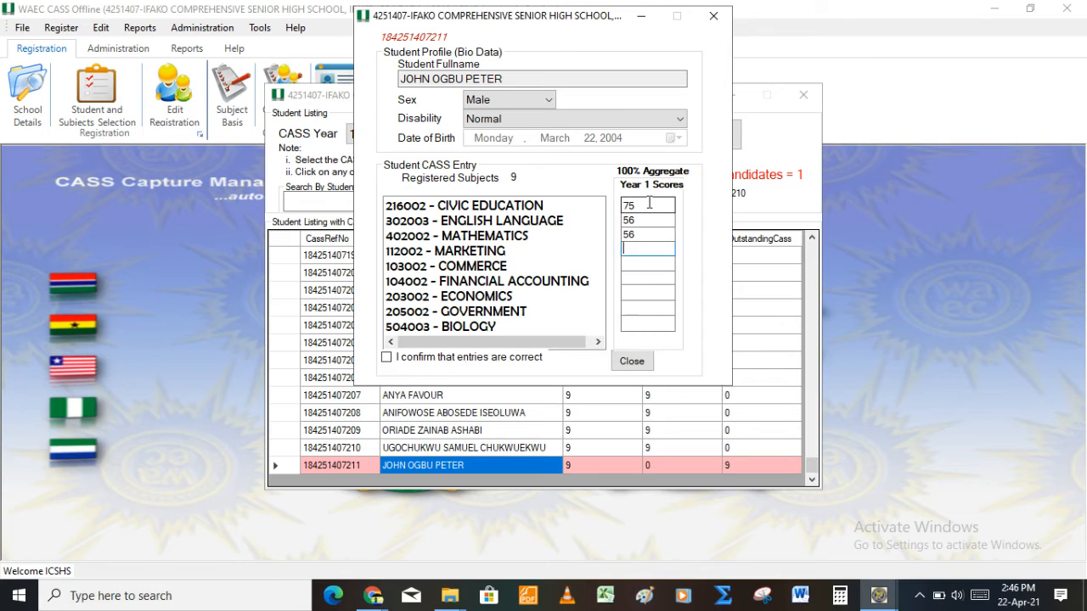
Step: Enter the remaining Year 1 scores 77, 65, 89, 56, 46 and 77 through Biology
text(77)
key(Tab)
text(65)
key(Tab)
text(89)
key(Tab)
text(56)
key(Tab)
text(46)
key(Tab)
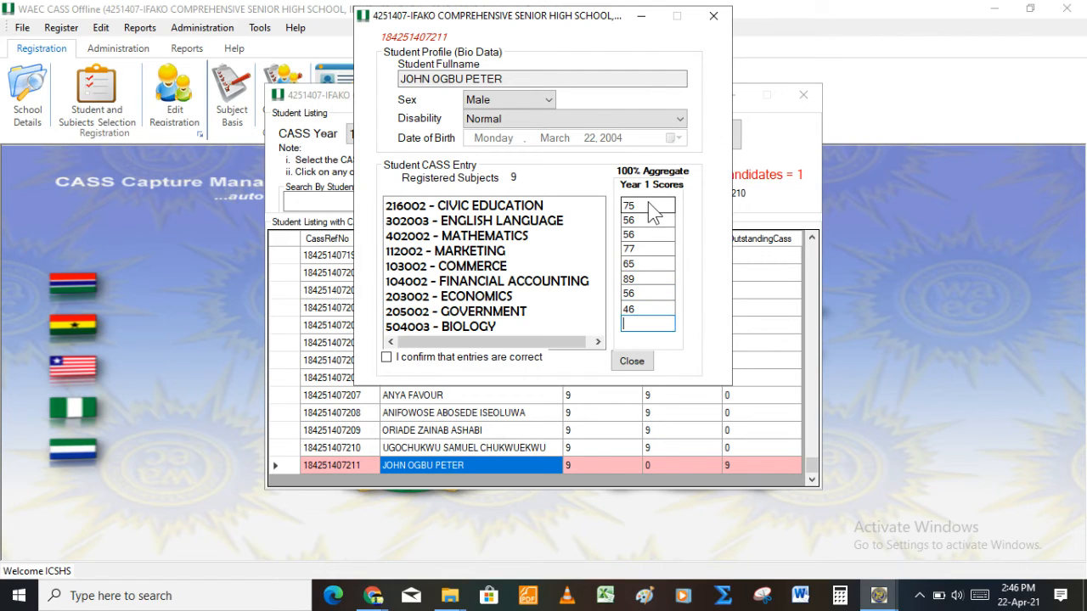
text(77)
key(Tab)
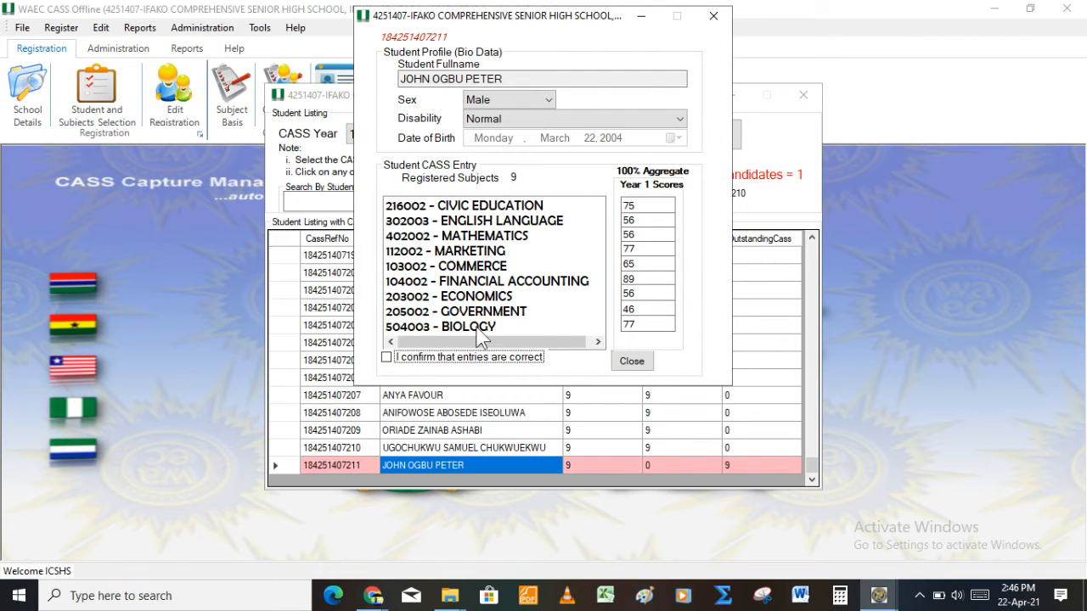
Step: Confirm the scores are correct, submit them, and acknowledge the success message
click(445, 358)
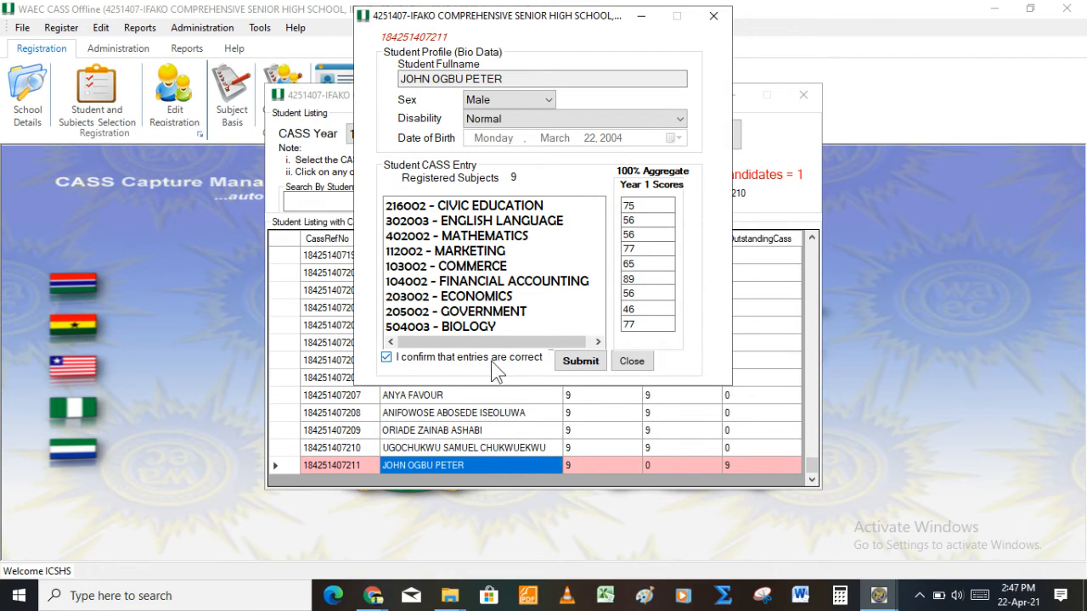
click(578, 362)
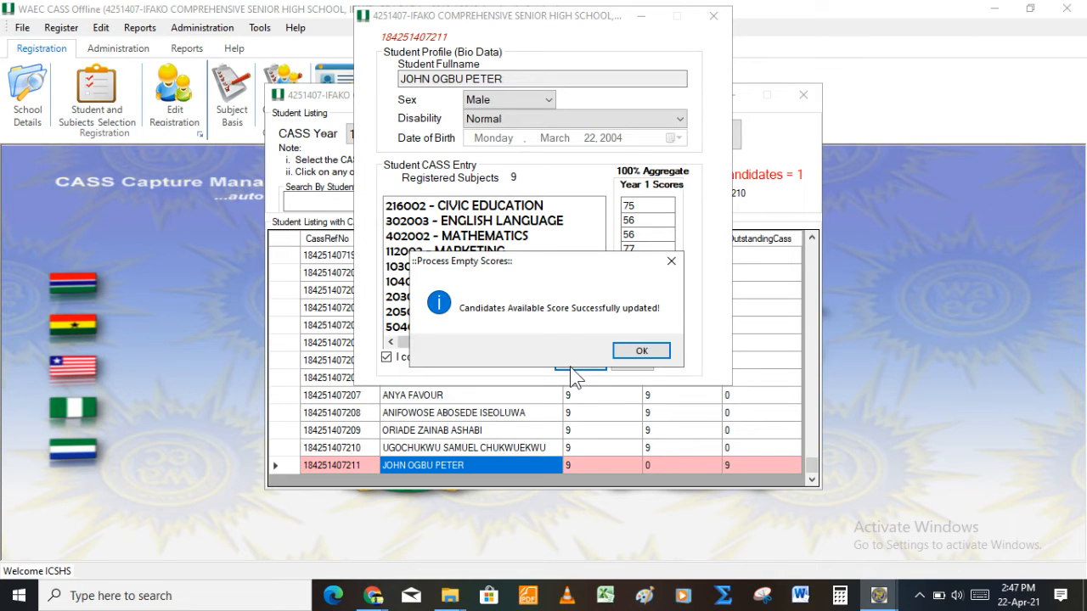
key(Return)
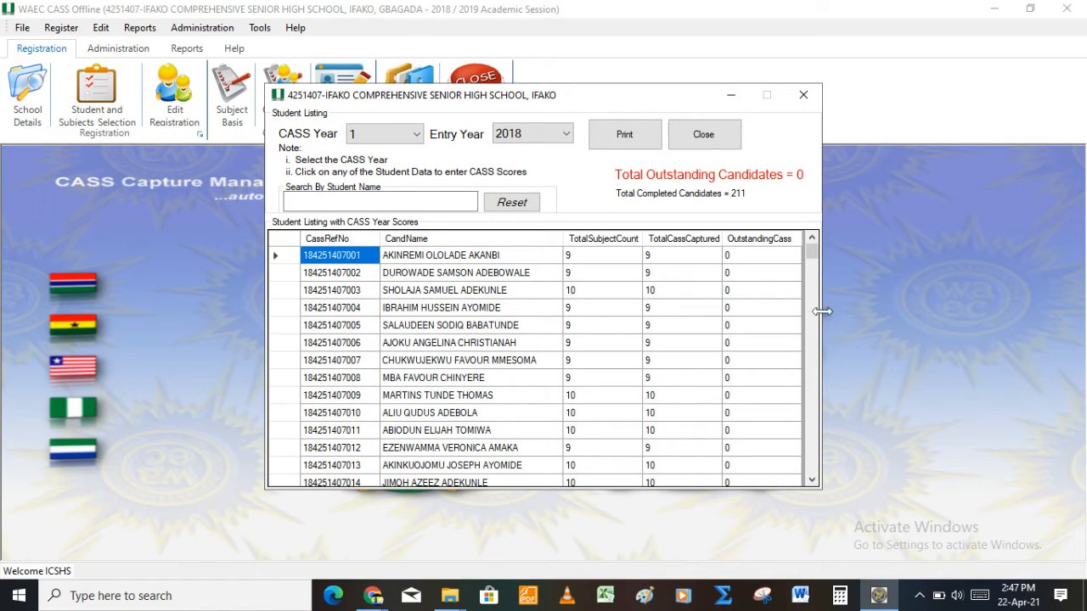
Step: Close the Student Listing window
click(803, 96)
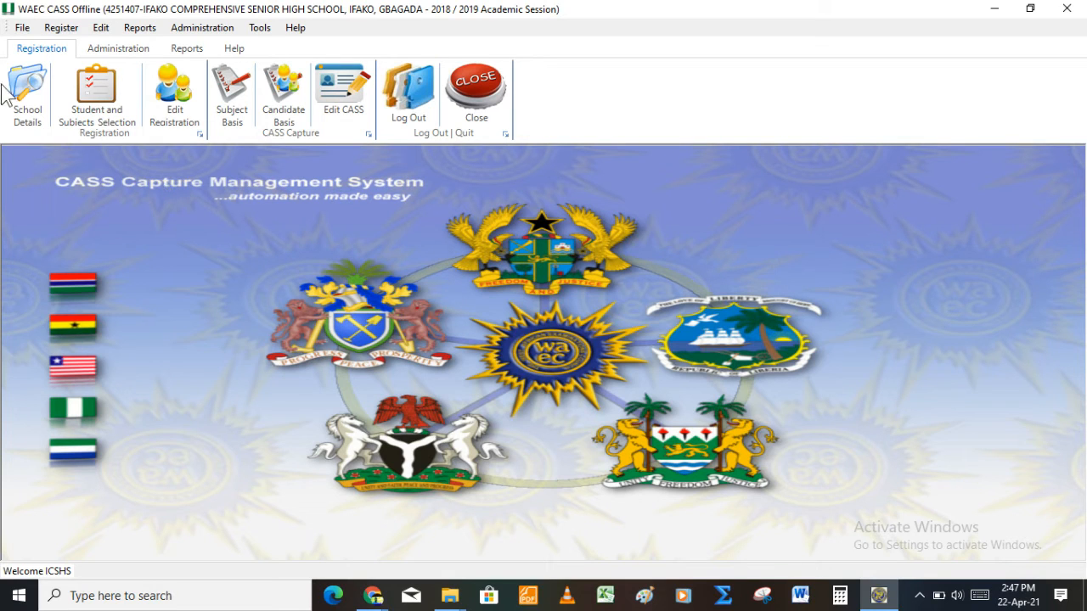
Step: Choose Administration > Upload CASS Details to Online System and acknowledge the internet connection notice
click(189, 34)
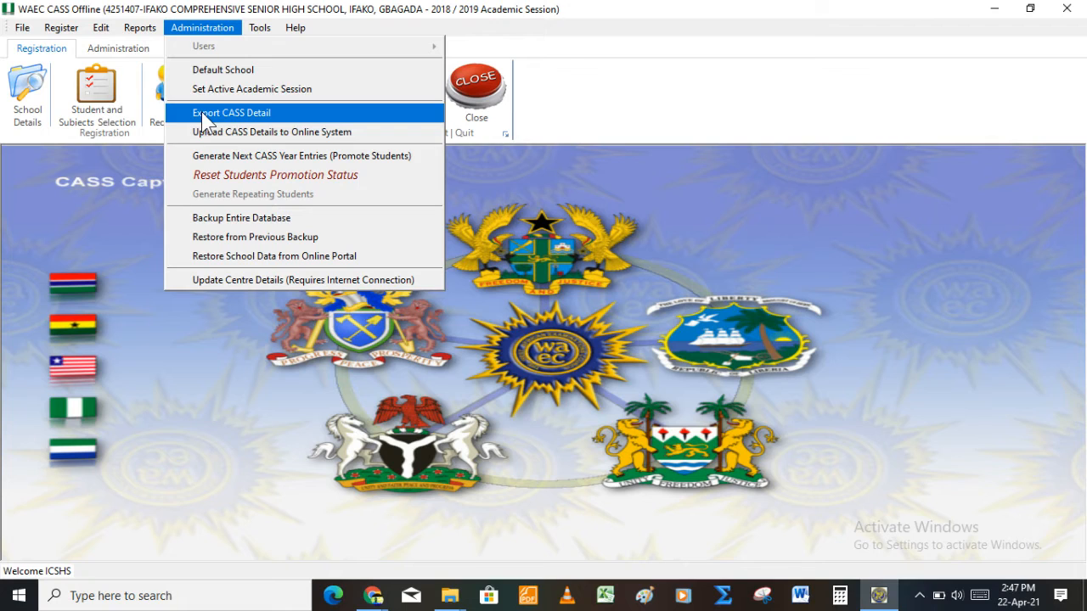
click(261, 138)
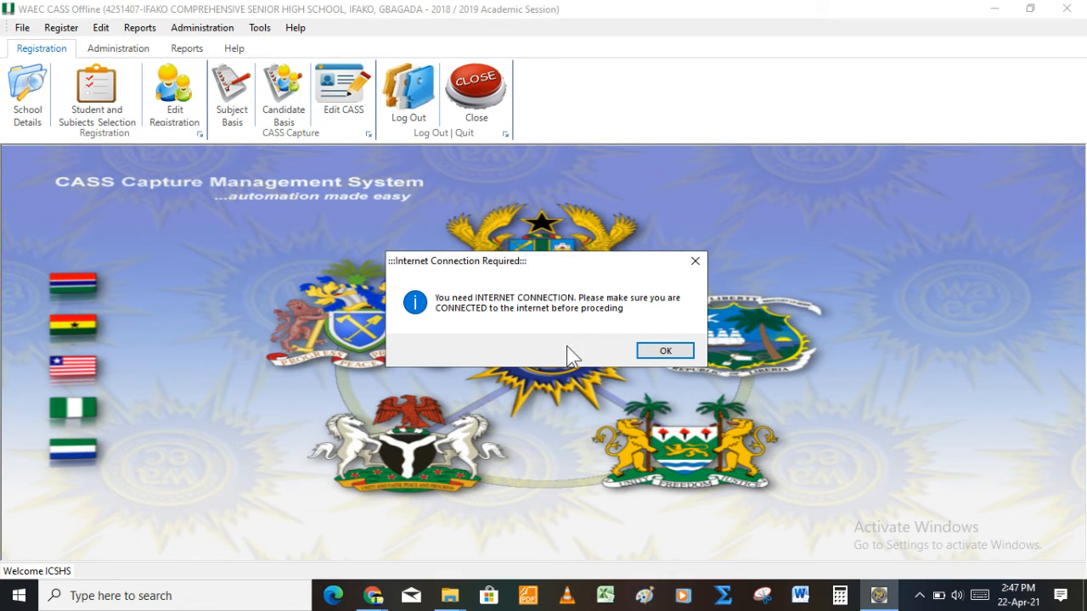
click(644, 345)
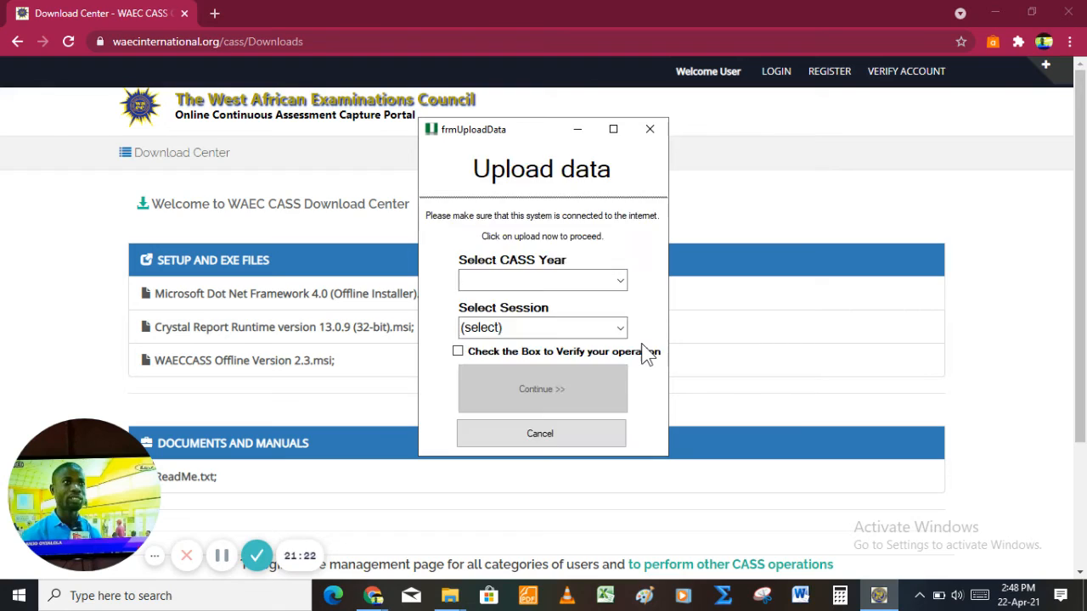
Step: Set the upload to CASS Year 1, session 2018, tick verify, and continue to login
click(620, 281)
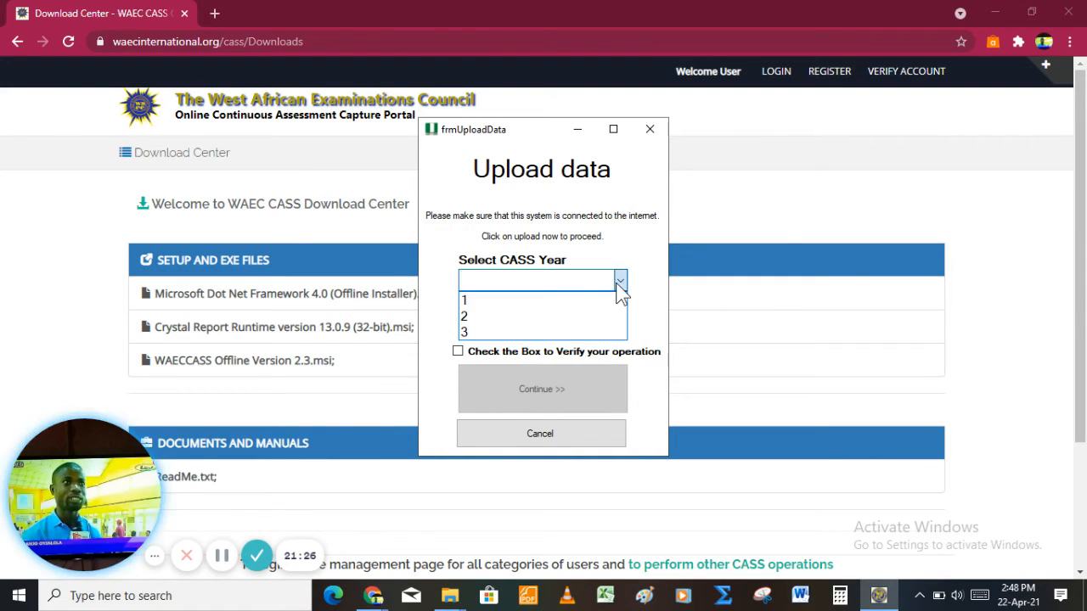
click(598, 300)
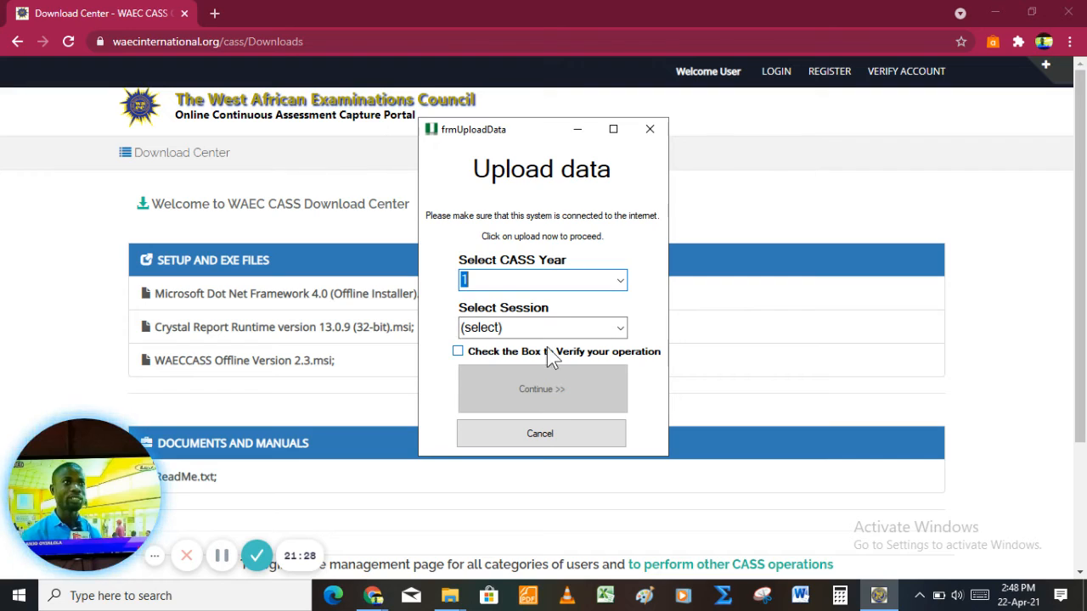
click(619, 328)
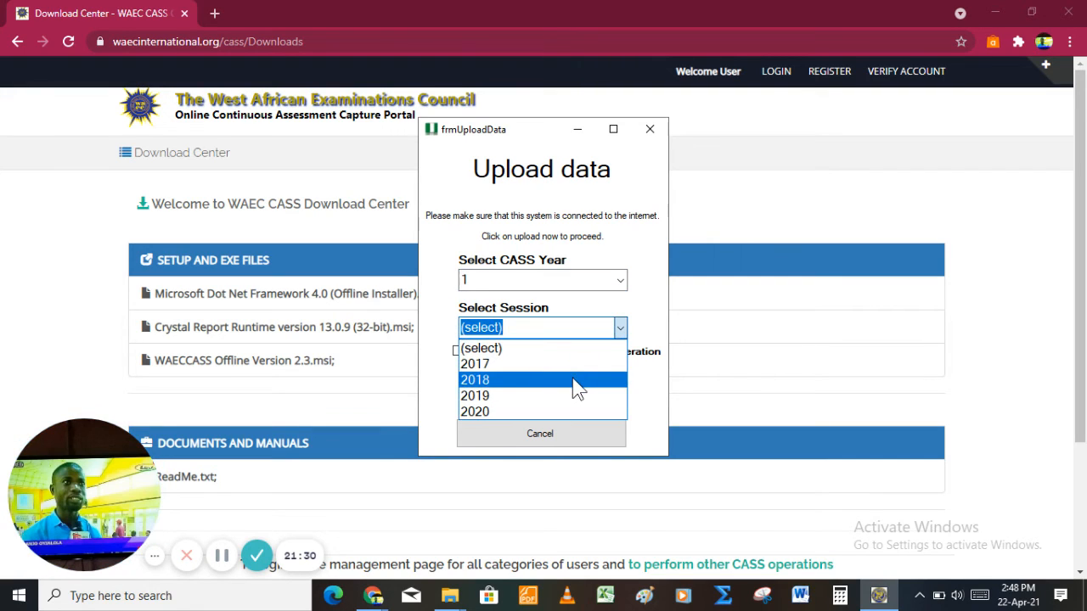
click(575, 383)
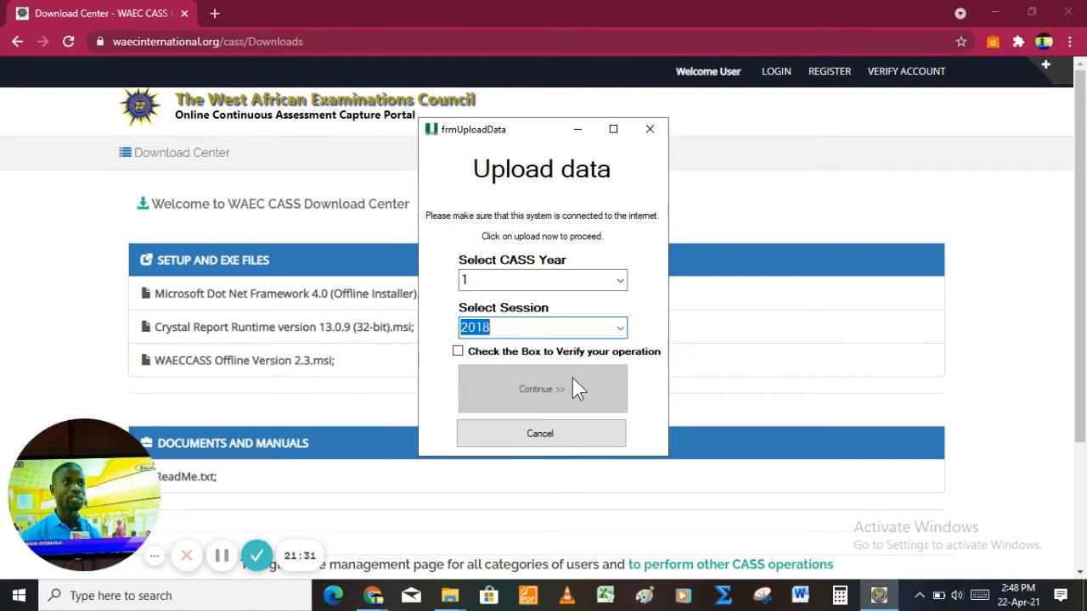
click(457, 352)
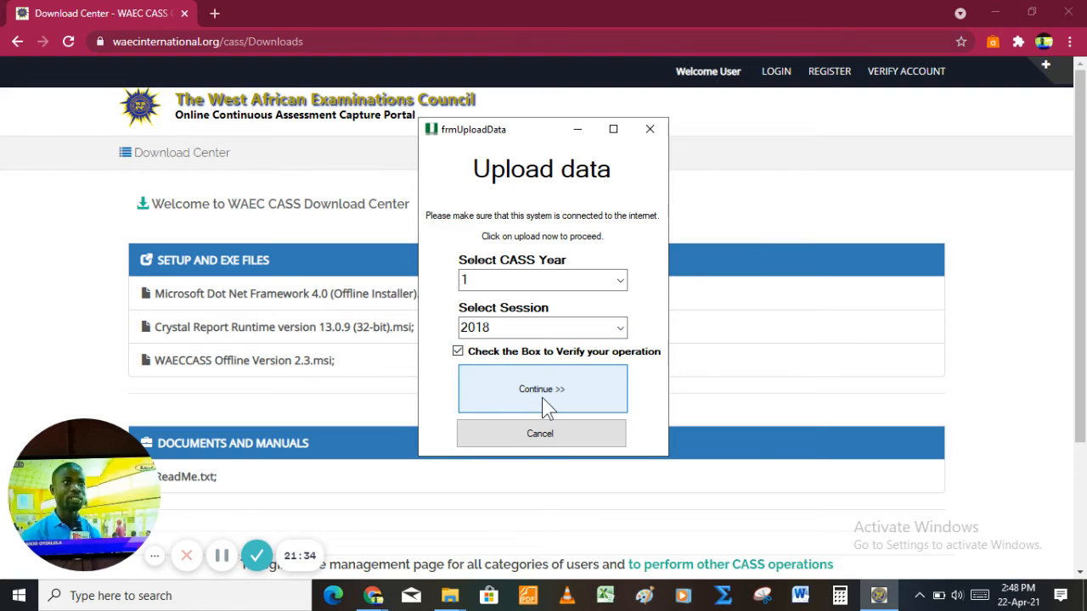
click(599, 390)
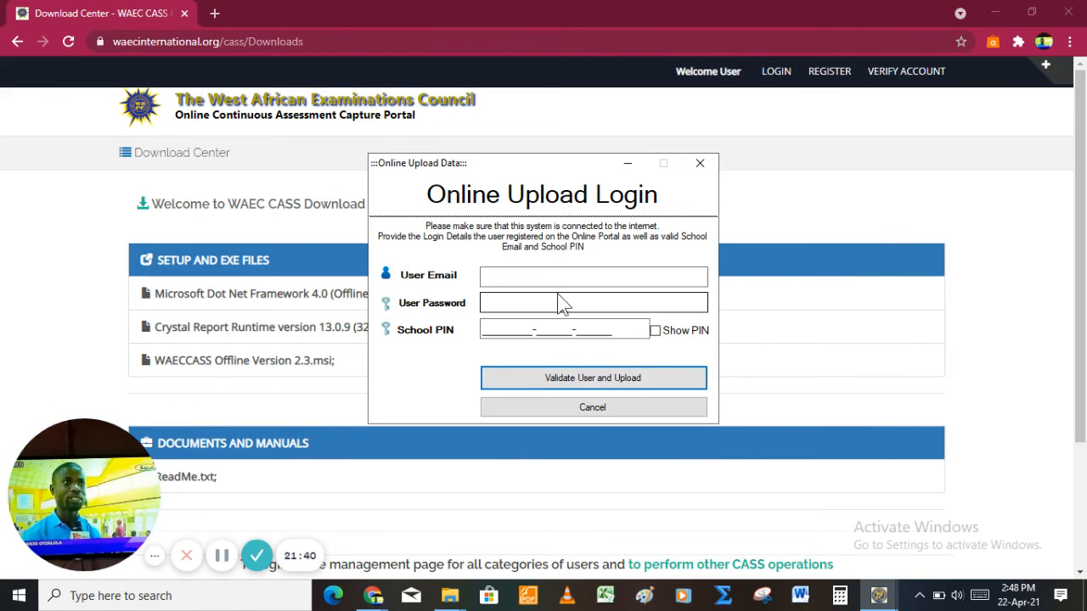
Step: Leave the user e-mail and school PIN login unfinished, cancelling both the login and the Upload data form
click(575, 280)
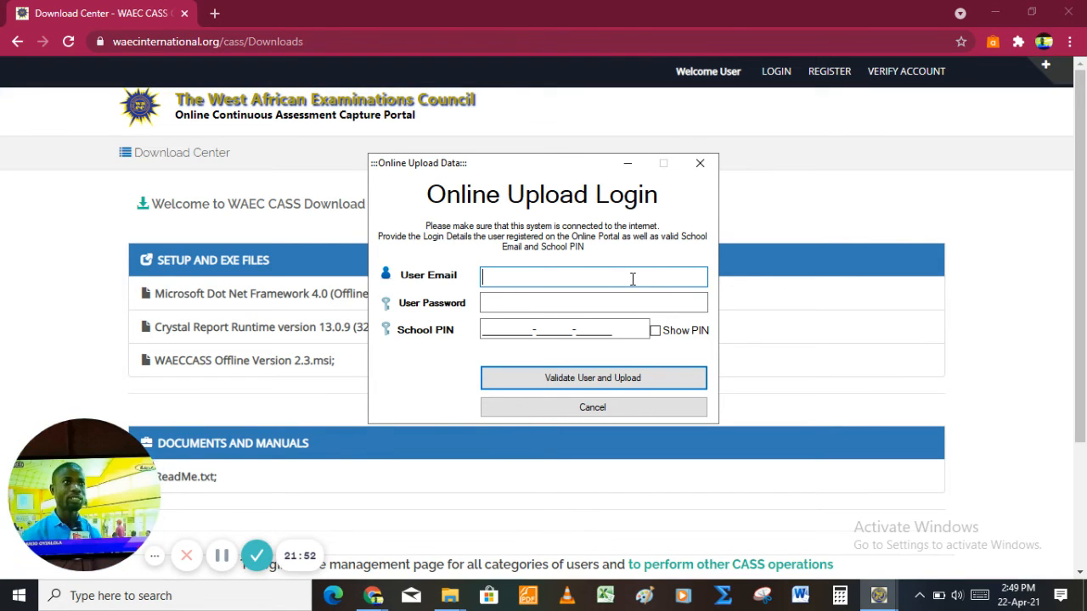
click(515, 330)
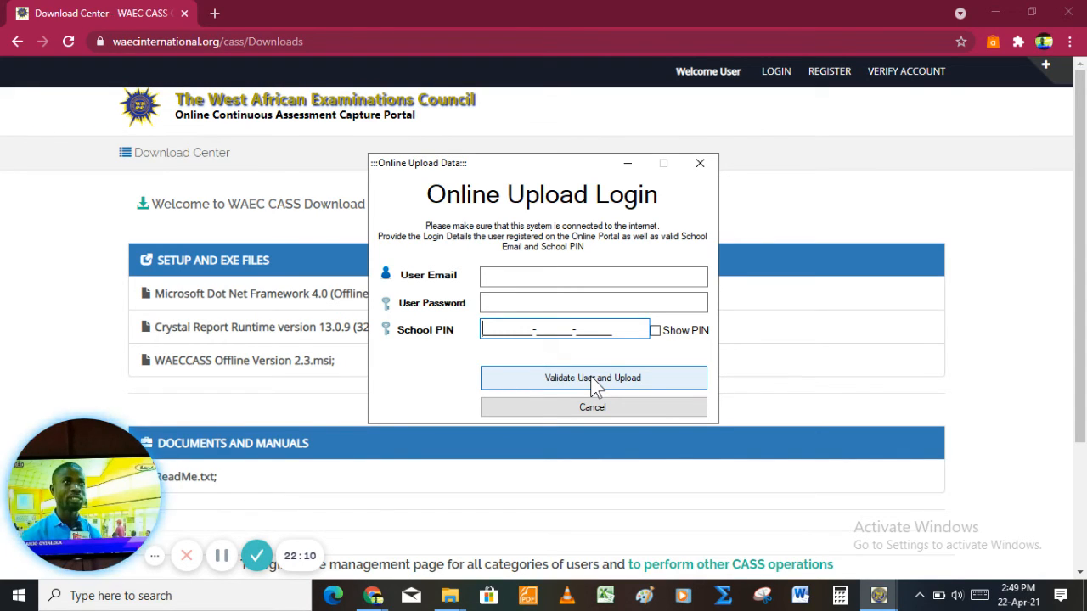
click(596, 407)
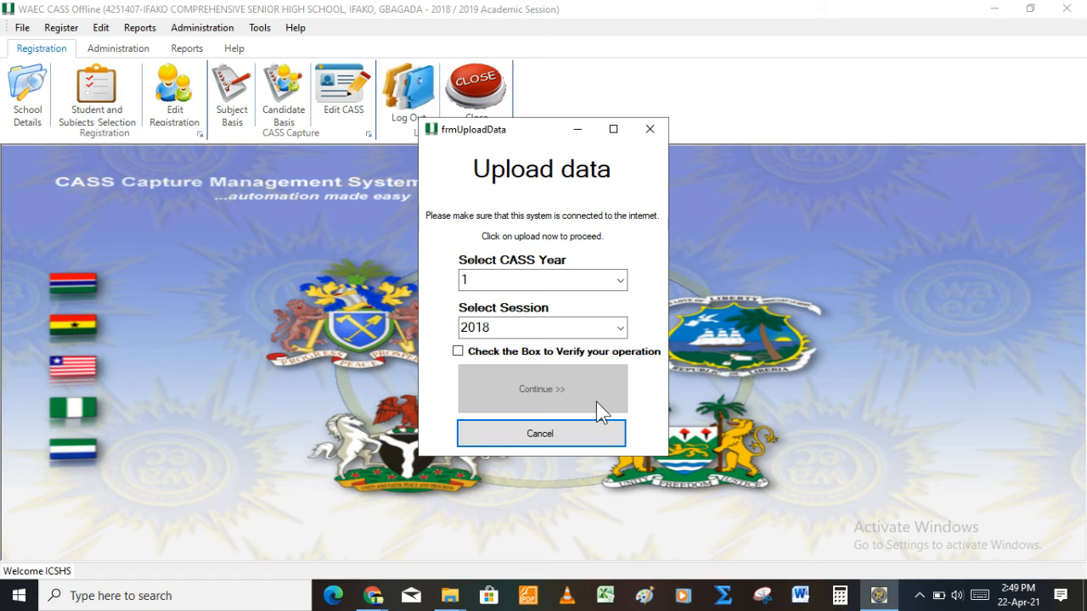
click(594, 435)
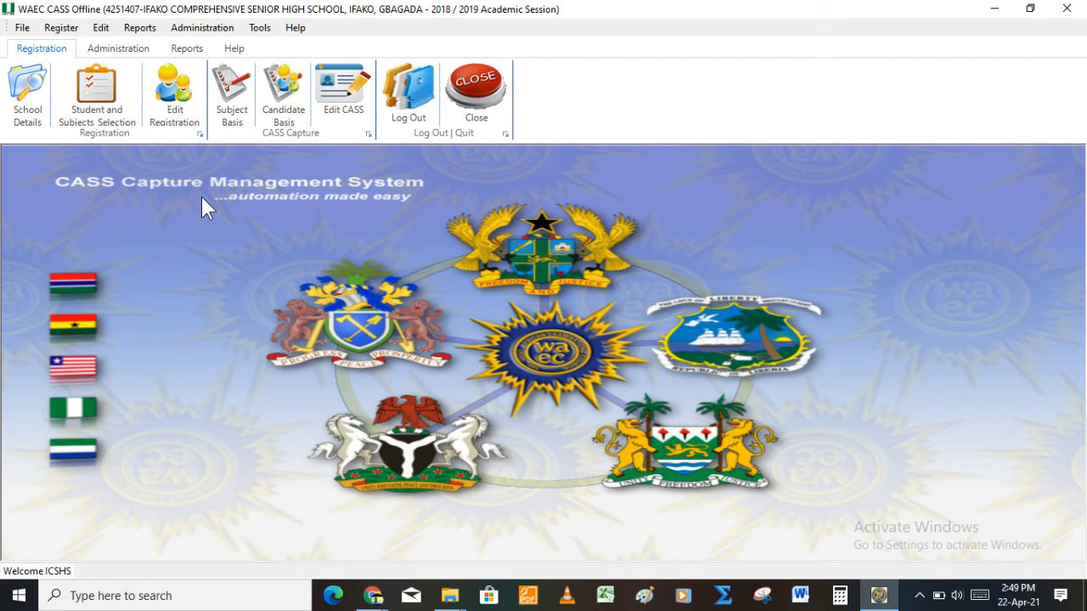
Step: Open the Administration menu to reach the Promote Students option
click(215, 28)
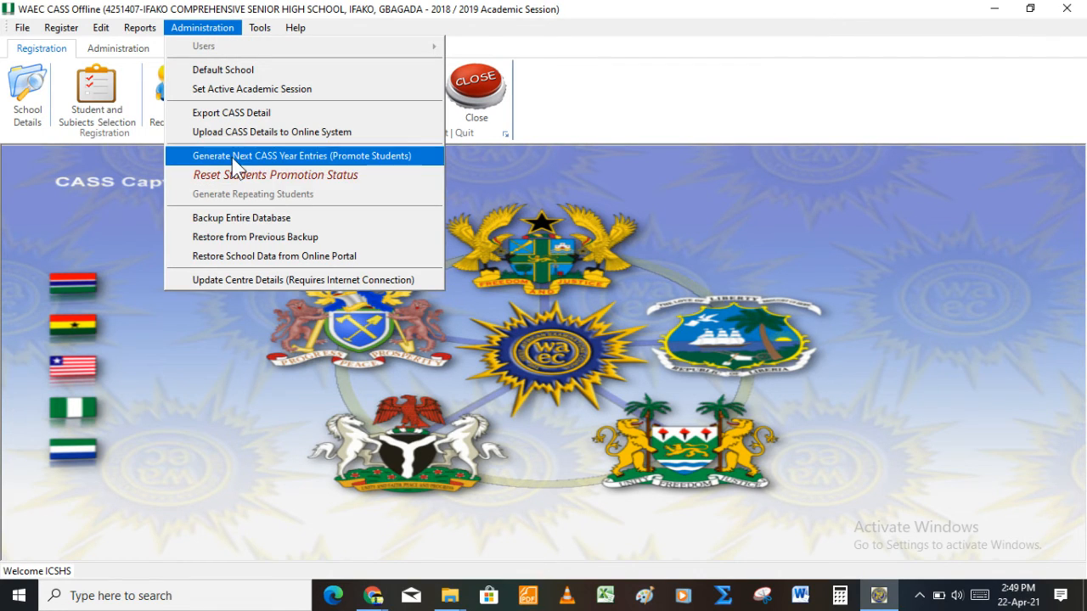
Step: Open Promote Students, choose CASS Year 1 and session 2018, and load the students with complete scores
click(350, 156)
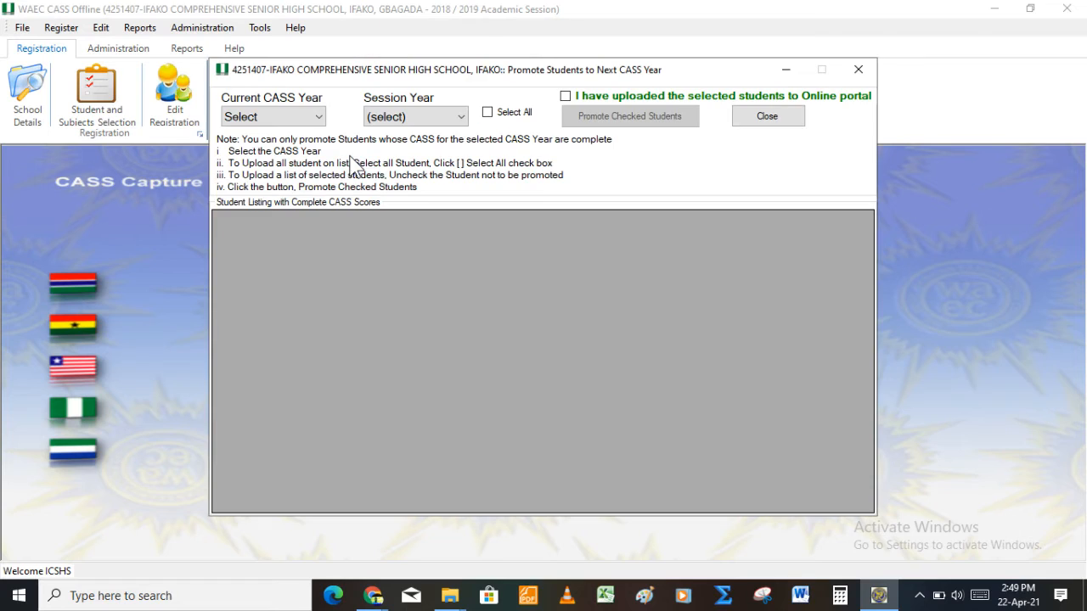
click(302, 111)
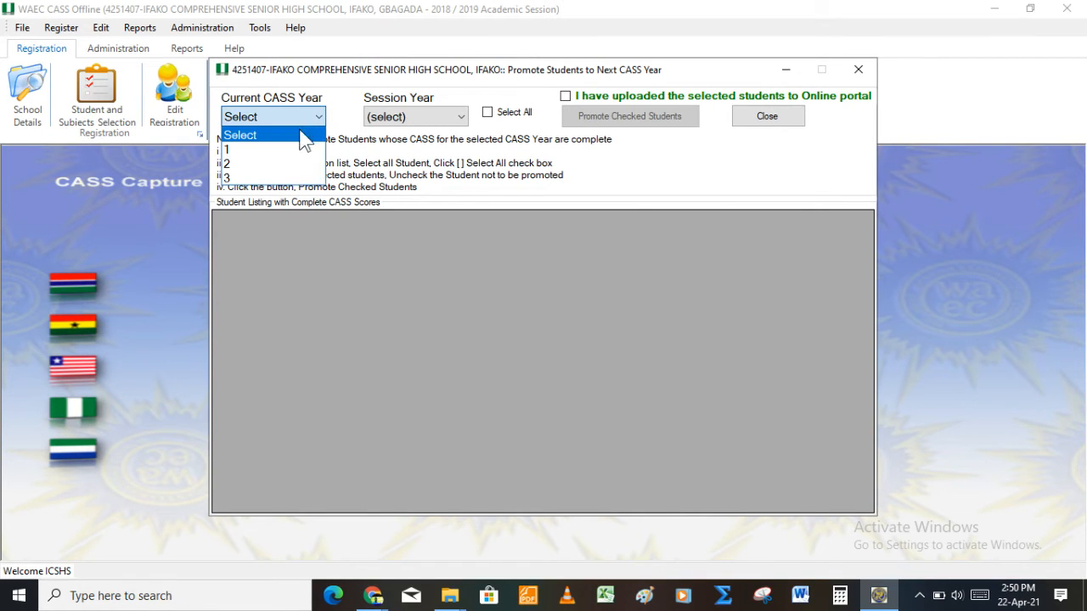
click(302, 149)
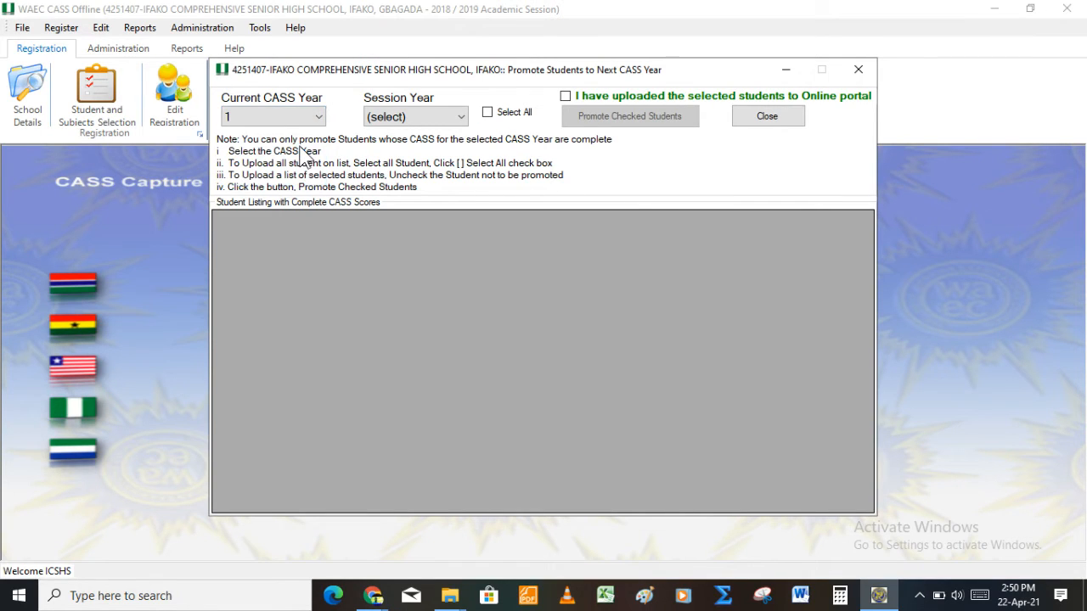
click(437, 116)
click(439, 166)
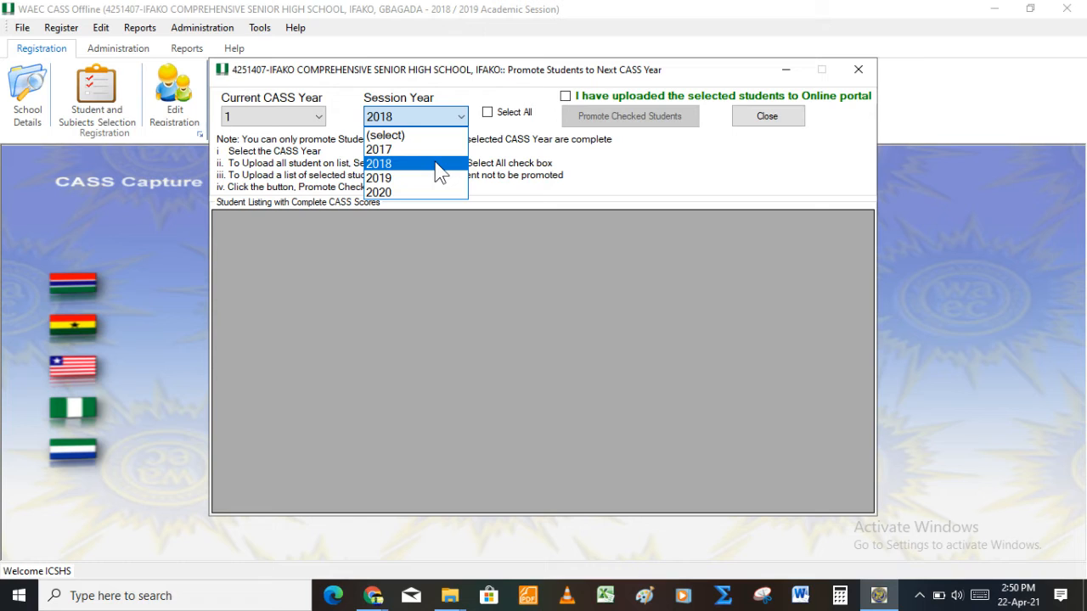
click(437, 165)
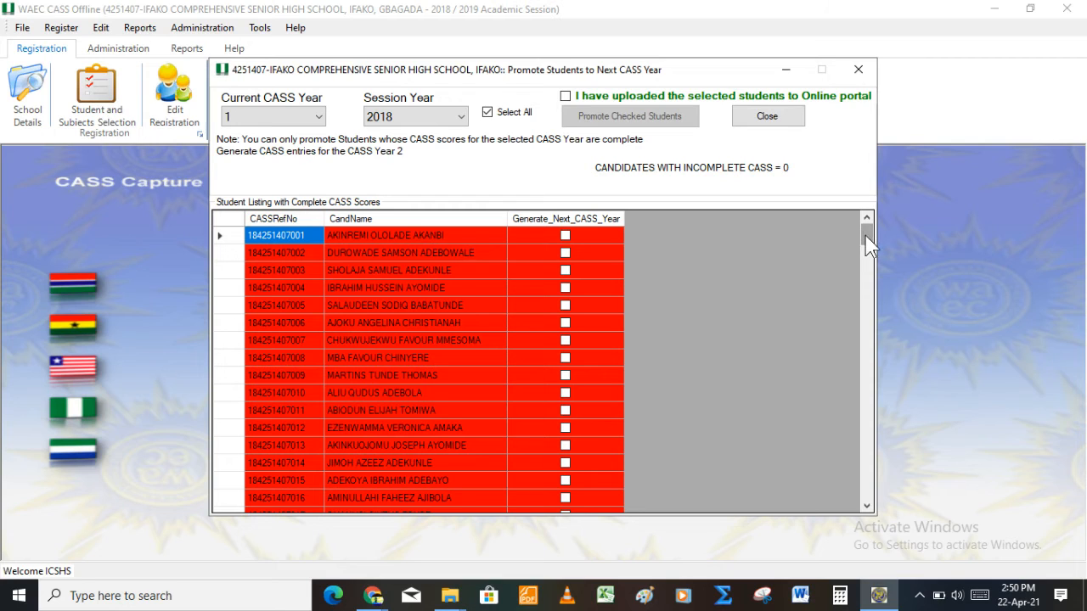
Step: Scroll to the bottom of the grid and confirm the ticked students were uploaded to the online portal
drag(865, 236, 866, 238)
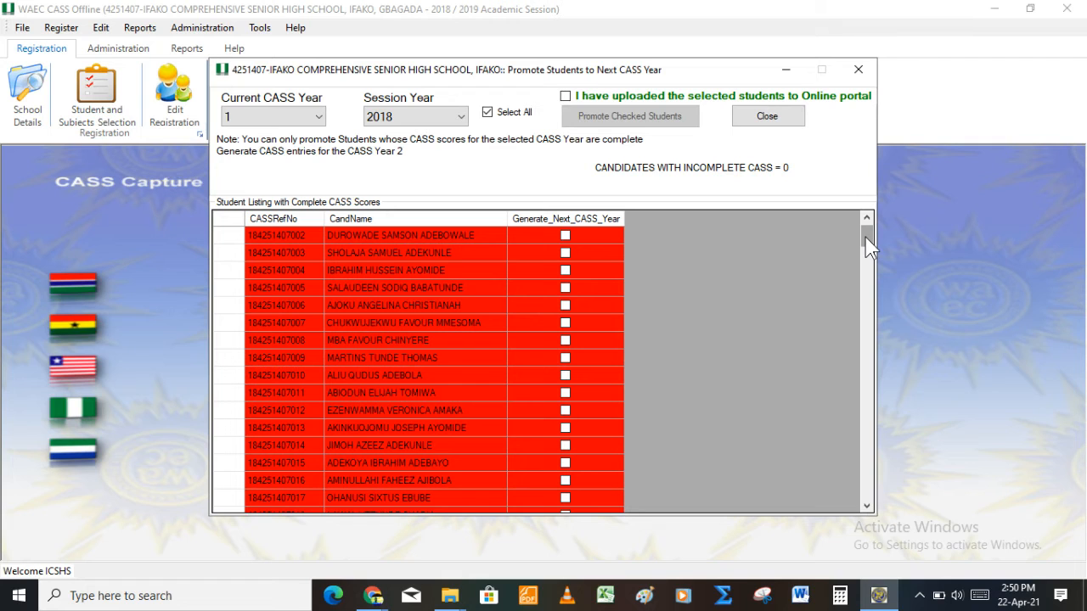
drag(866, 237, 869, 515)
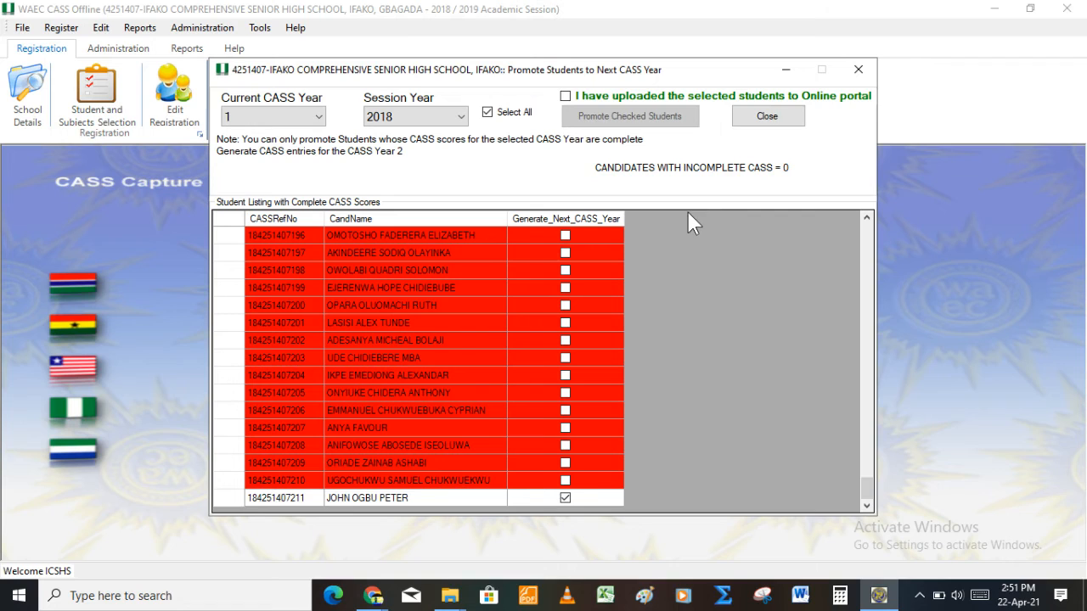
click(566, 96)
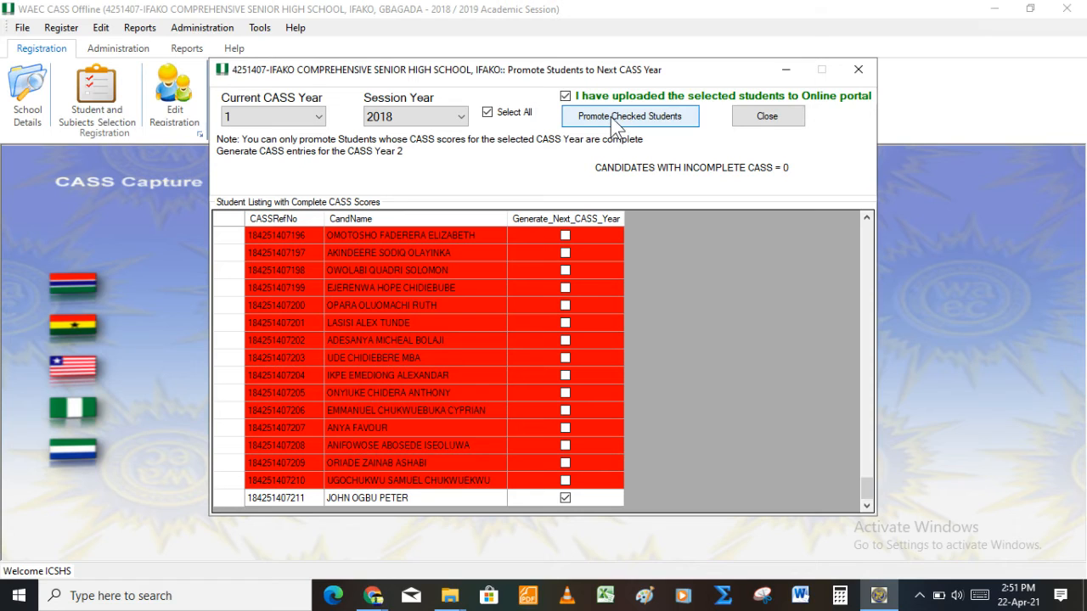
Step: Promote the ticked student to CASS Year 2, accepting the records export and Year 2 subject population
click(612, 116)
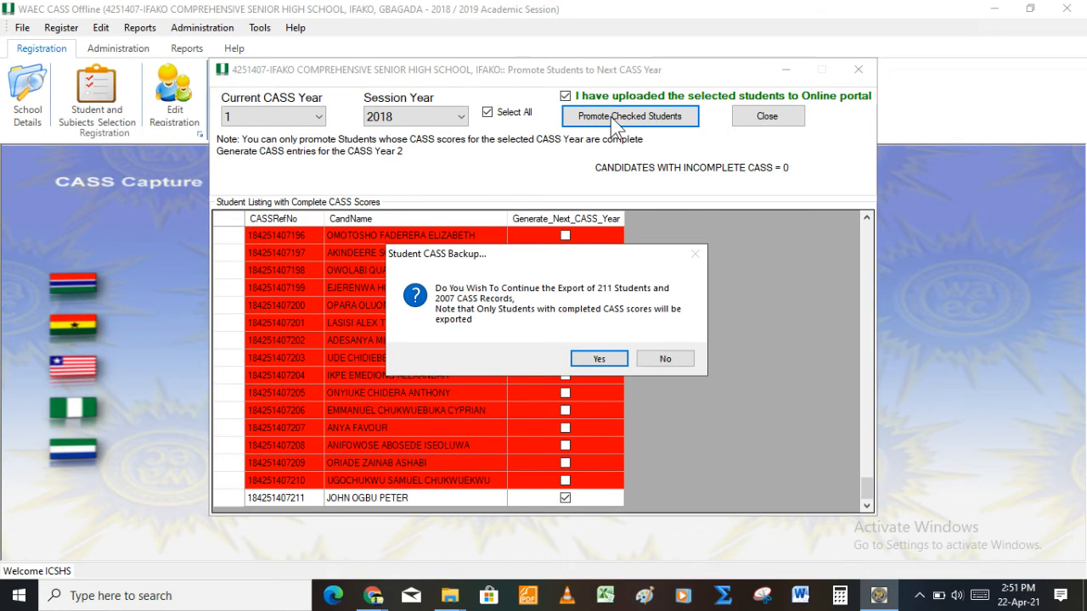
key(Return)
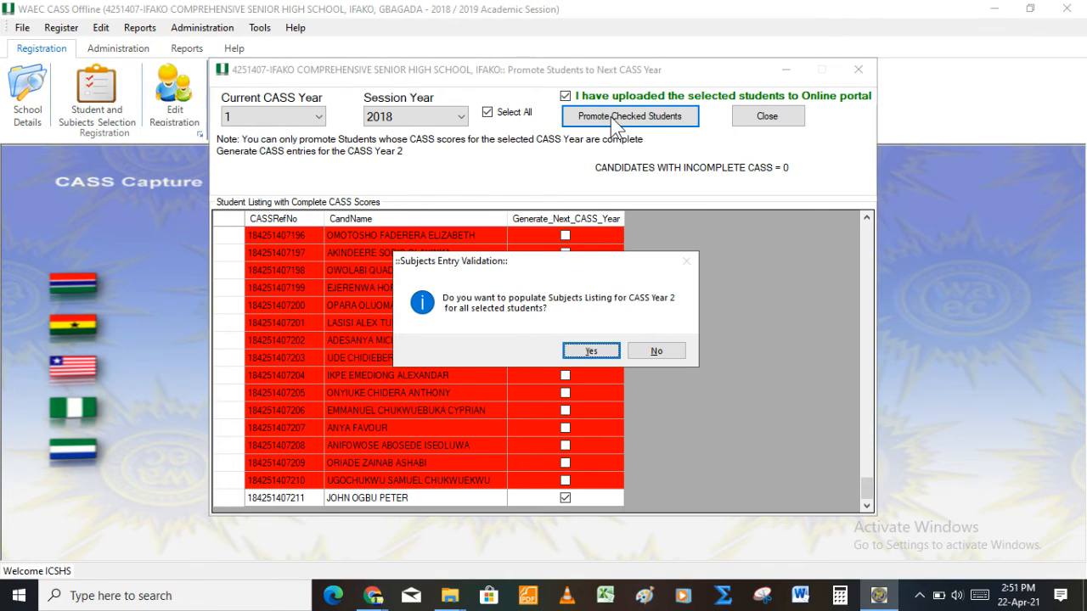
key(Return)
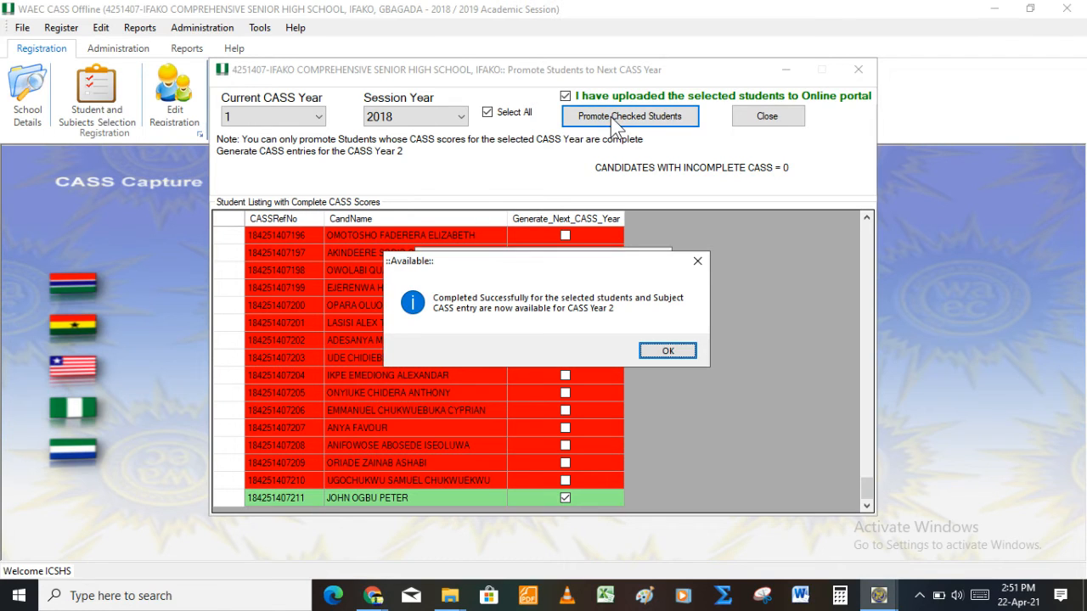
click(668, 352)
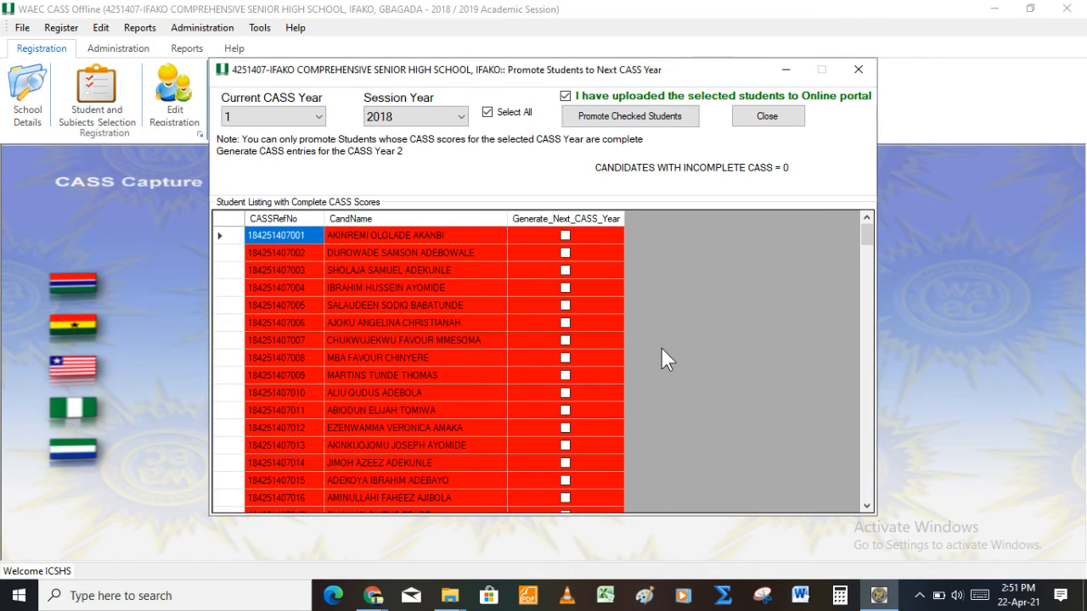
Step: Close the promotion window and confirm quitting it
drag(870, 243, 870, 524)
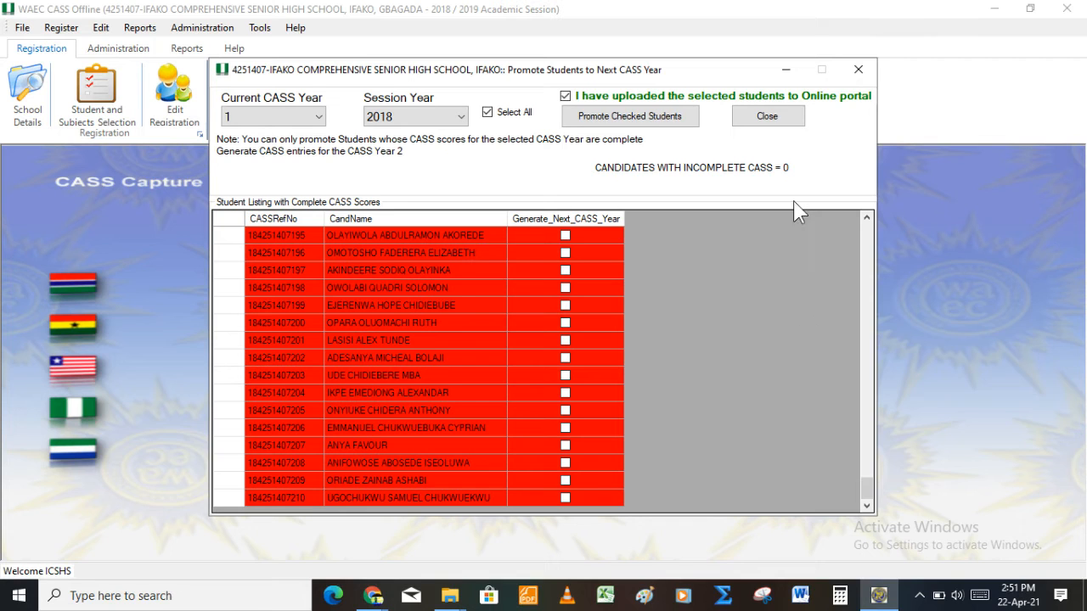
click(858, 70)
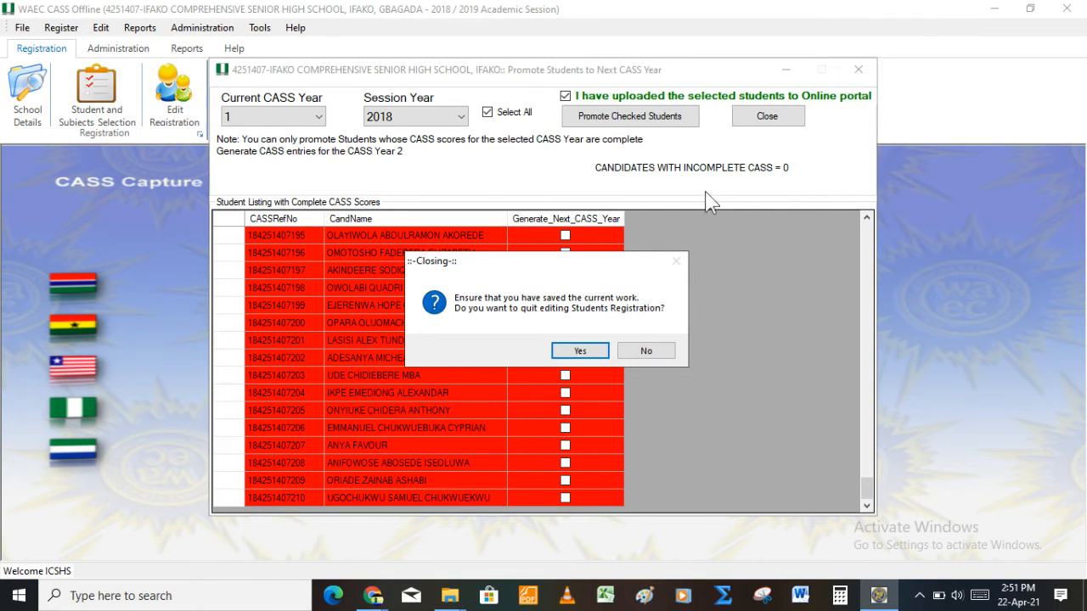
click(580, 351)
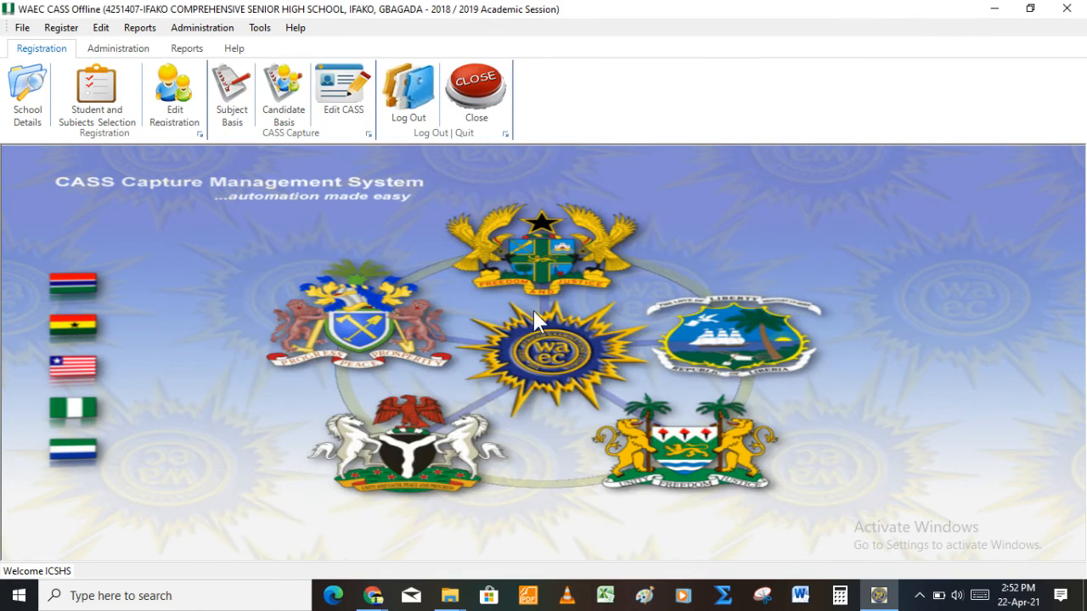
Step: In Edit CASS, list CASS Year 2 entry year 2019 and open the outstanding student's score form
click(344, 108)
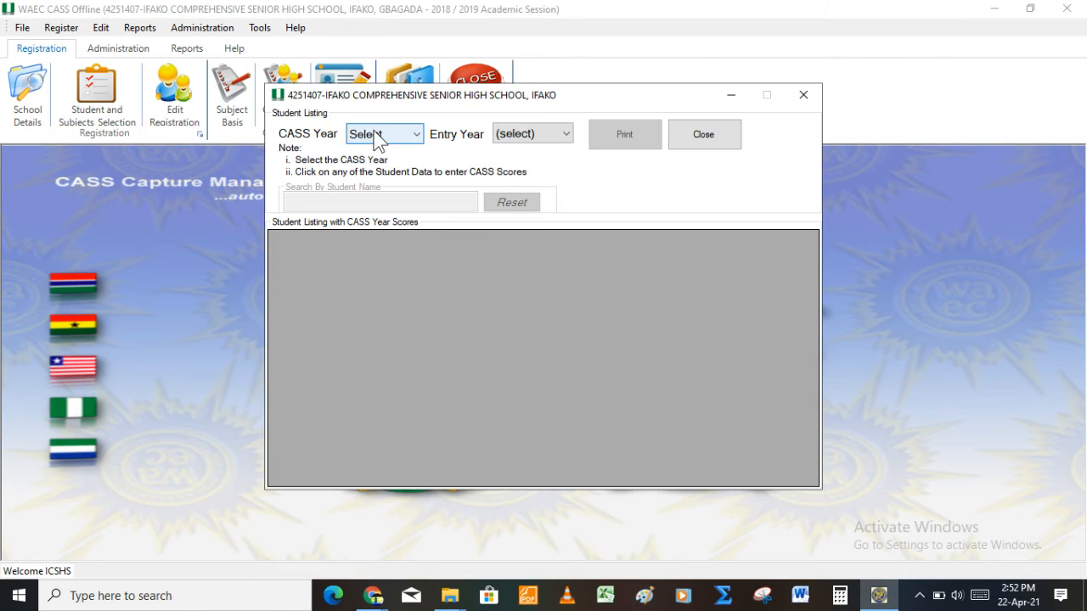
click(378, 136)
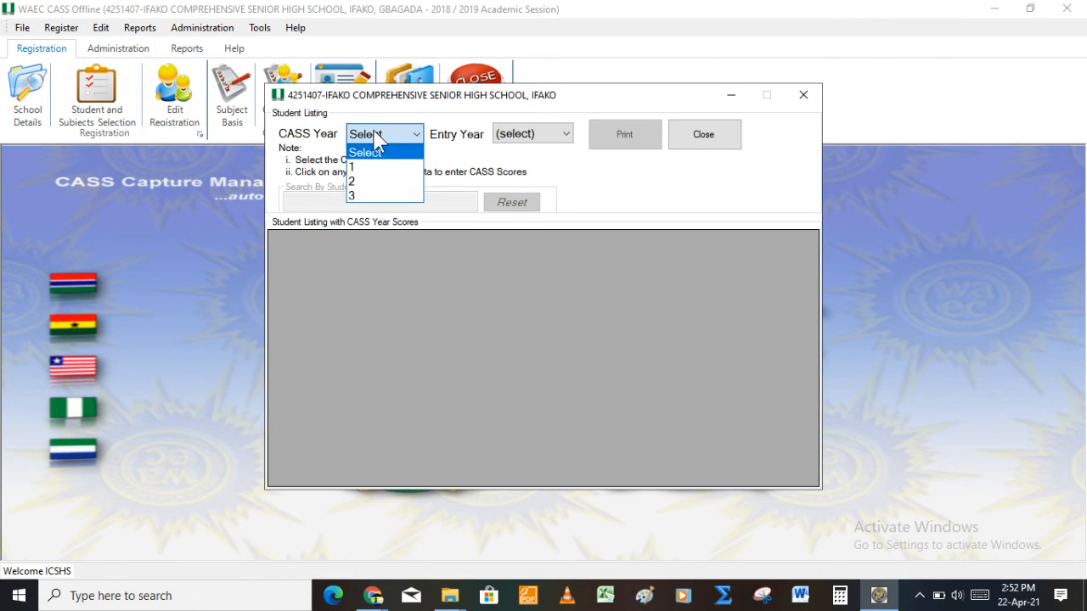
click(375, 186)
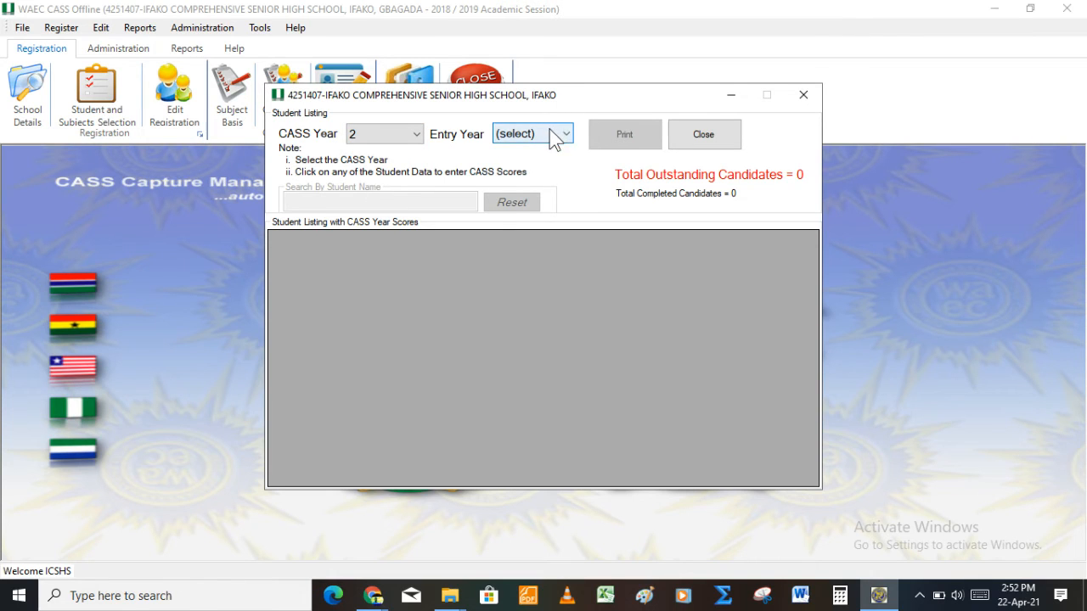
click(552, 136)
click(543, 194)
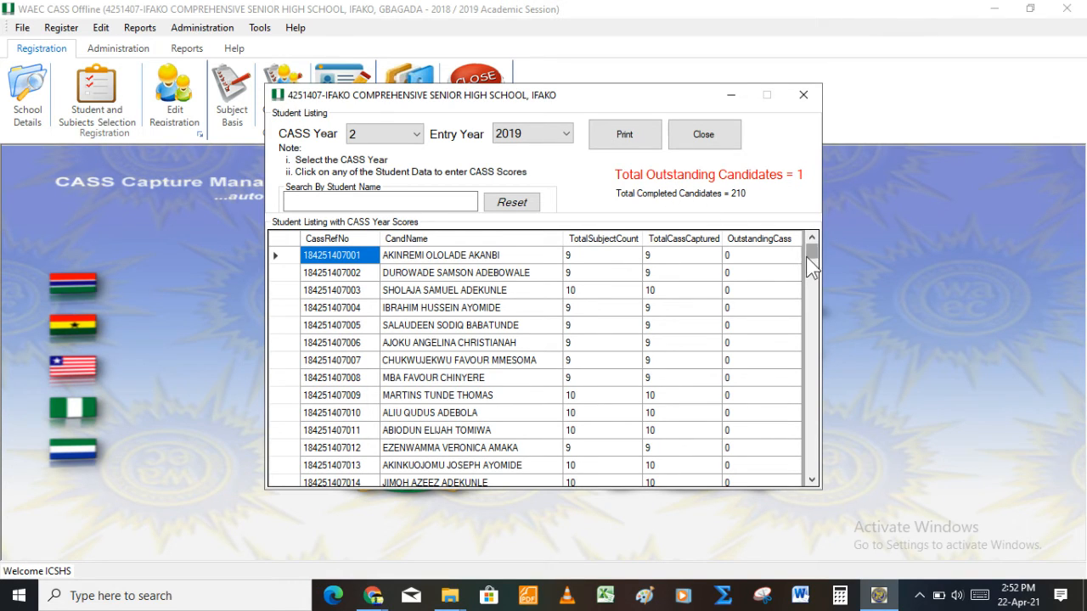
drag(808, 261, 813, 484)
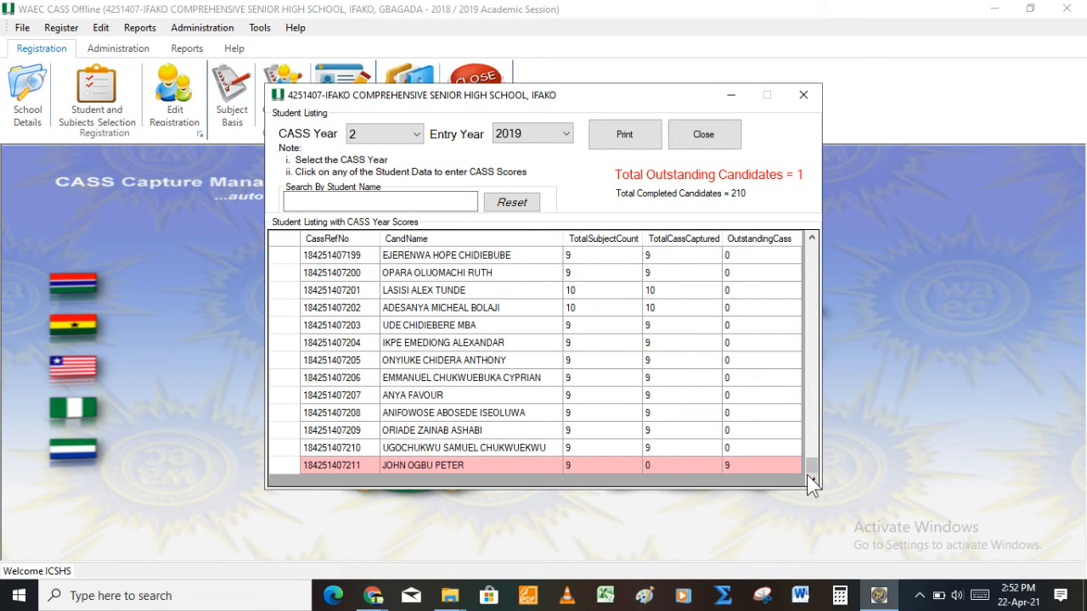
click(504, 464)
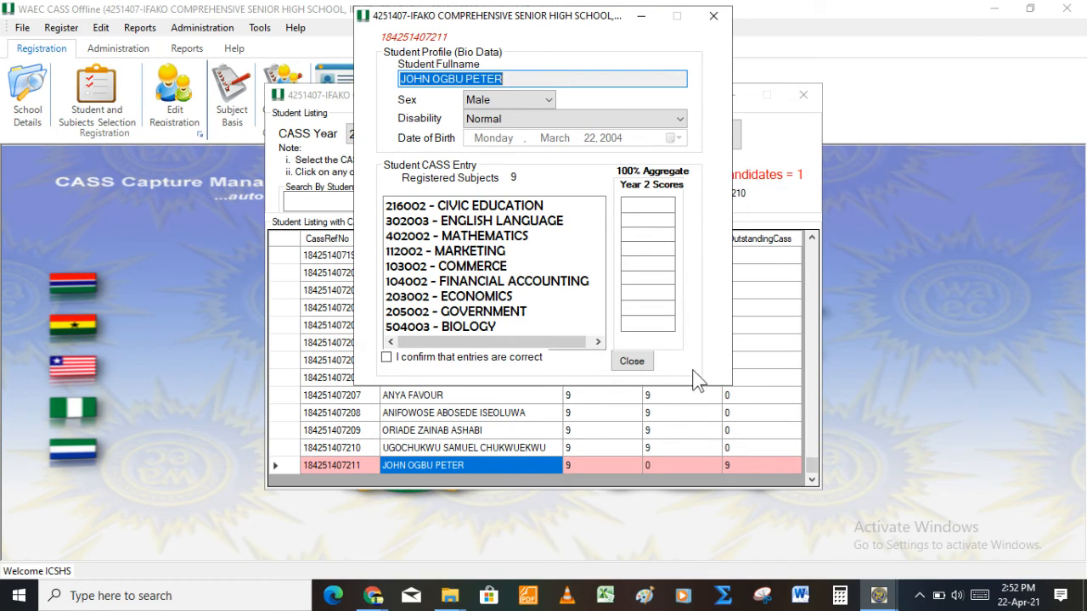
Step: Enter the first Year 2 scores: 87, 66, 58 and 5
click(651, 205)
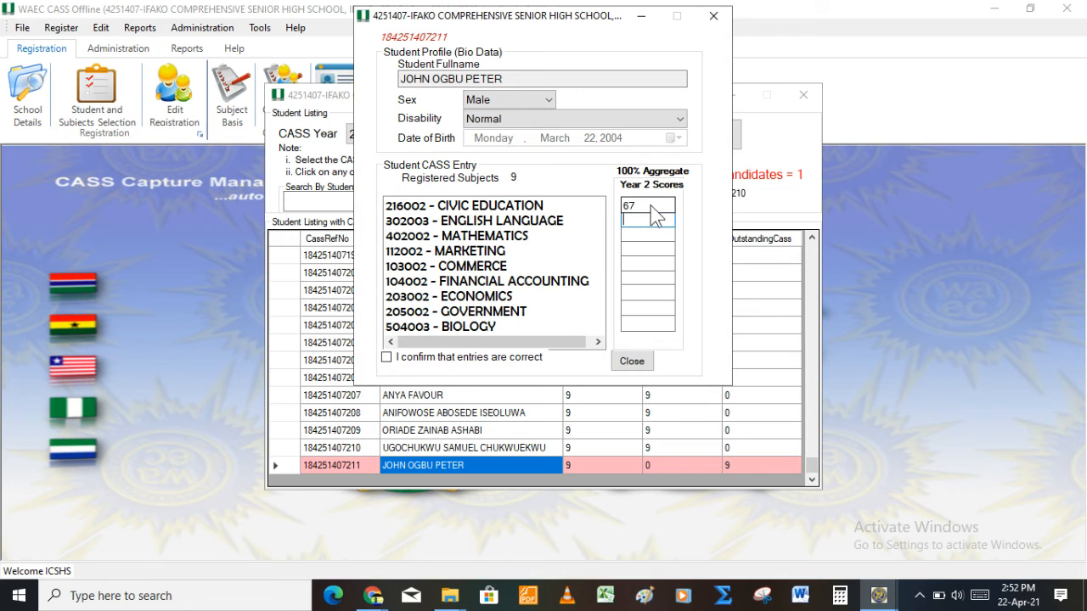
key(Tab)
text(87)
key(Tab)
text(66)
key(Tab)
text(58)
key(Tab)
text(5)
key(Tab)
Step: Fix the Financial Accounting, Economics and Government scores and enter 67 for Biology
click(636, 280)
text(0)
key(Tab)
text(5)
key(Tab)
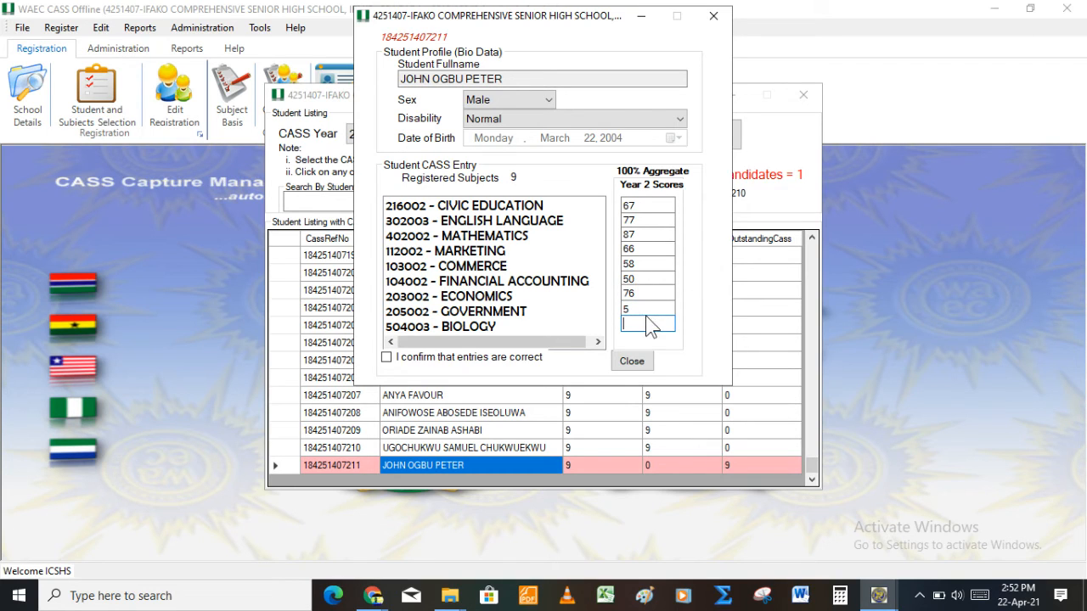
click(646, 311)
text(5)
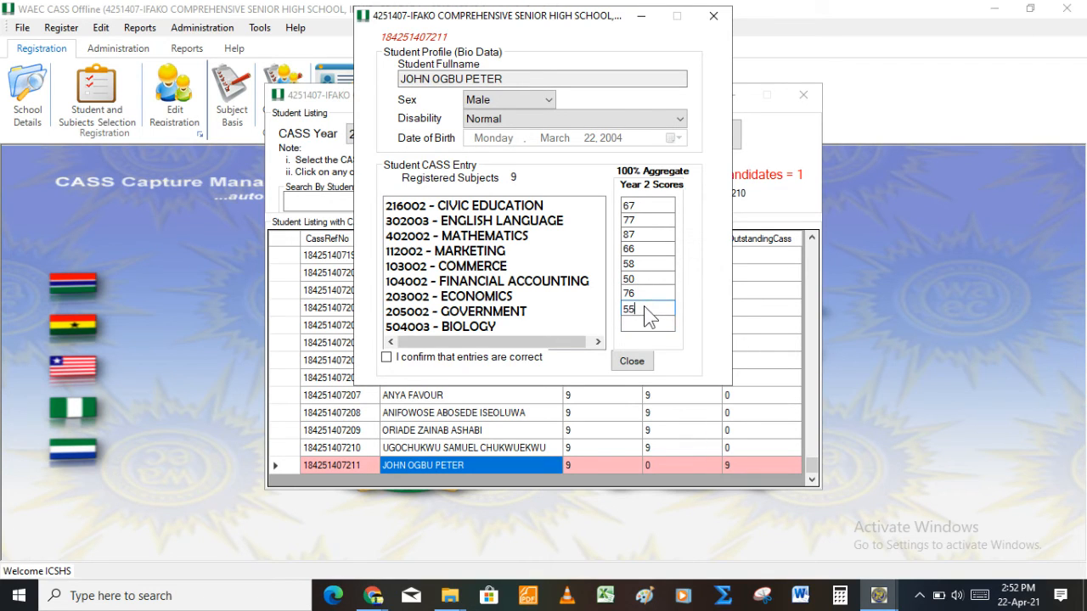
key(Tab)
text(67)
Step: Confirm the entries are correct, submit the Year 2 scores, and close the score listing
click(387, 358)
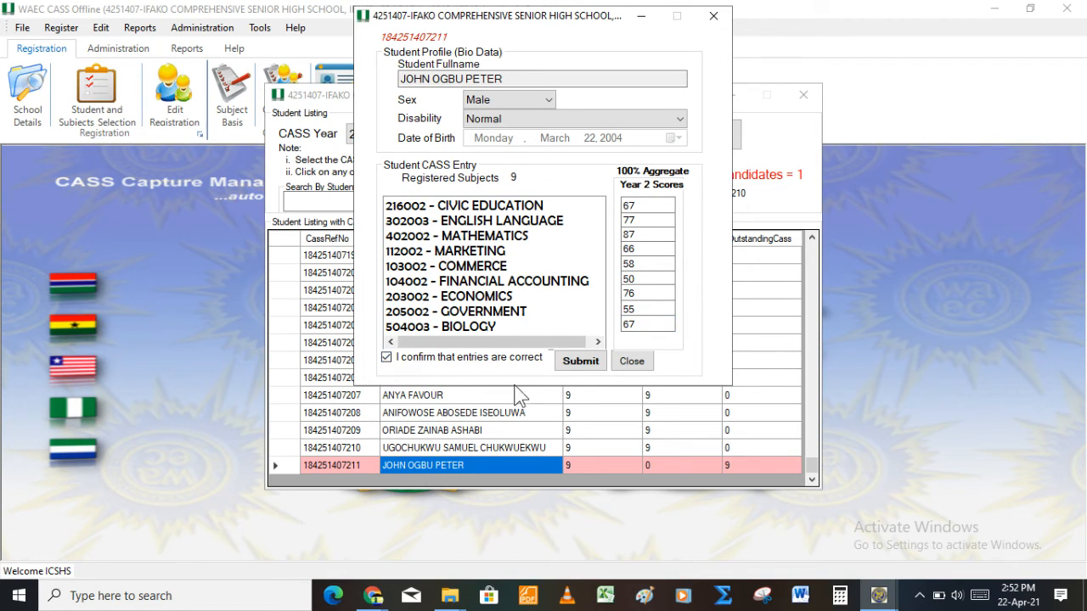
click(590, 370)
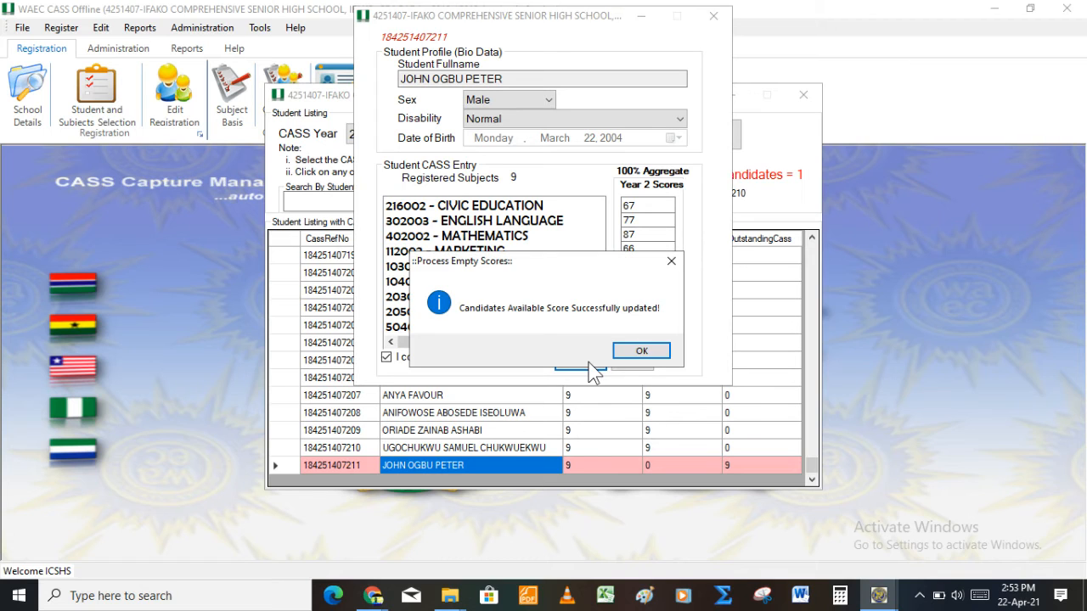
key(Return)
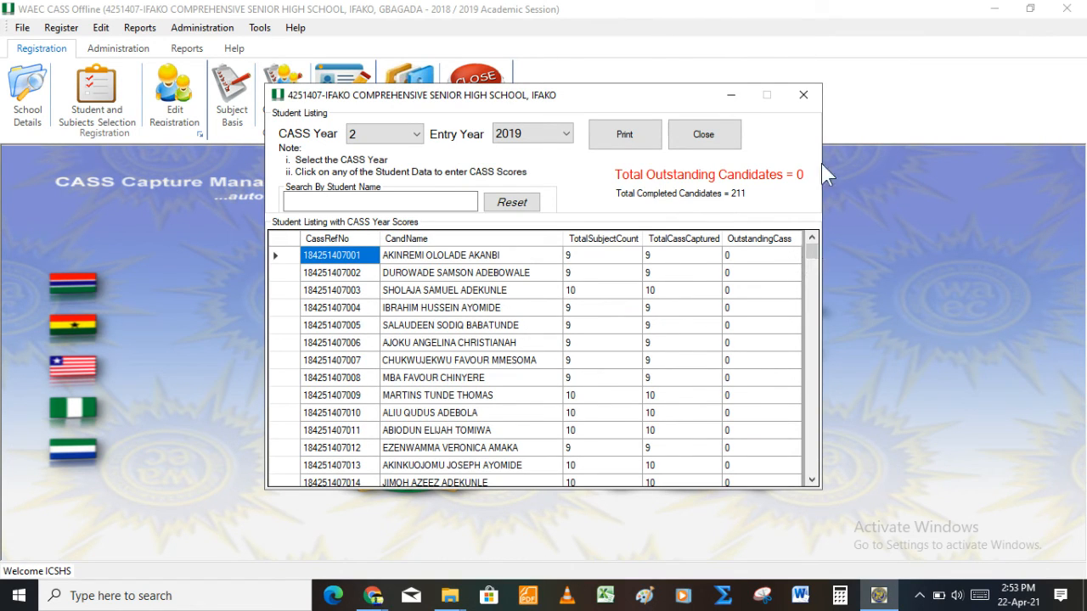
click(802, 94)
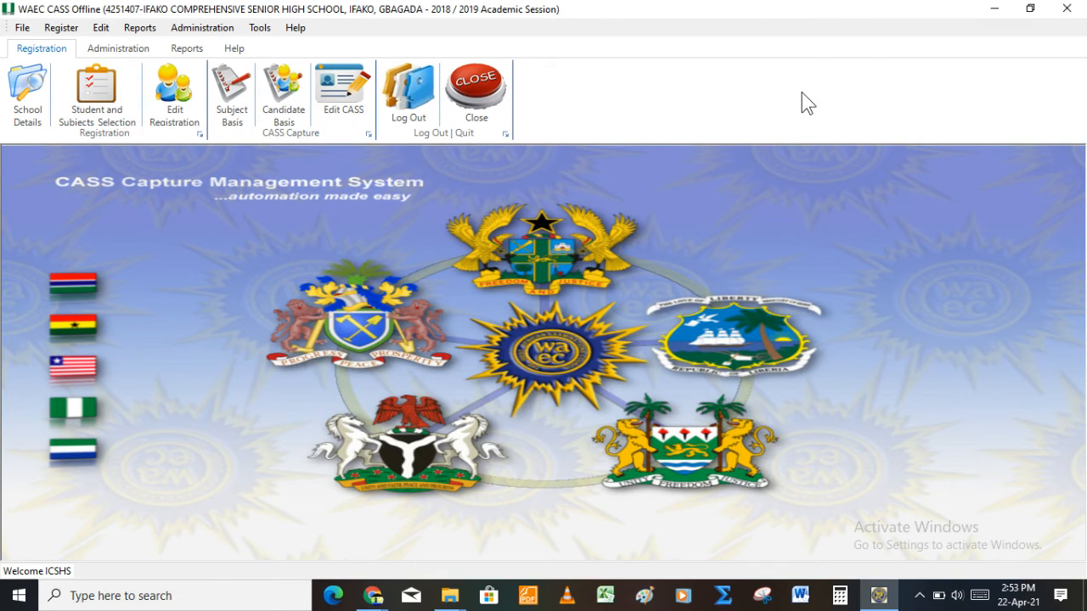
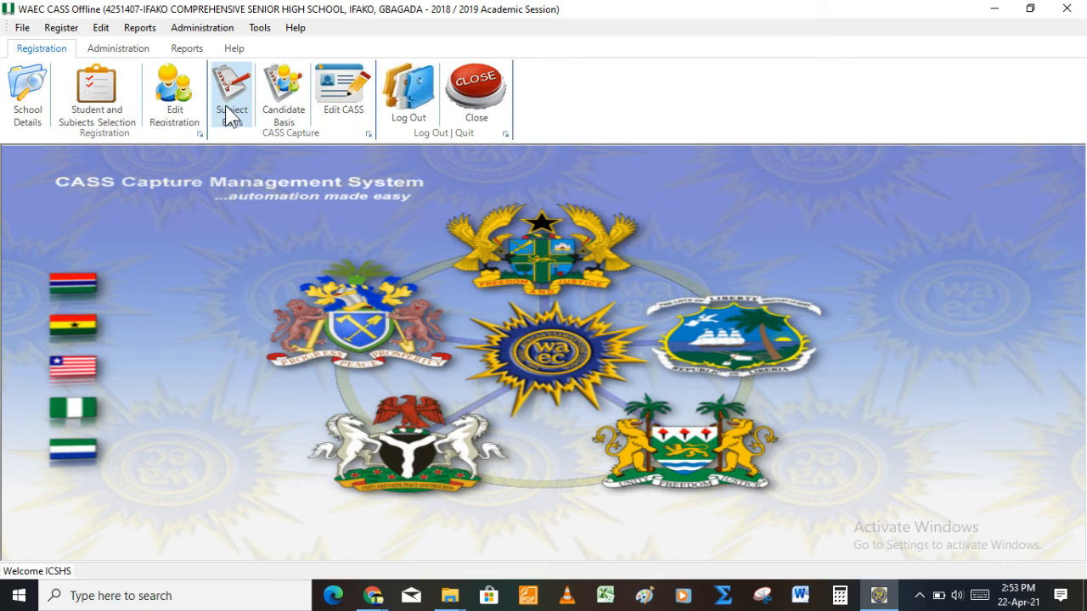
Step: Start the Upload CASS Details to Online System task, past the internet connection notice
click(197, 27)
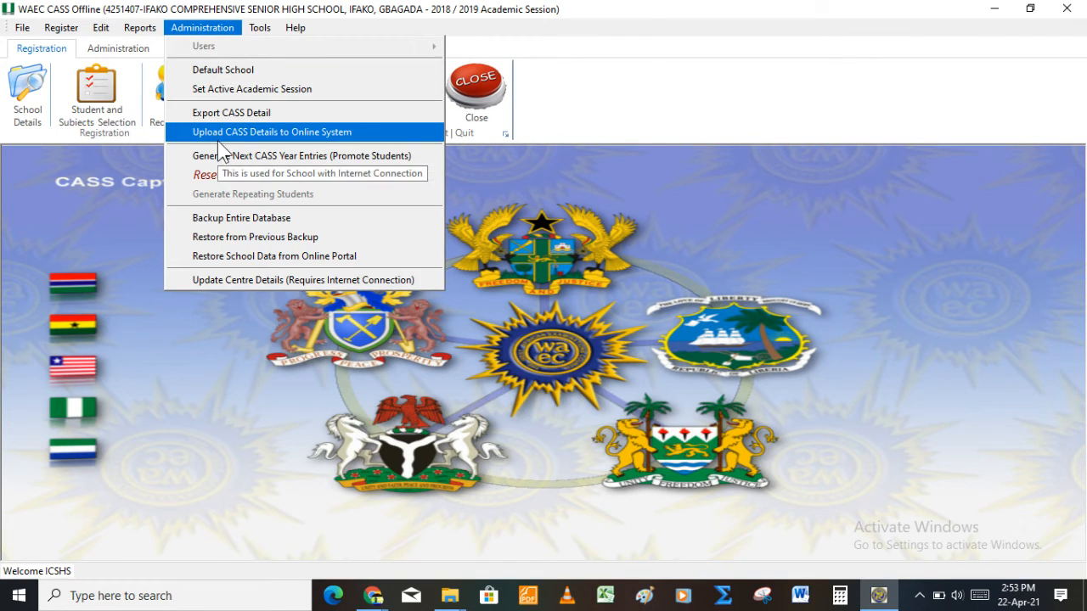
click(266, 135)
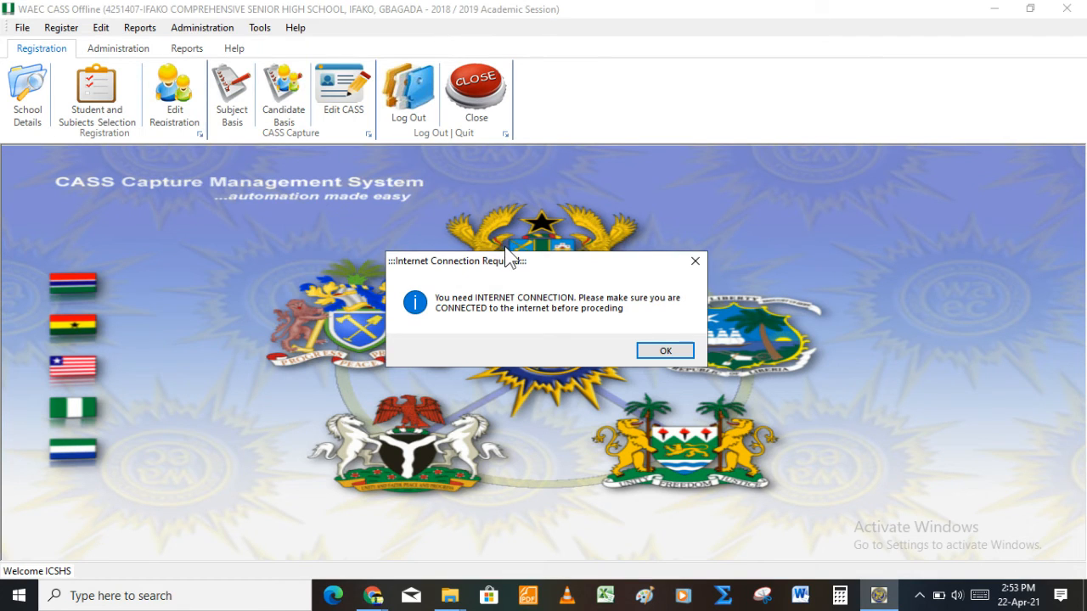
key(Return)
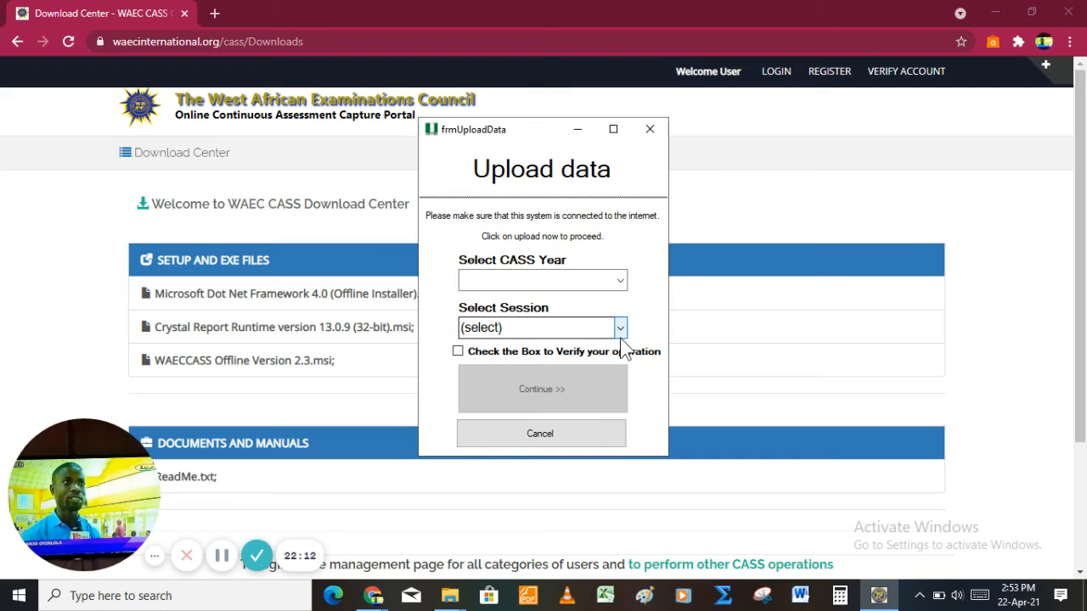
Step: Choose CASS Year 2 and session 2019, verify, and continue to the upload login
click(621, 282)
click(582, 316)
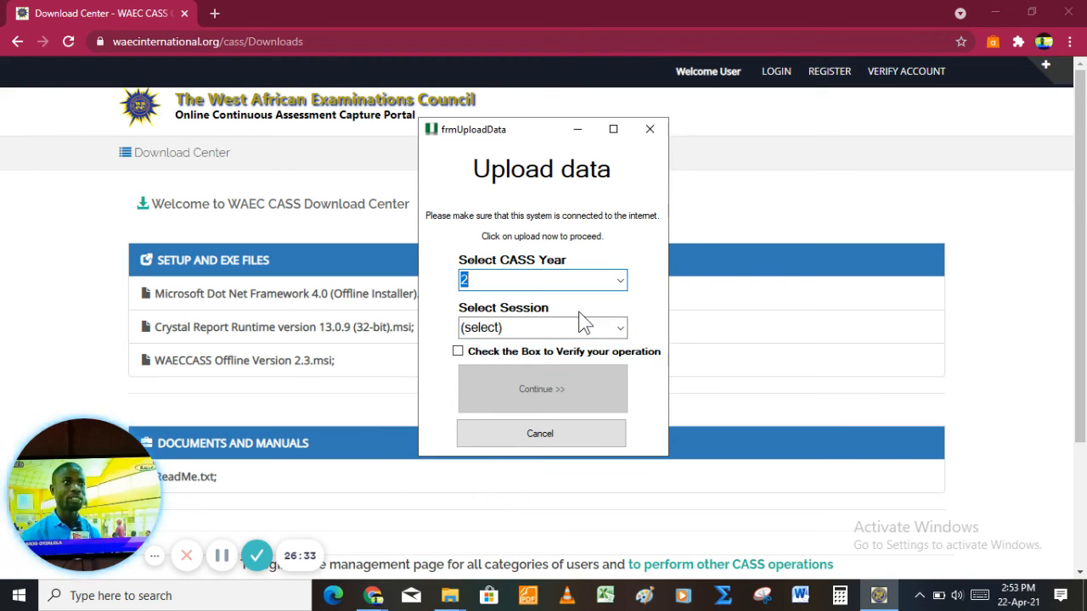
click(621, 328)
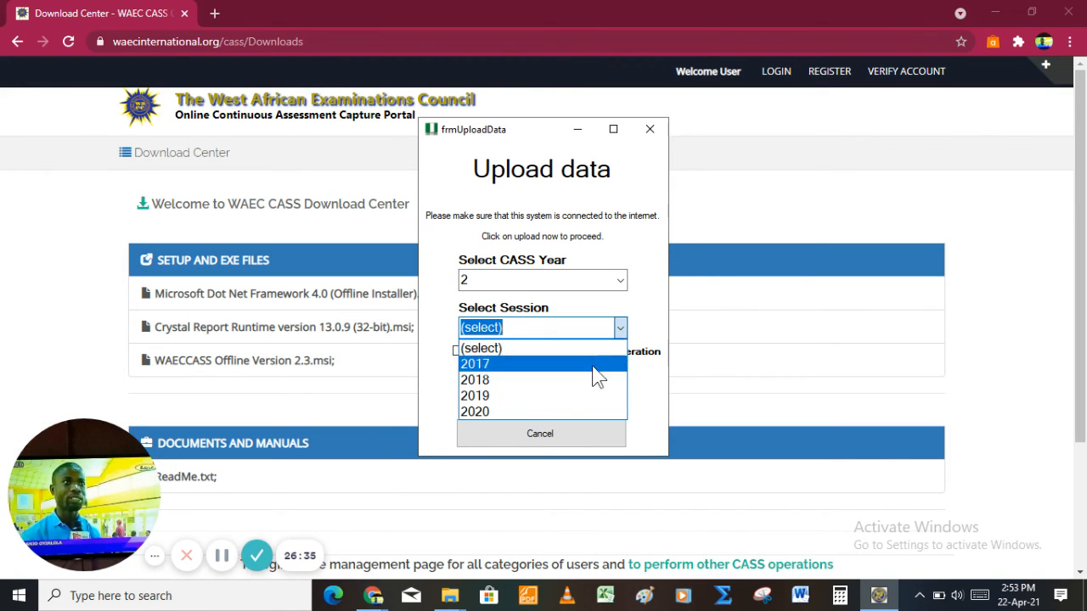
click(551, 397)
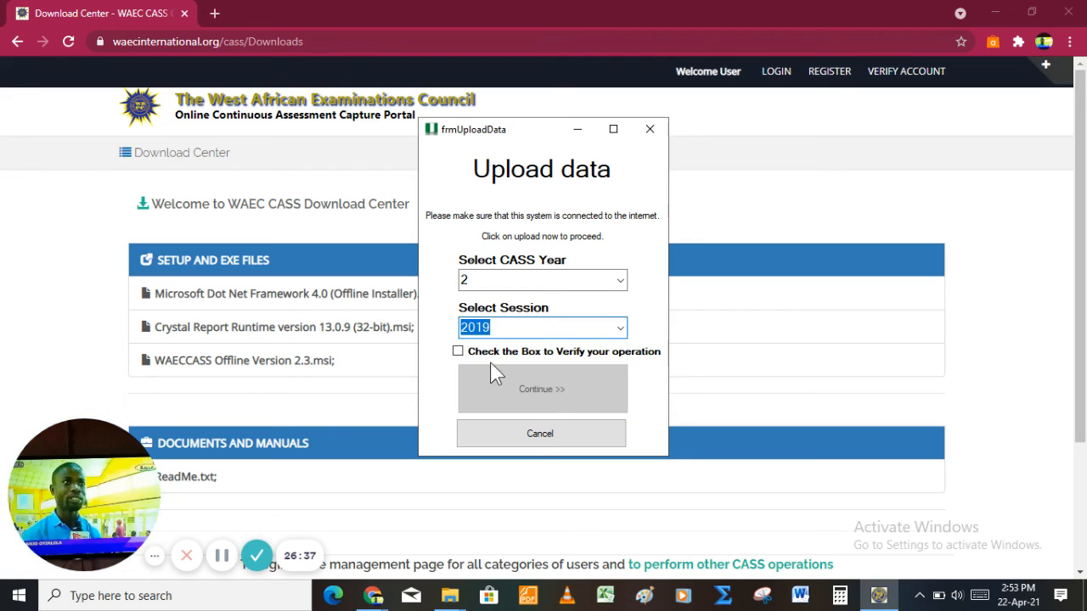
click(467, 355)
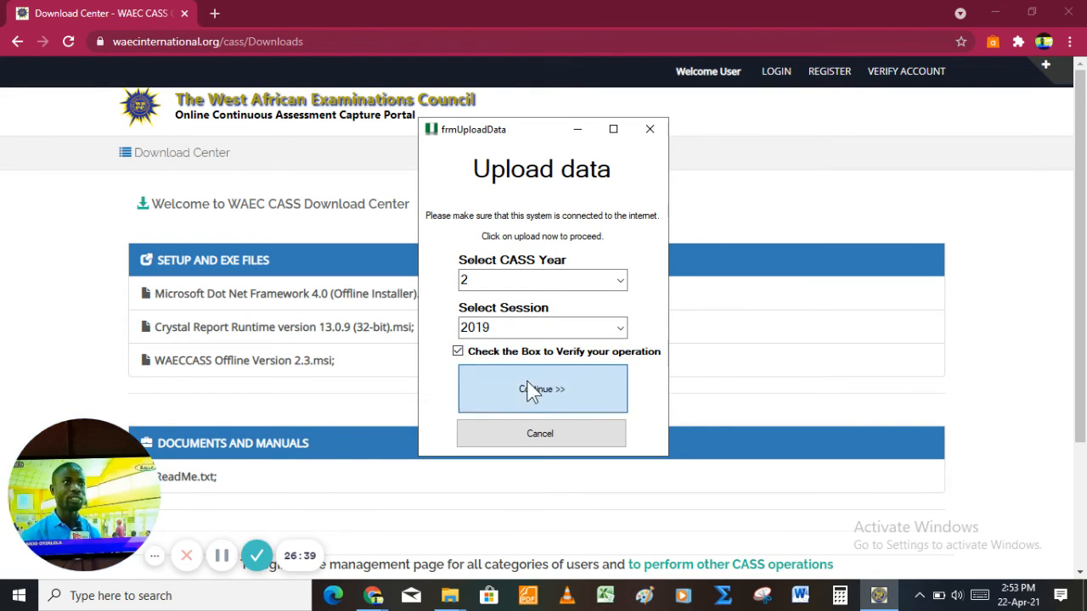
click(531, 390)
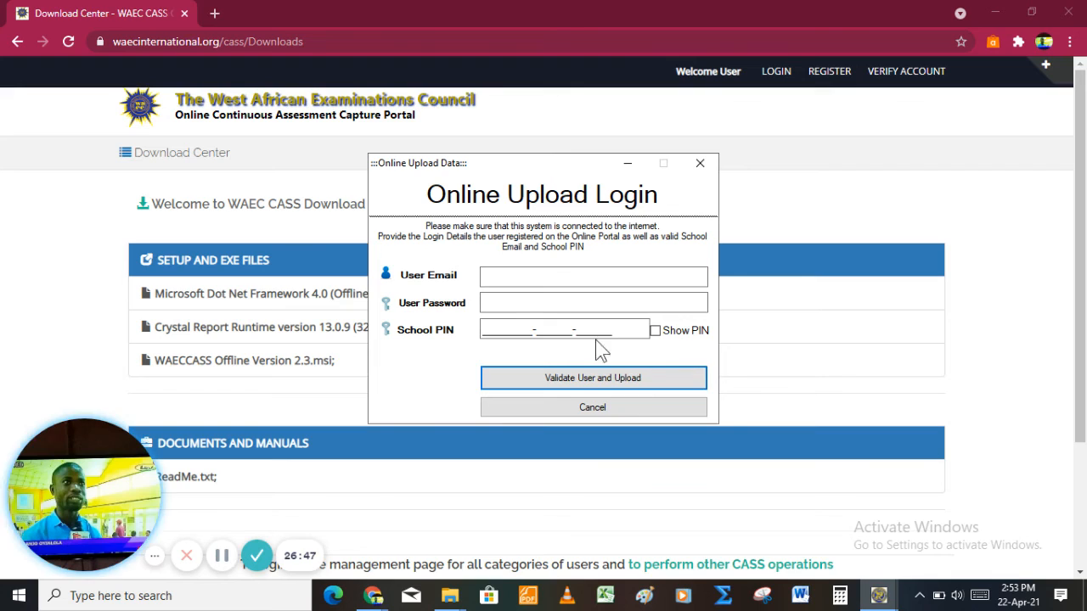
click(595, 303)
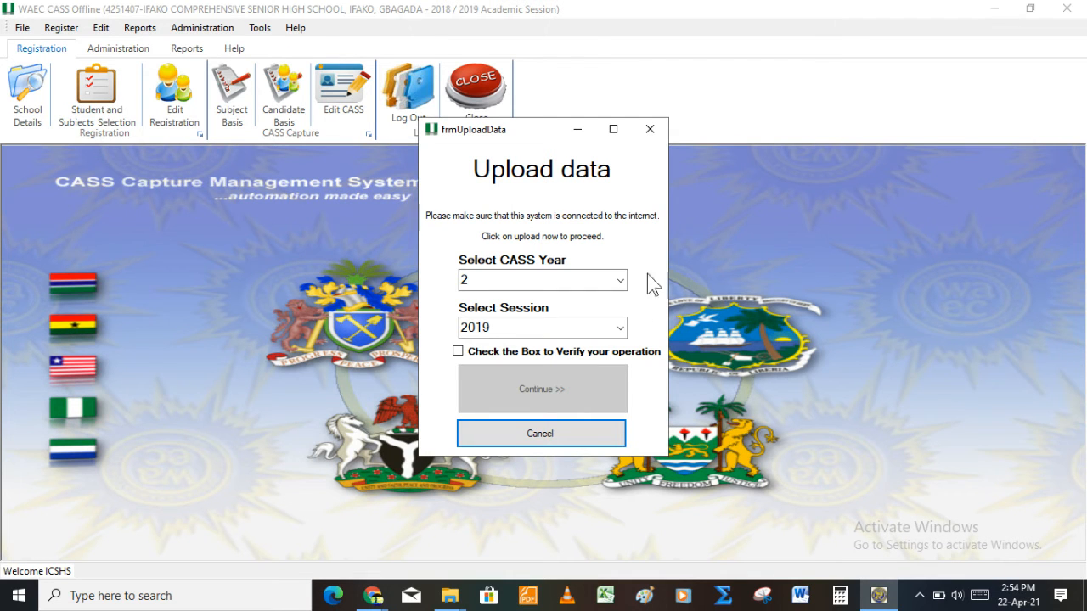
Step: Cancel the upload, list the CASS Year 1, session 2018 student registrations, then close the list
click(572, 433)
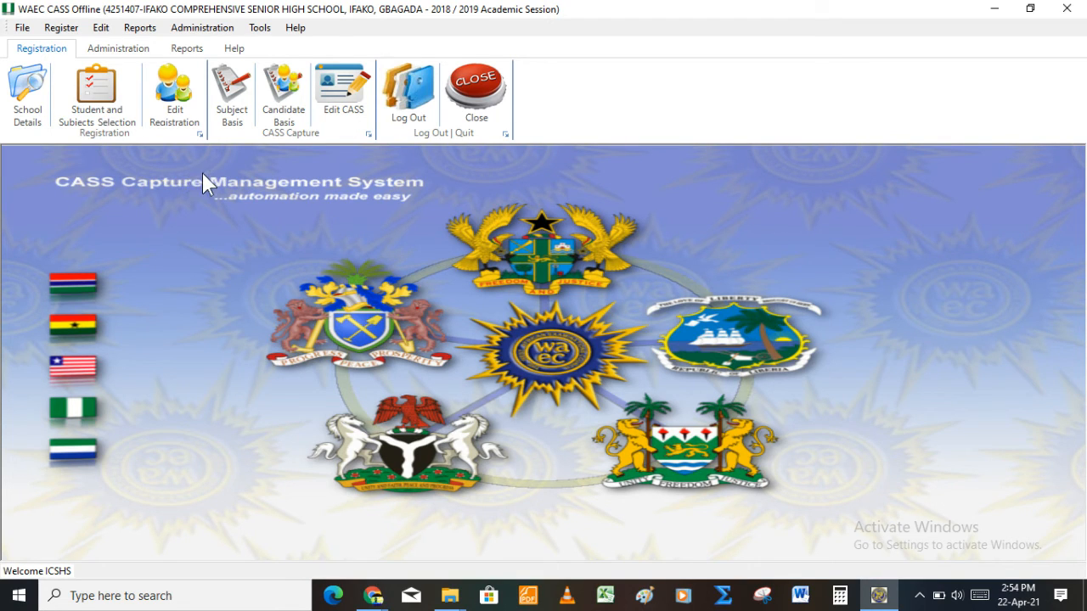
click(170, 104)
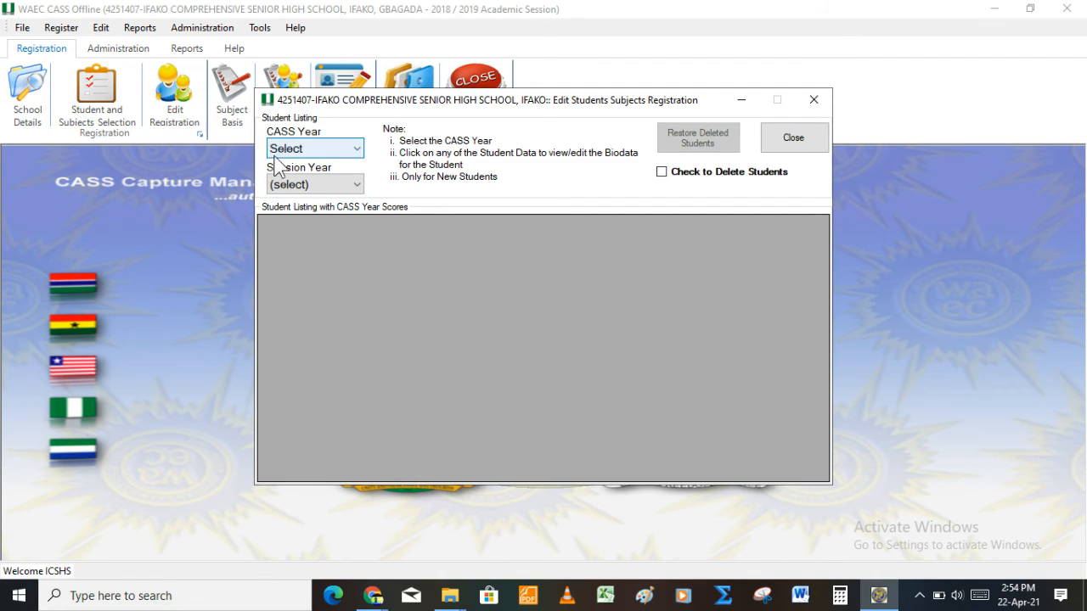
click(302, 151)
click(303, 180)
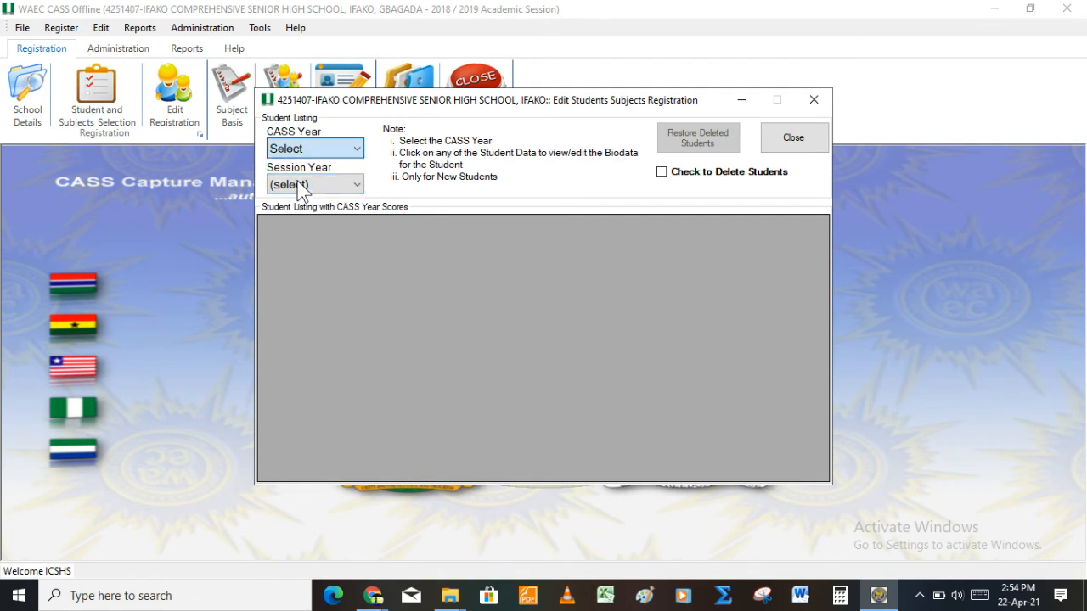
click(329, 189)
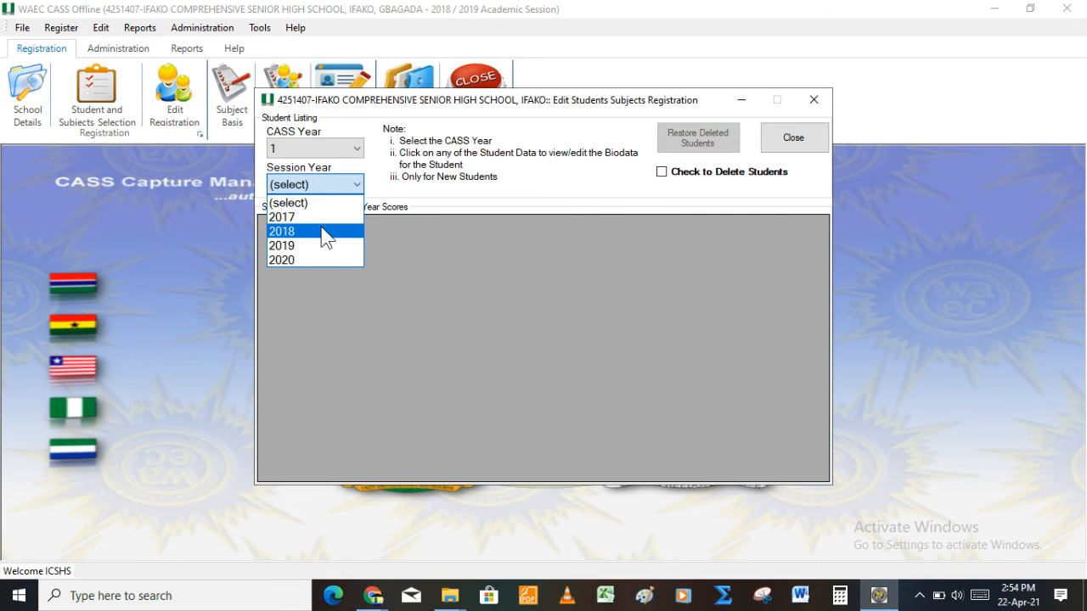
click(324, 234)
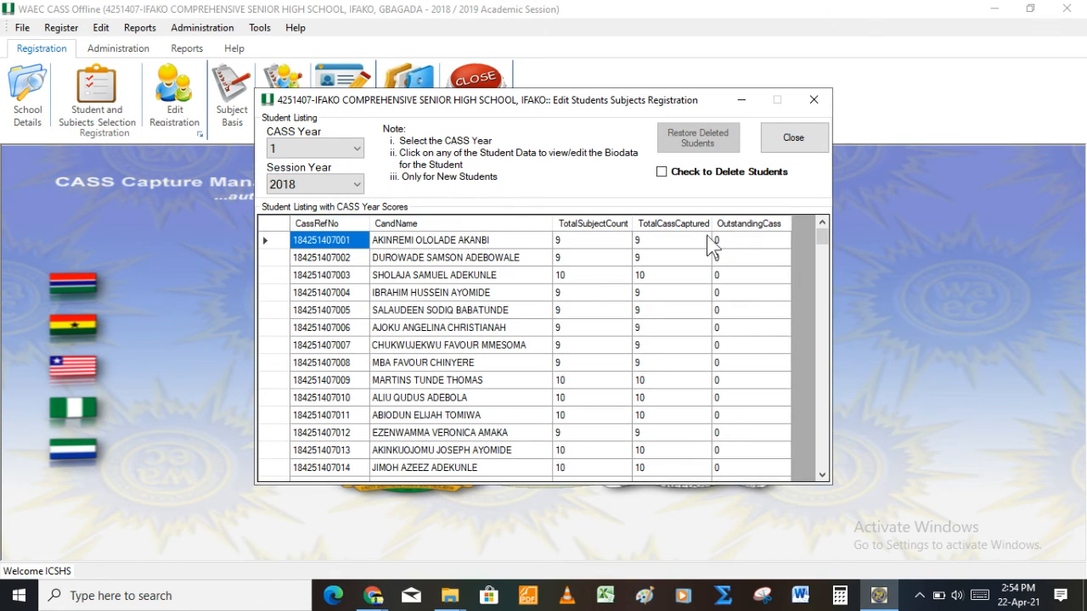
drag(823, 235, 828, 137)
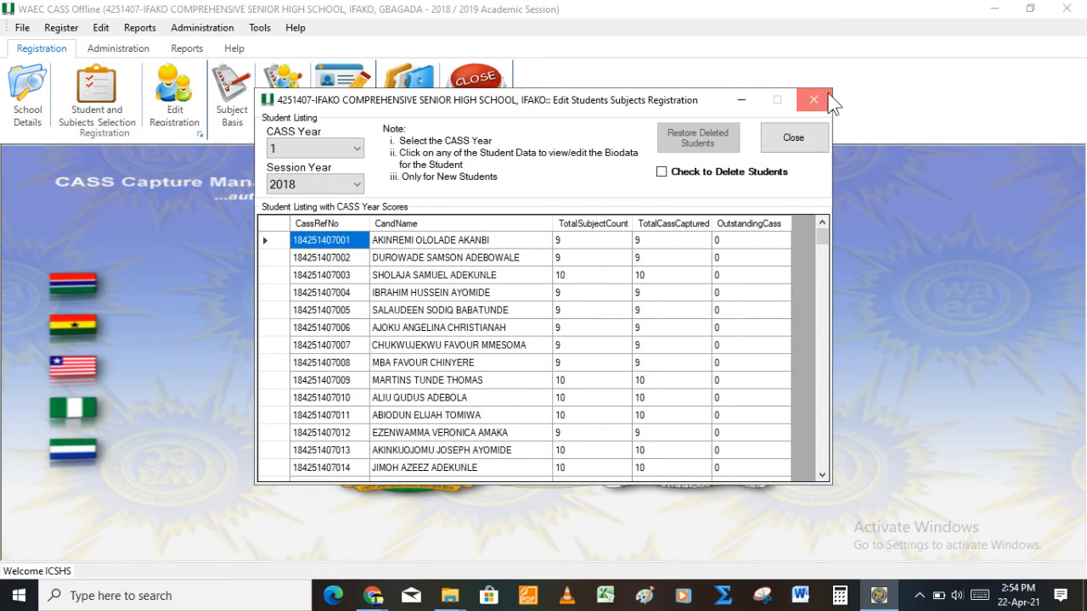
click(814, 99)
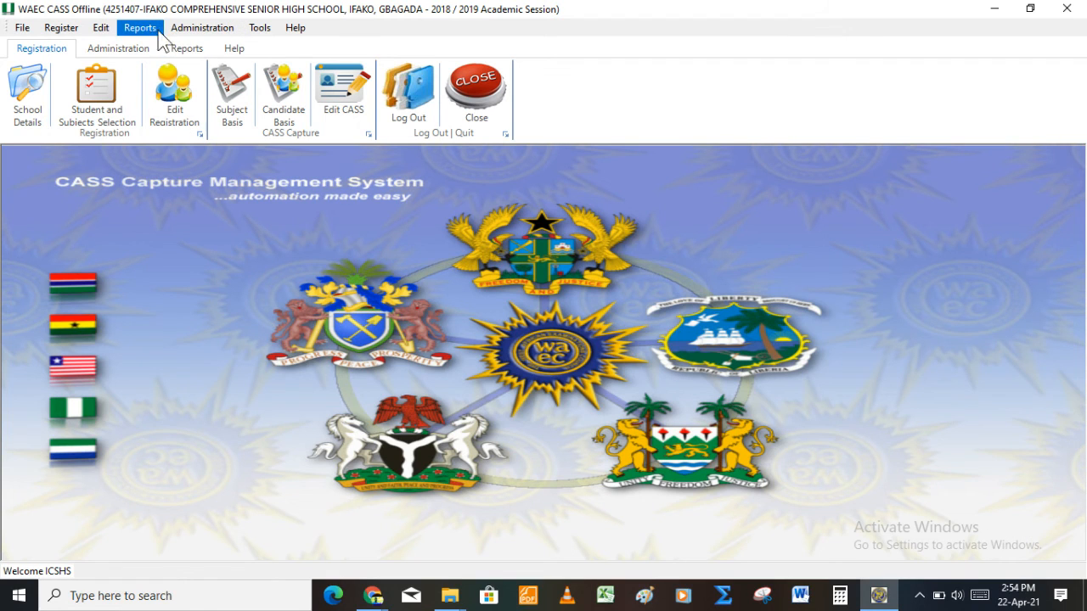
Step: Generate the CASS Listing report for CASS Year 1, entry year 2018 from Print Report
click(180, 50)
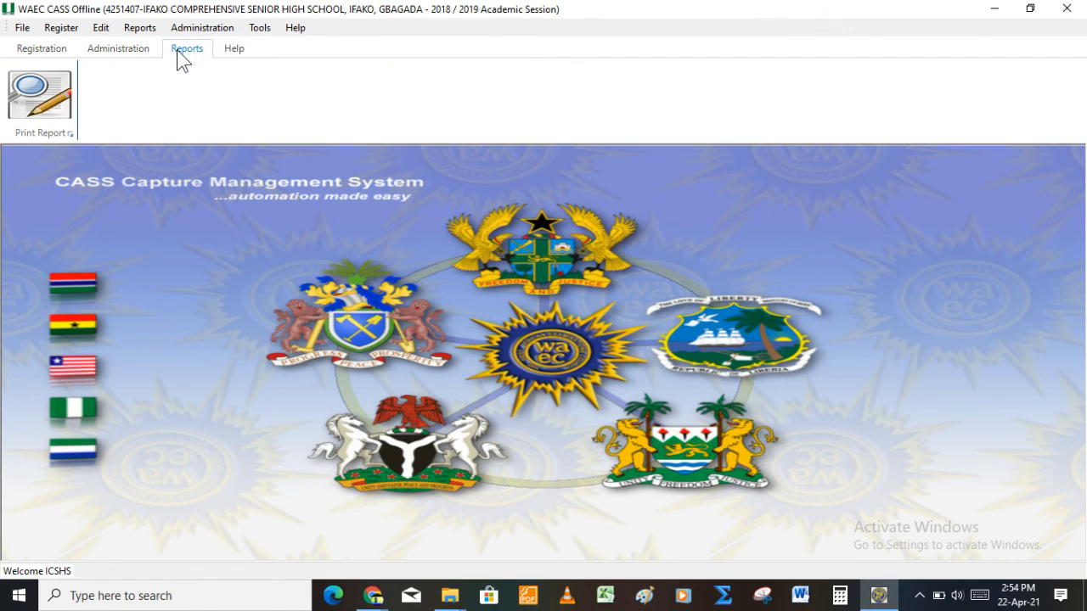
click(29, 102)
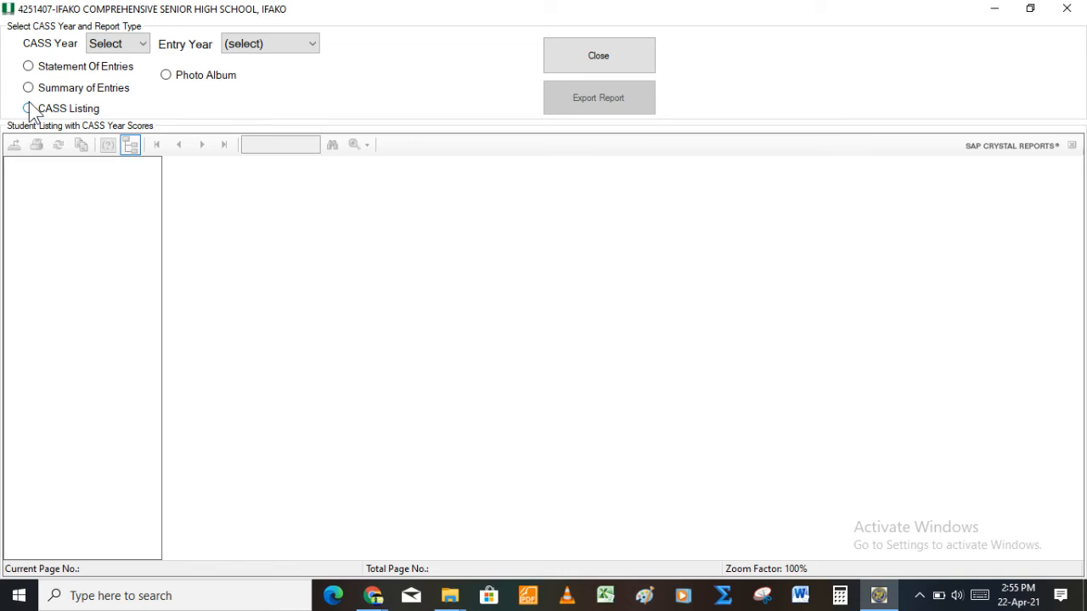
click(136, 45)
click(128, 75)
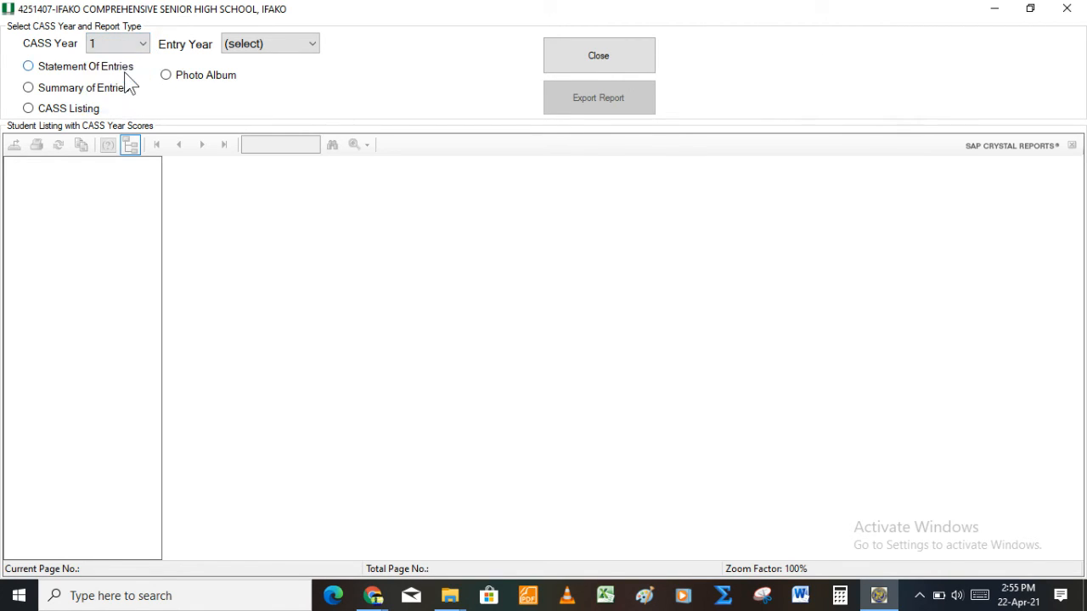
click(254, 46)
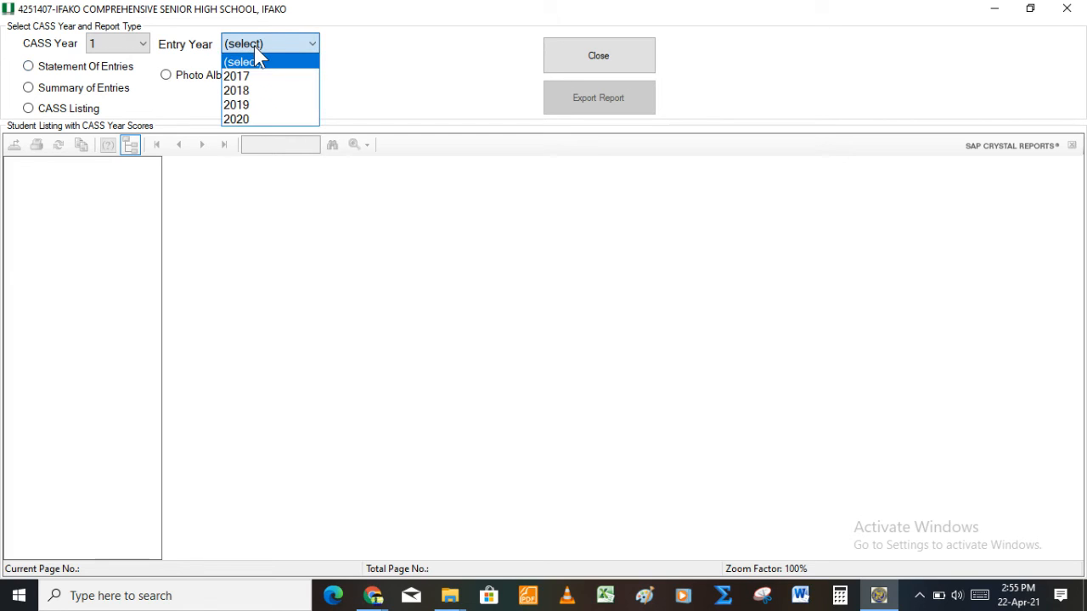
click(262, 93)
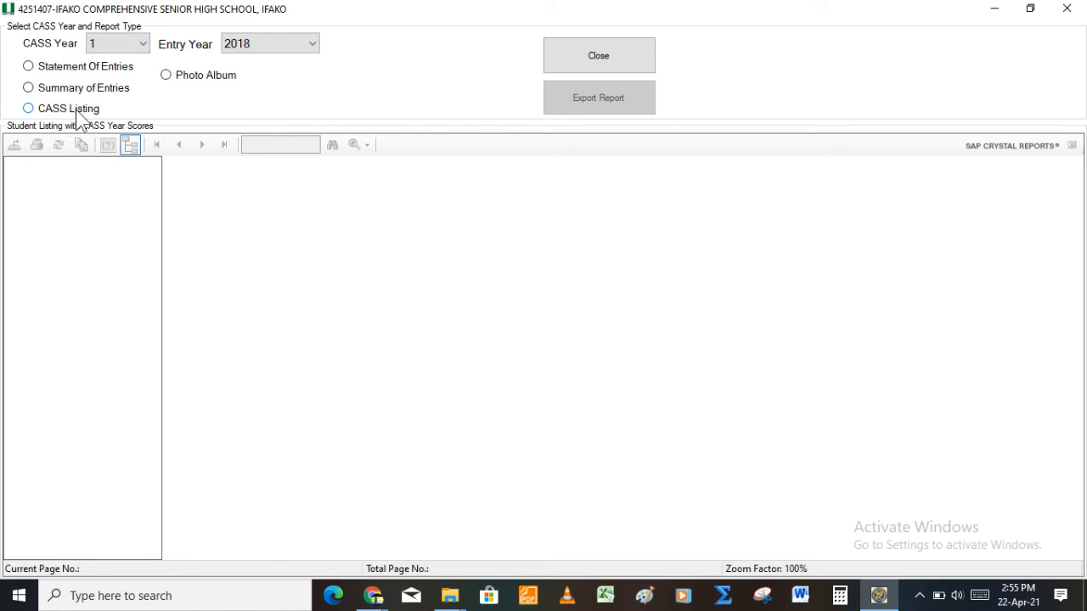
click(28, 109)
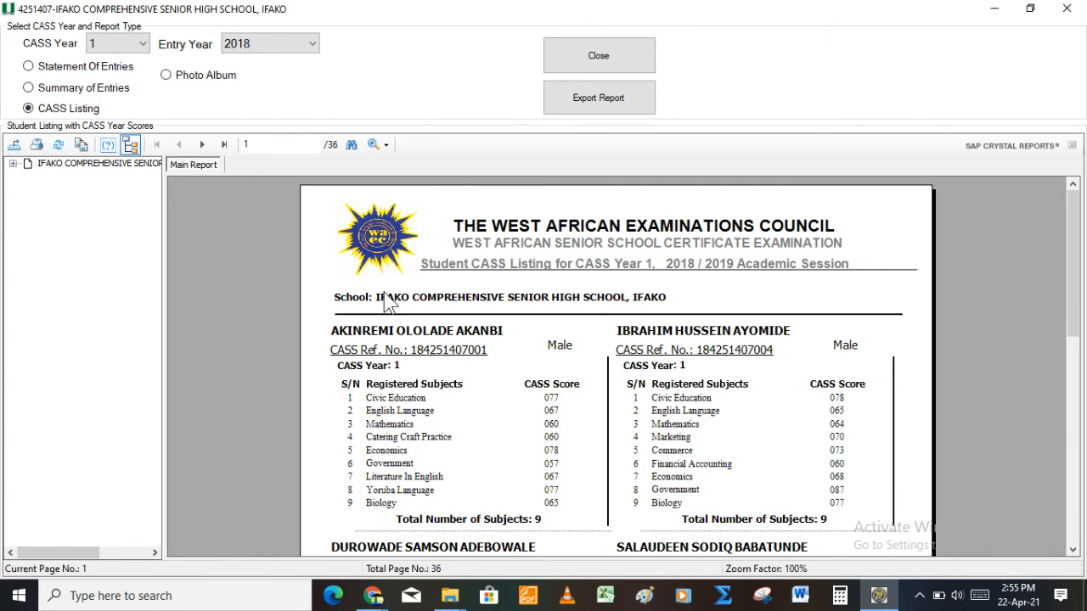
Step: Try Statement Of Entries, dismiss the SS 1 message, and return to CASS Listing
key(Down)
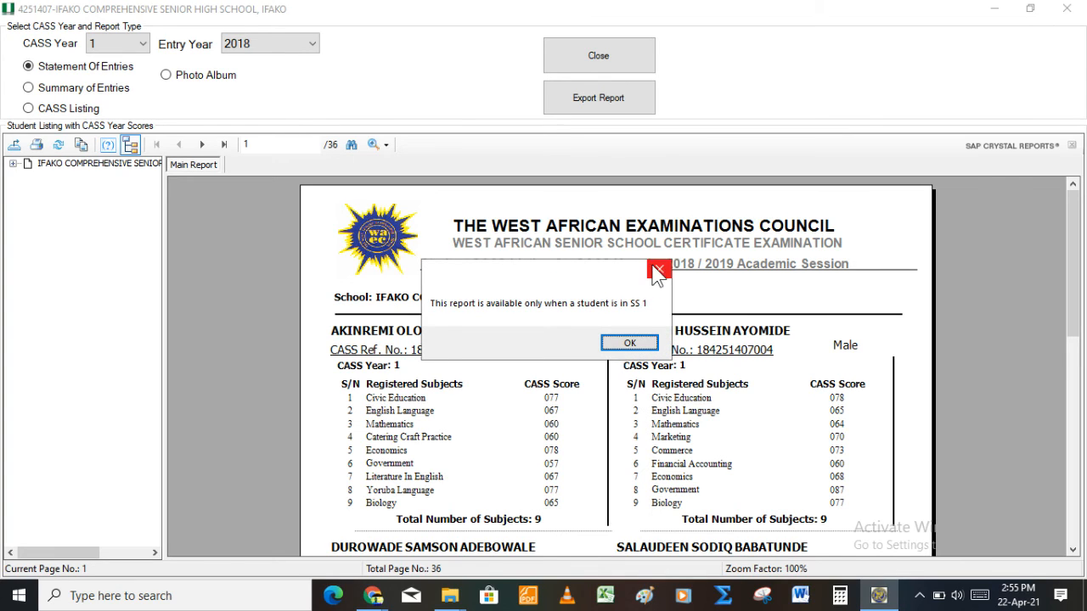
click(658, 271)
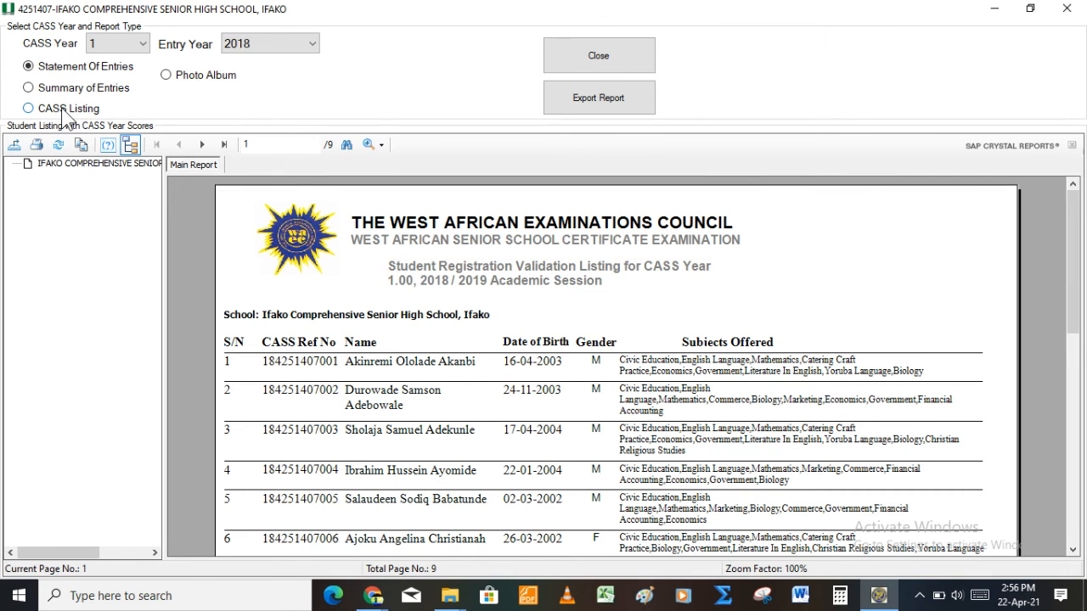
click(64, 111)
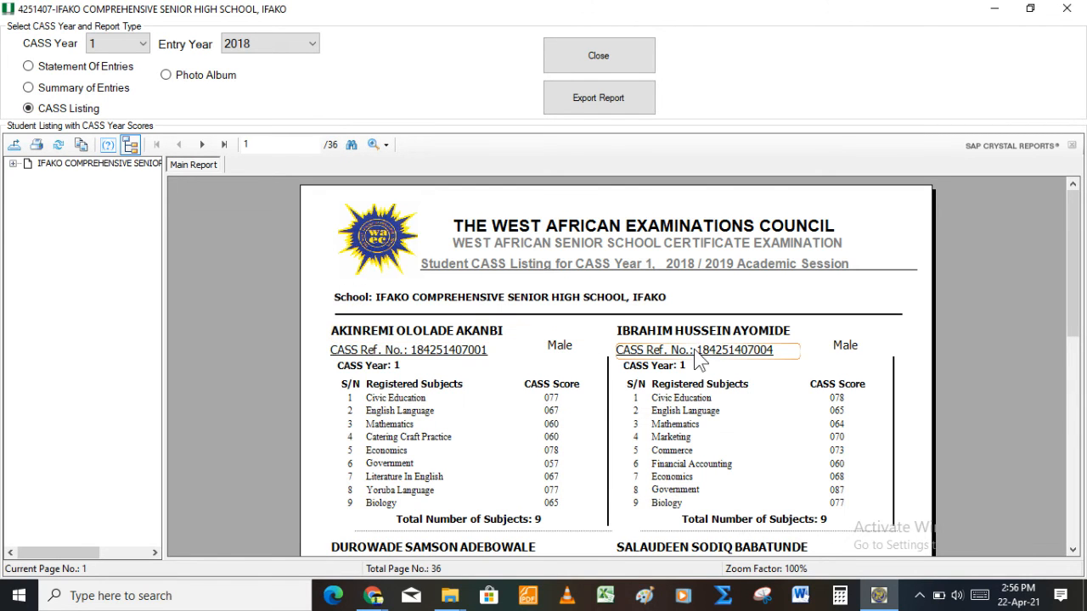
Step: Scroll the report, then jump to page 36 showing the 211-student total
click(902, 314)
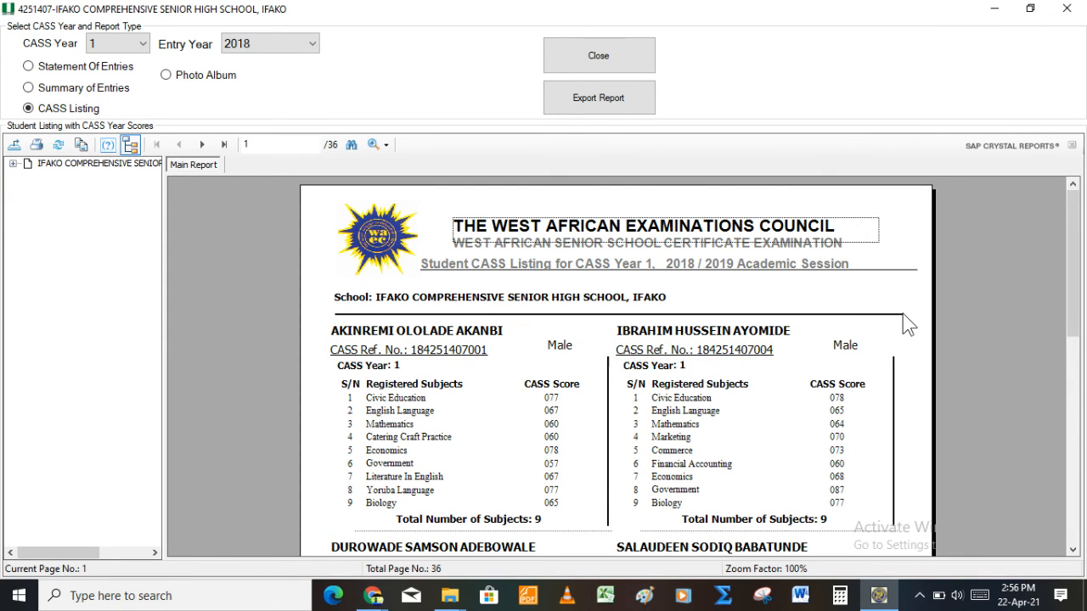
scroll(903, 313, down, 5)
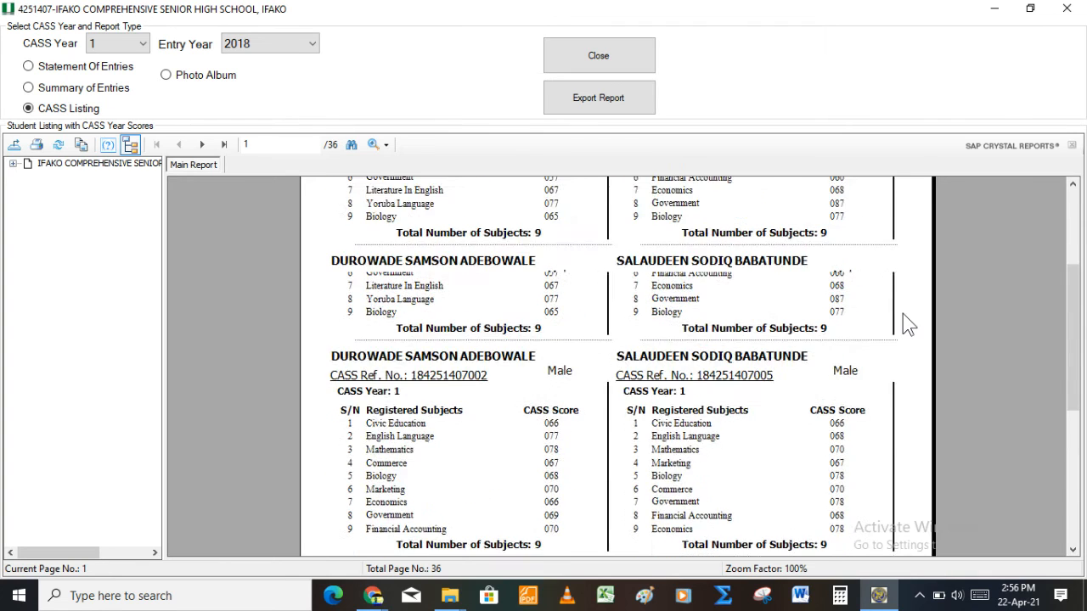
scroll(902, 314, up, 3)
scroll(903, 314, down, 1)
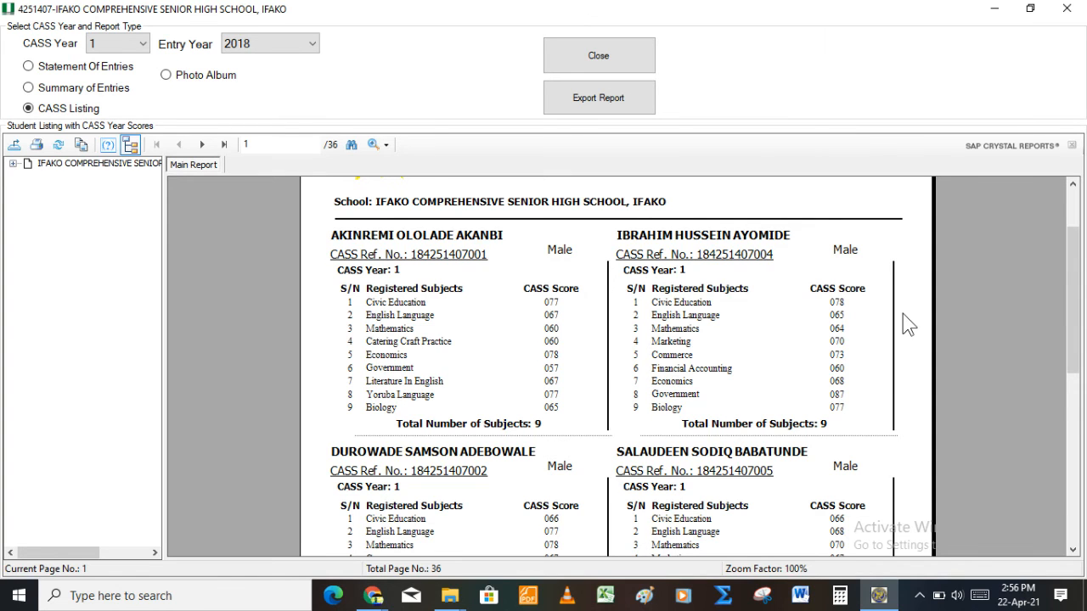
scroll(903, 313, down, 2)
scroll(902, 313, down, 7)
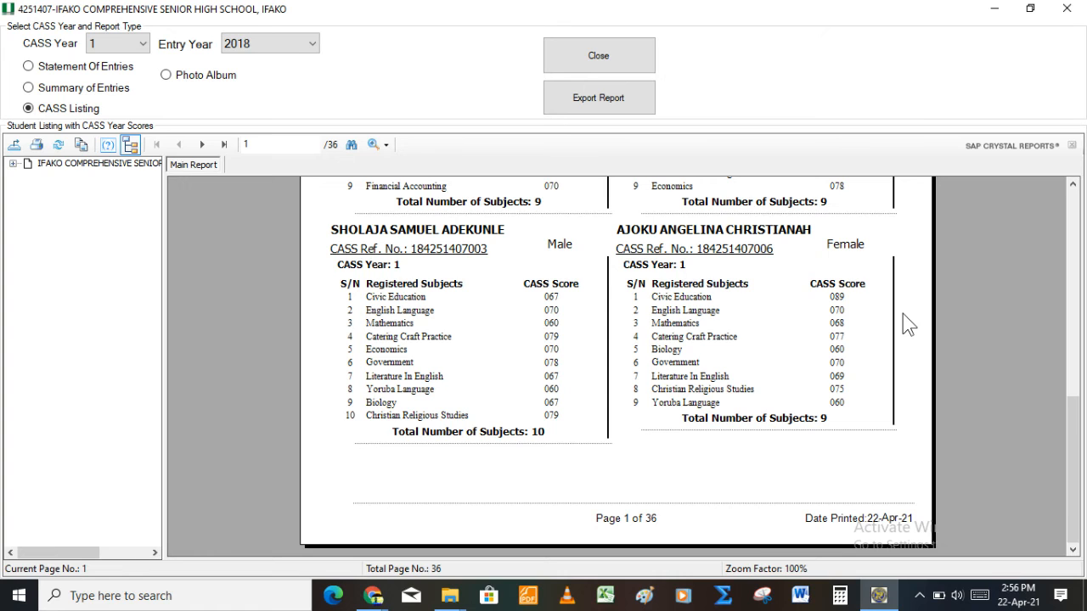
scroll(903, 314, up, 9)
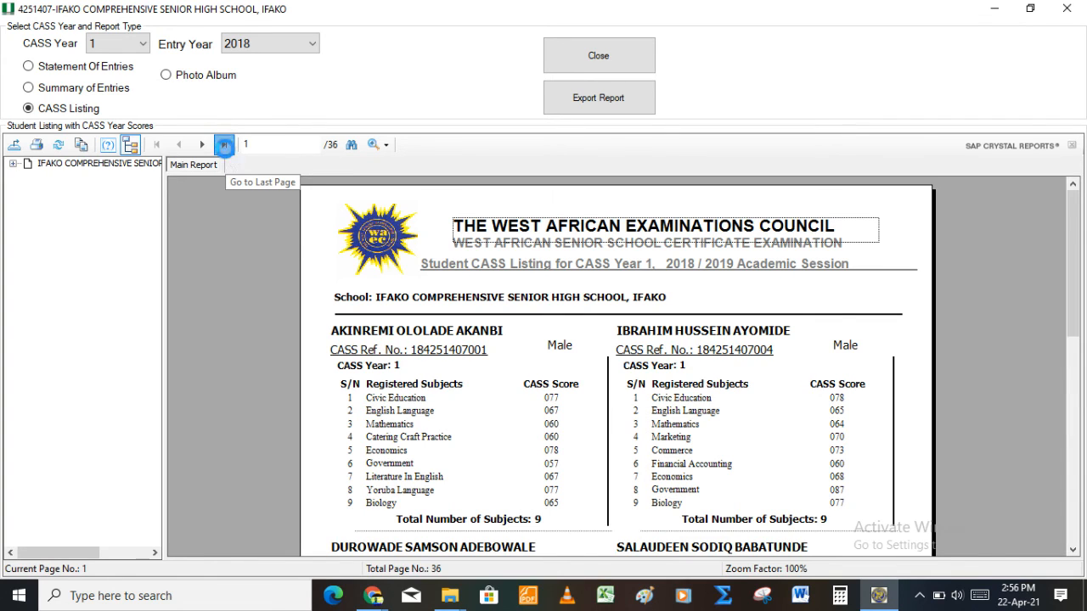
click(224, 145)
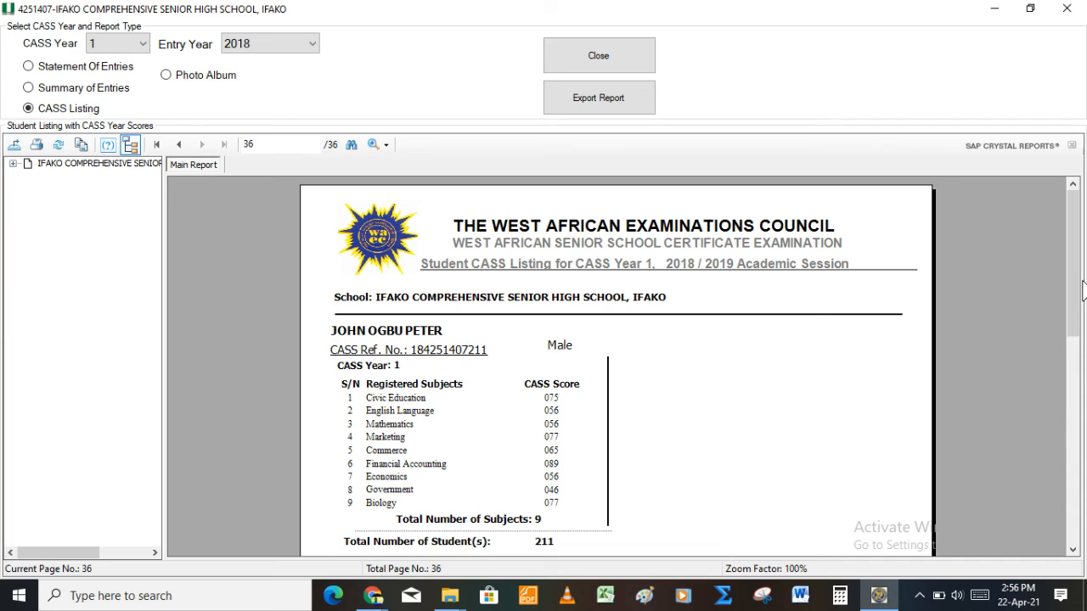
drag(1071, 335, 1066, 552)
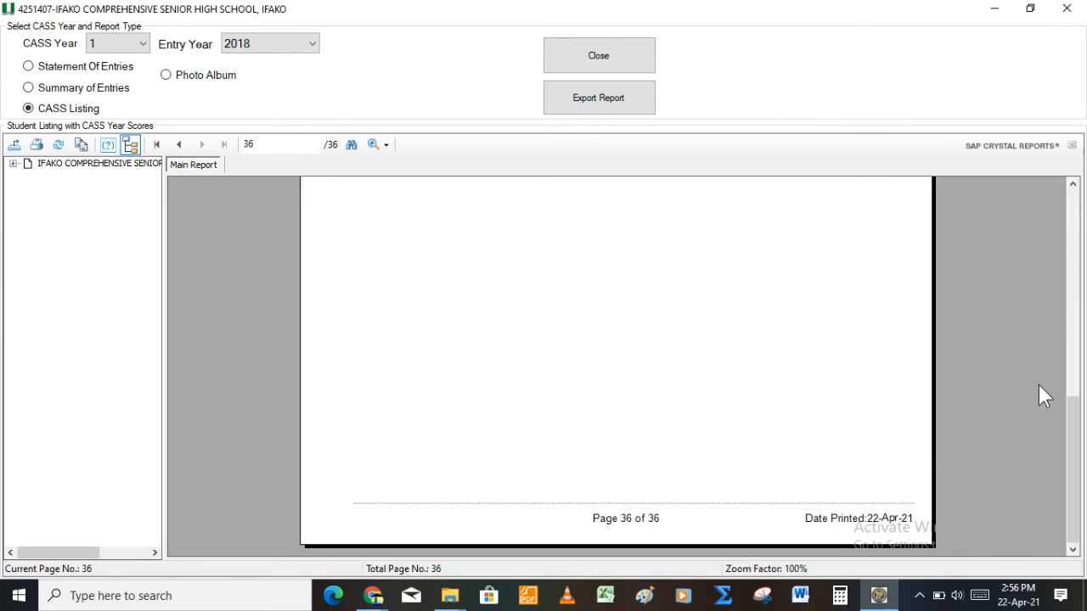
drag(1075, 432, 1082, 174)
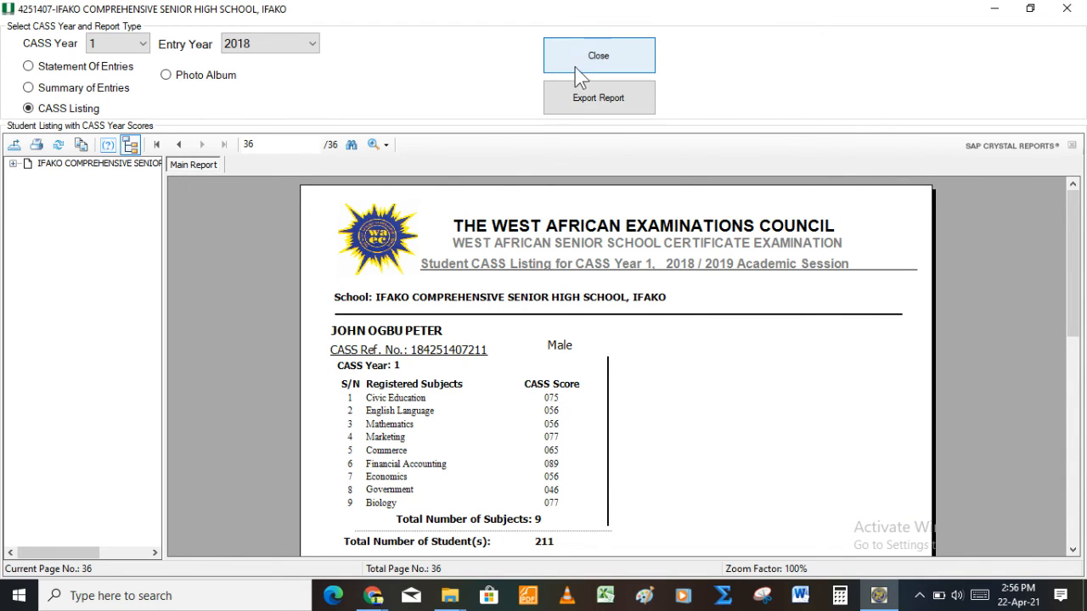
Step: Save the CASS listing as the PDF 'casslisting 1' and acknowledge the export confirmation
click(620, 105)
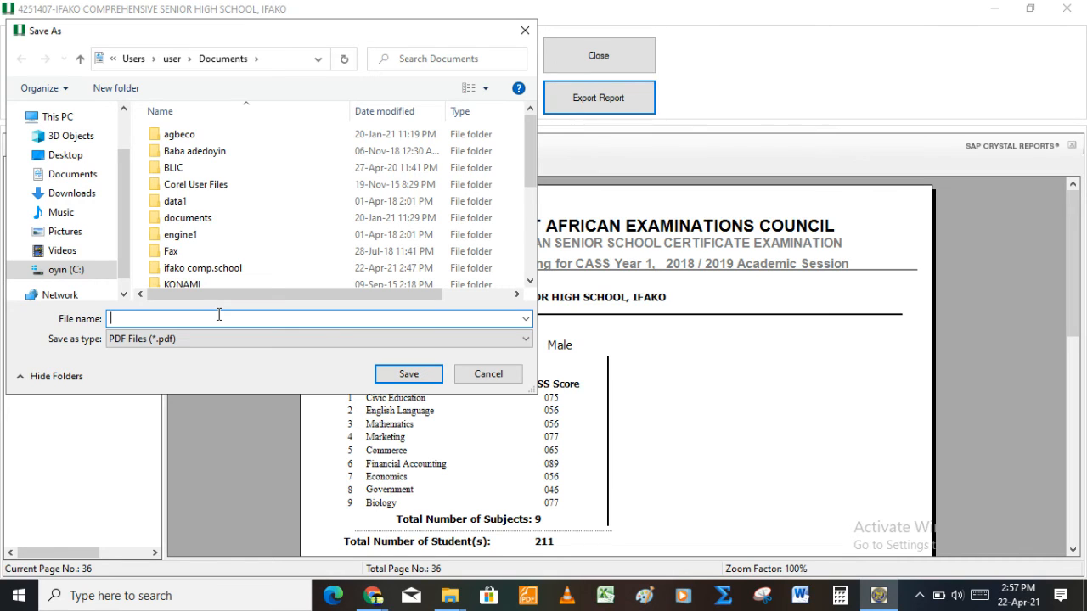
text(casslisting 1)
key(Return)
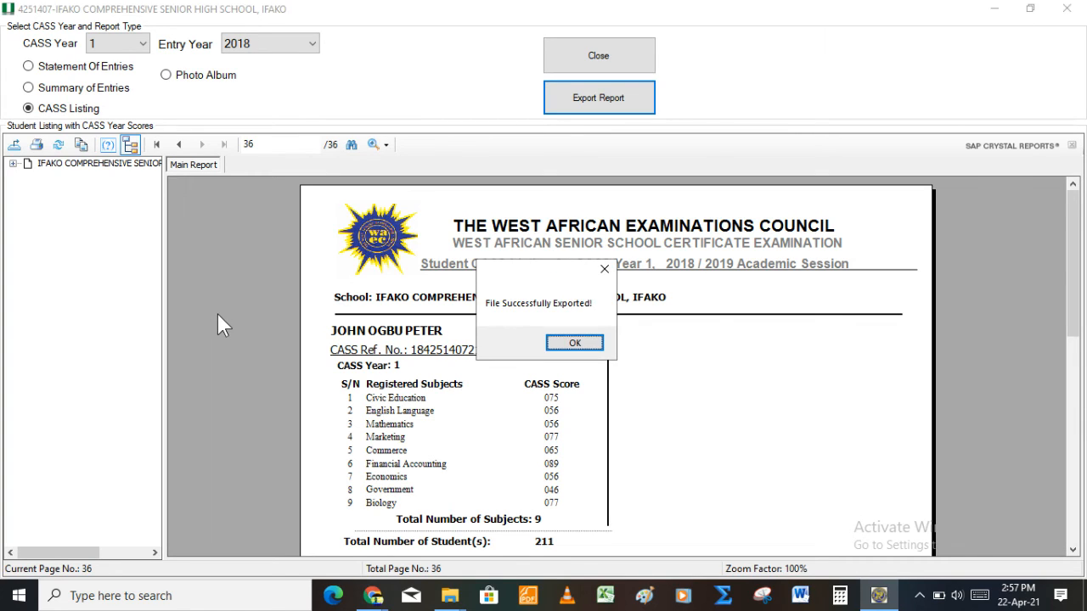
click(575, 344)
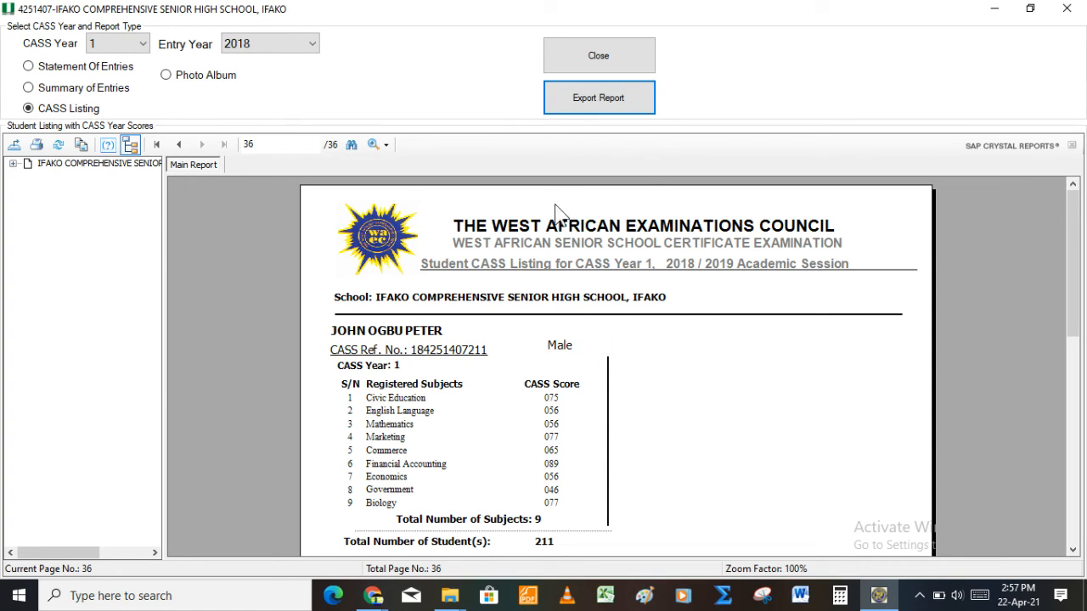
Step: Set CASS Year 2 and entry year 2019, then try Statement Of Entries, which has no report
click(124, 40)
click(129, 88)
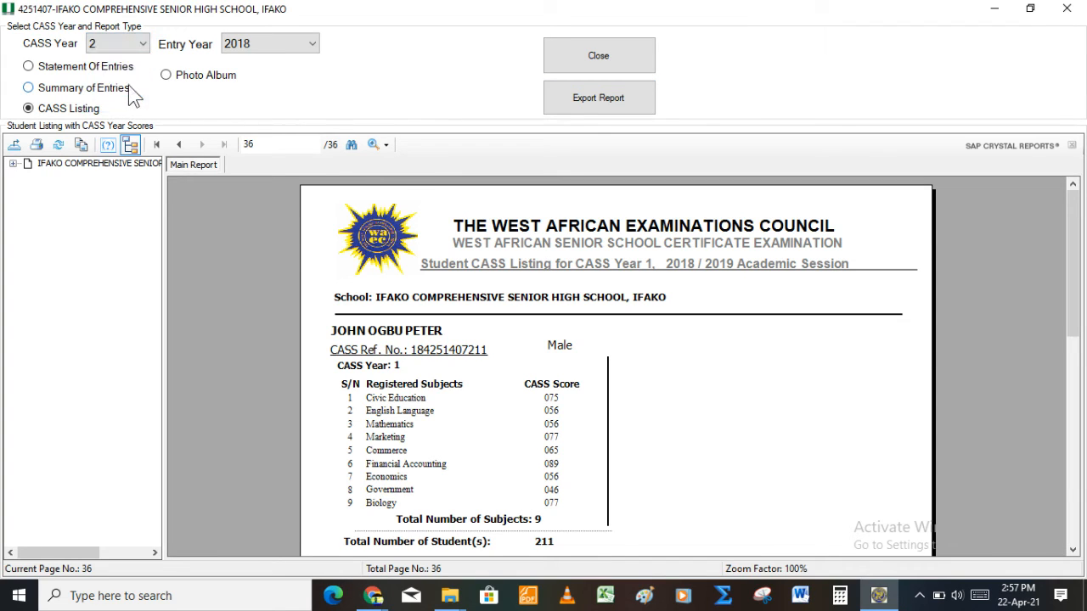
click(259, 46)
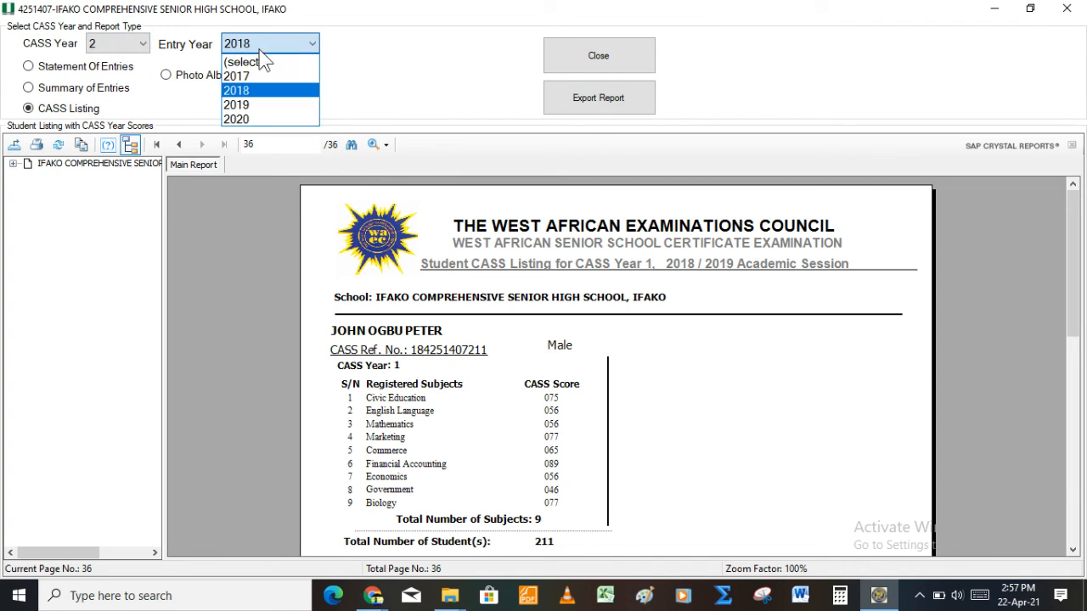
click(259, 106)
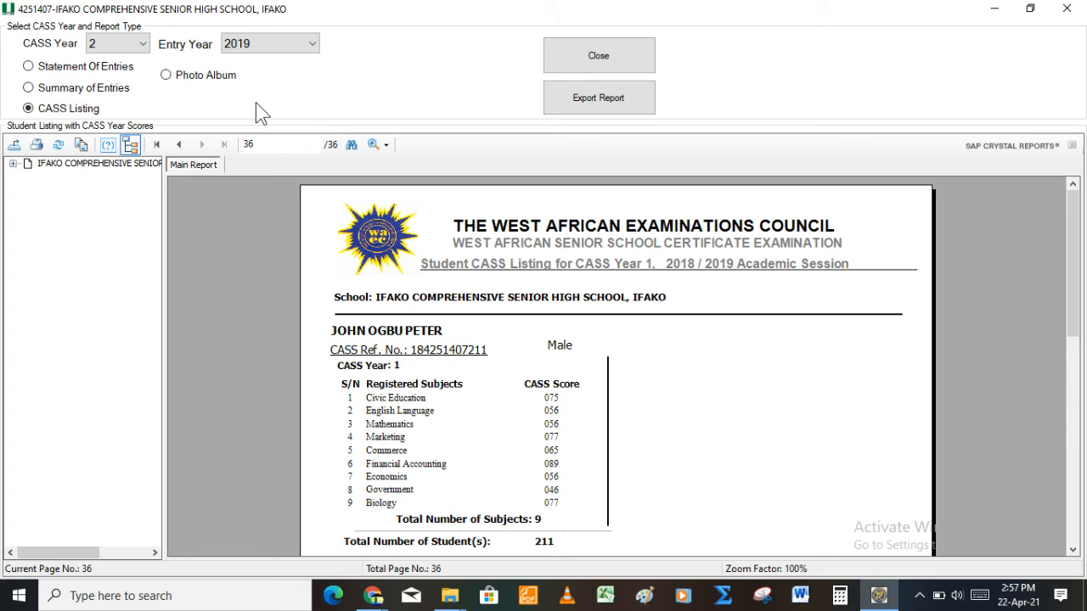
click(28, 68)
key(Return)
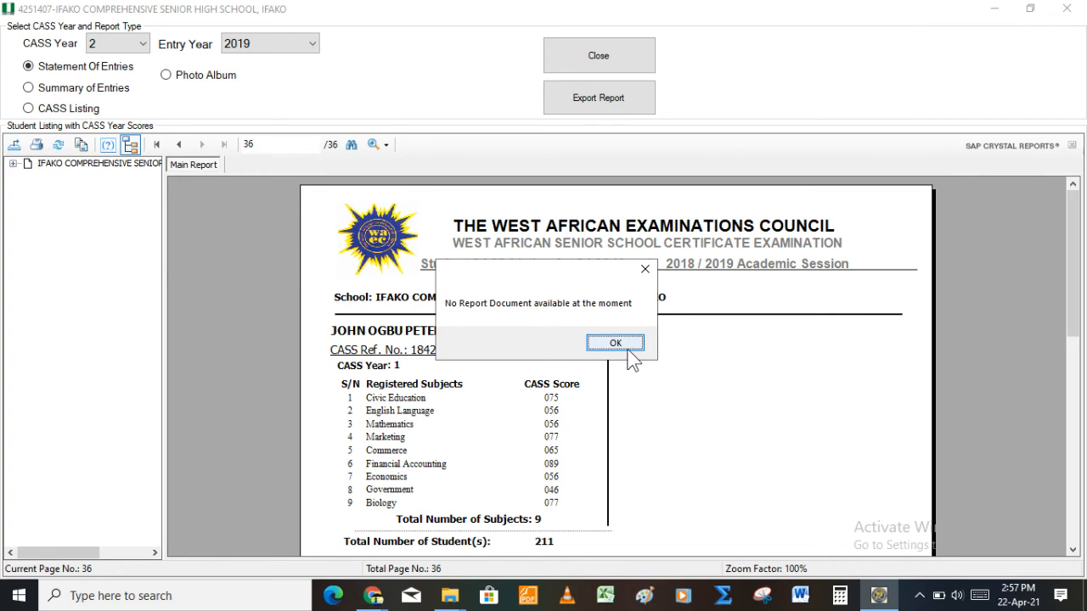
click(615, 343)
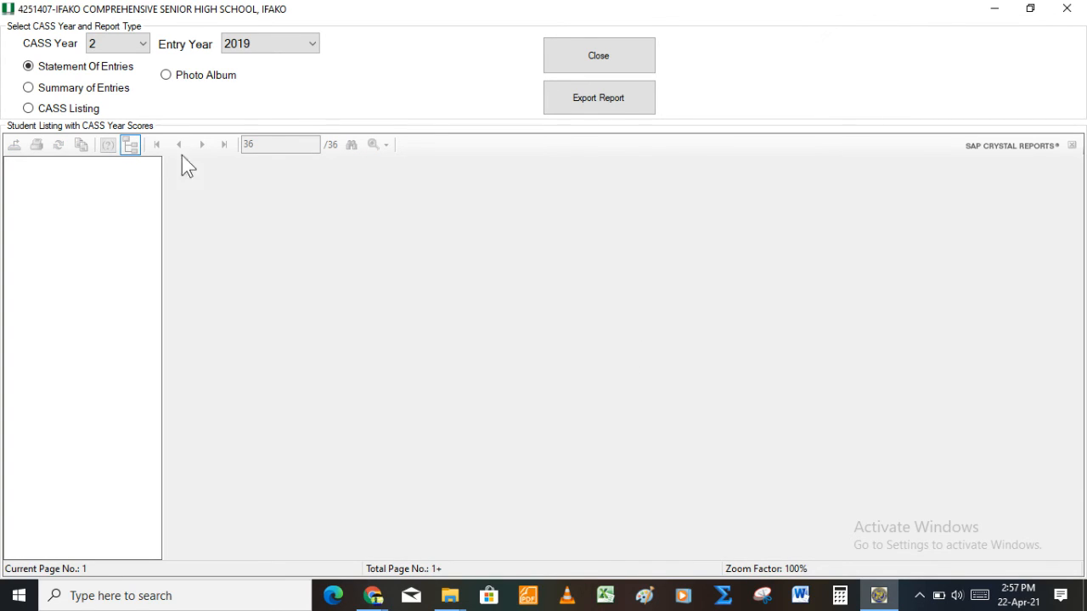
Step: Show the CASS Listing, then the 11-page Photo Album for CASS Year 2
click(28, 109)
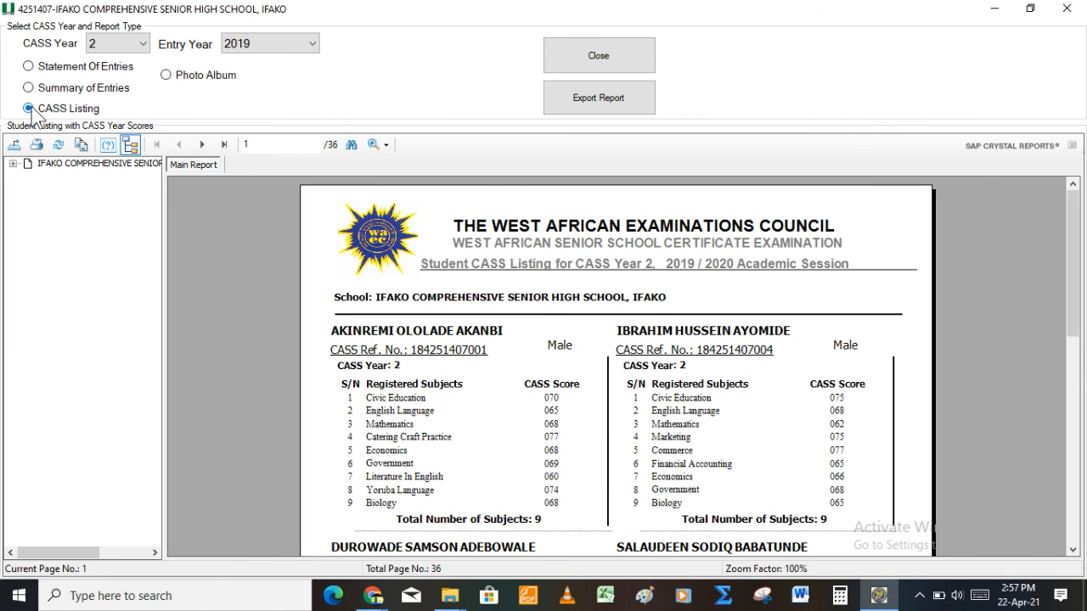
click(402, 362)
click(169, 73)
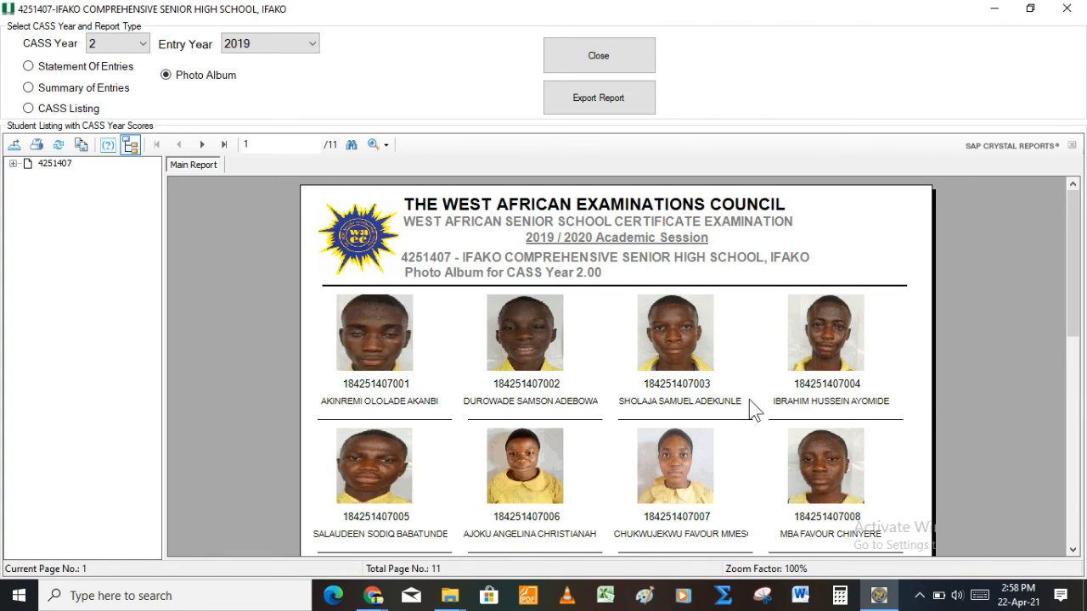
click(402, 408)
Step: Try Summary of Entries and Statement Of Entries, dismissing each no-report message
click(41, 92)
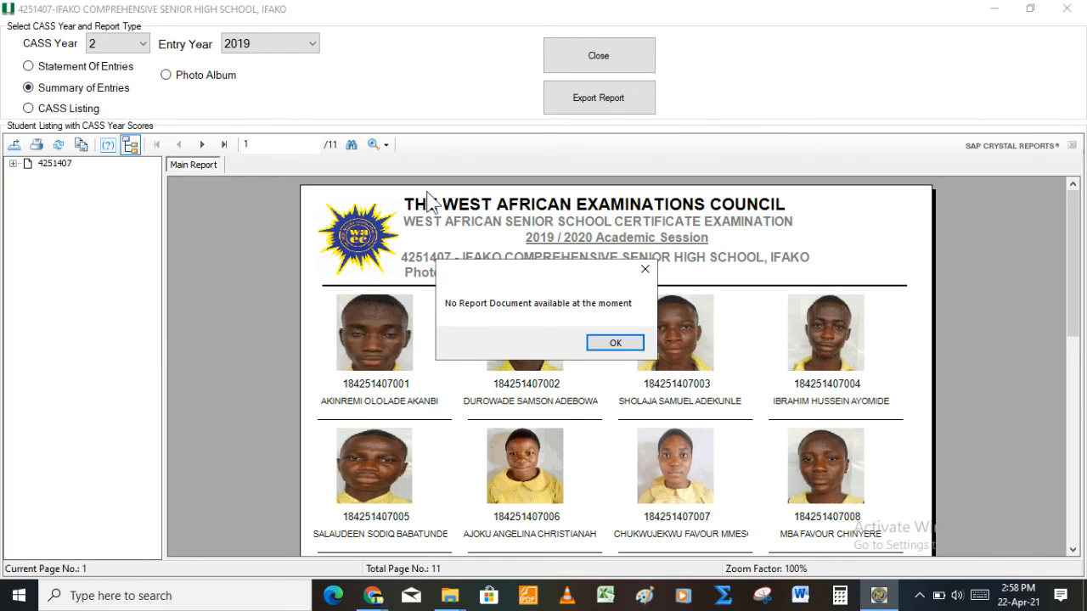
click(610, 343)
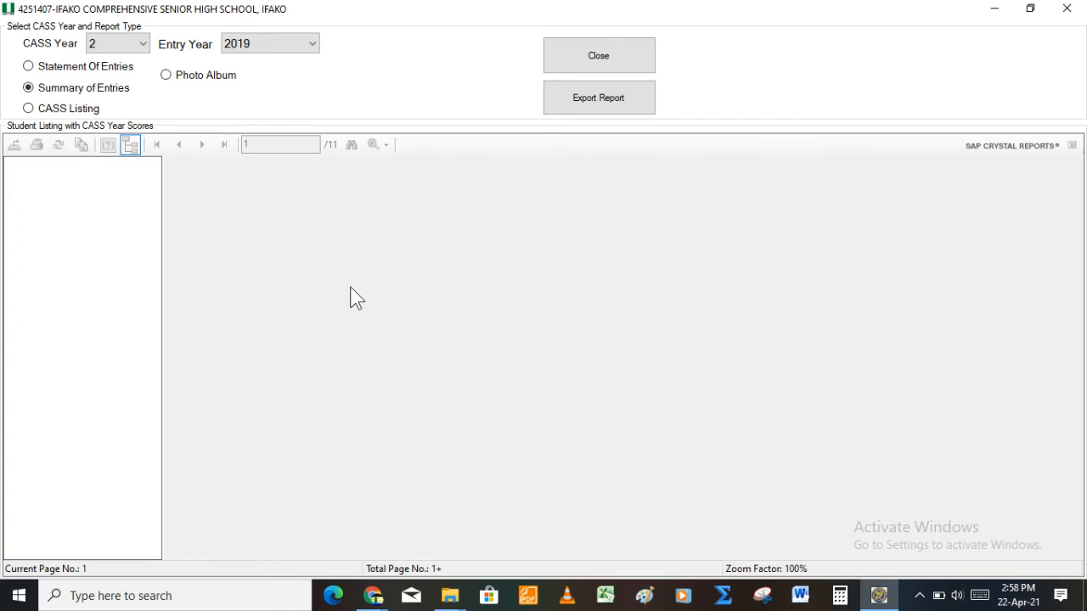
click(32, 68)
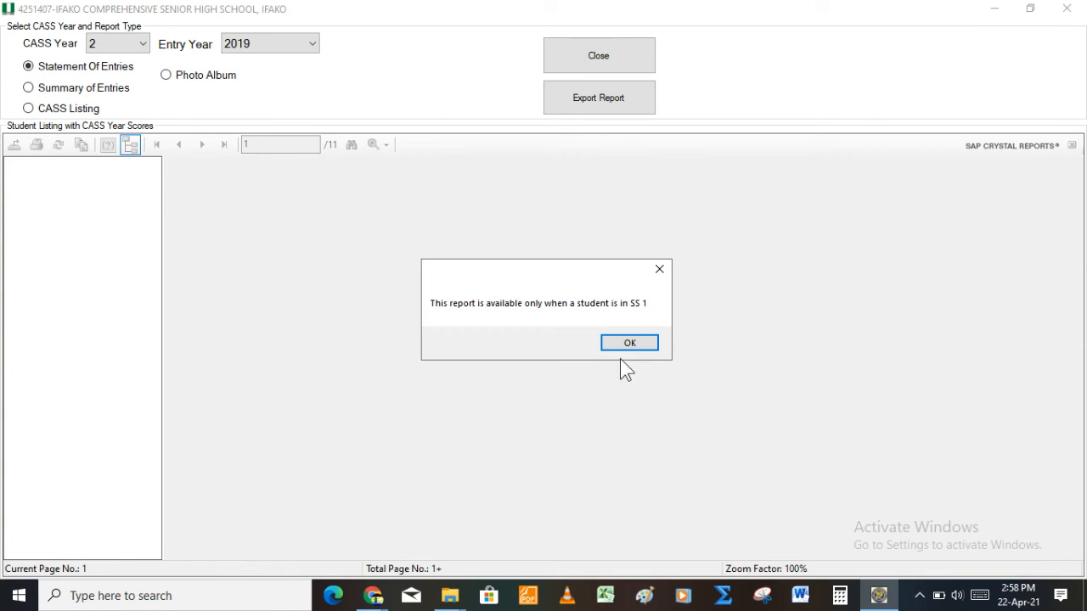
click(616, 344)
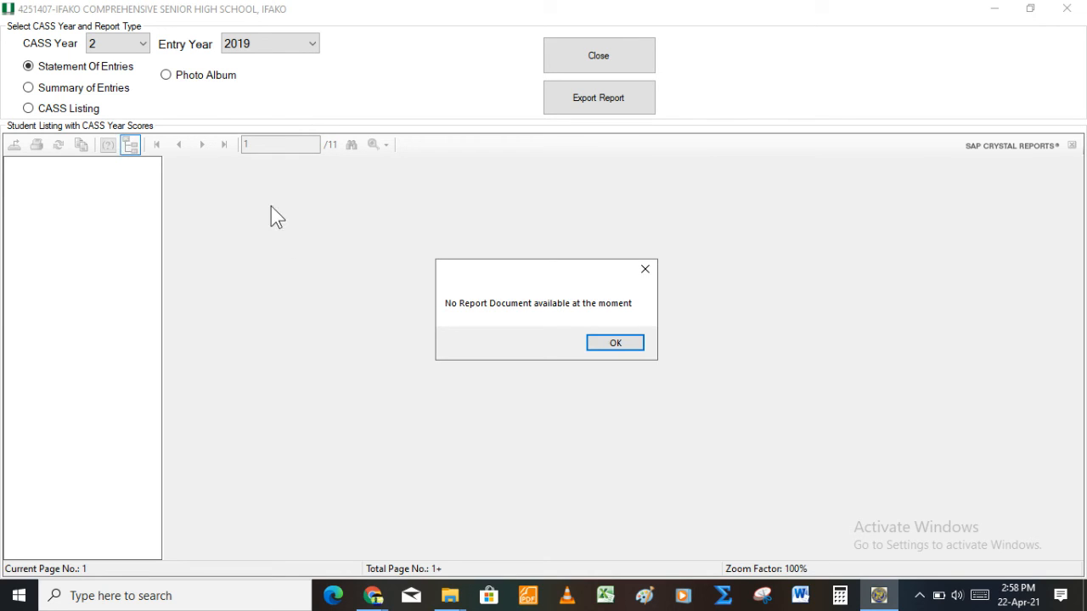
key(Return)
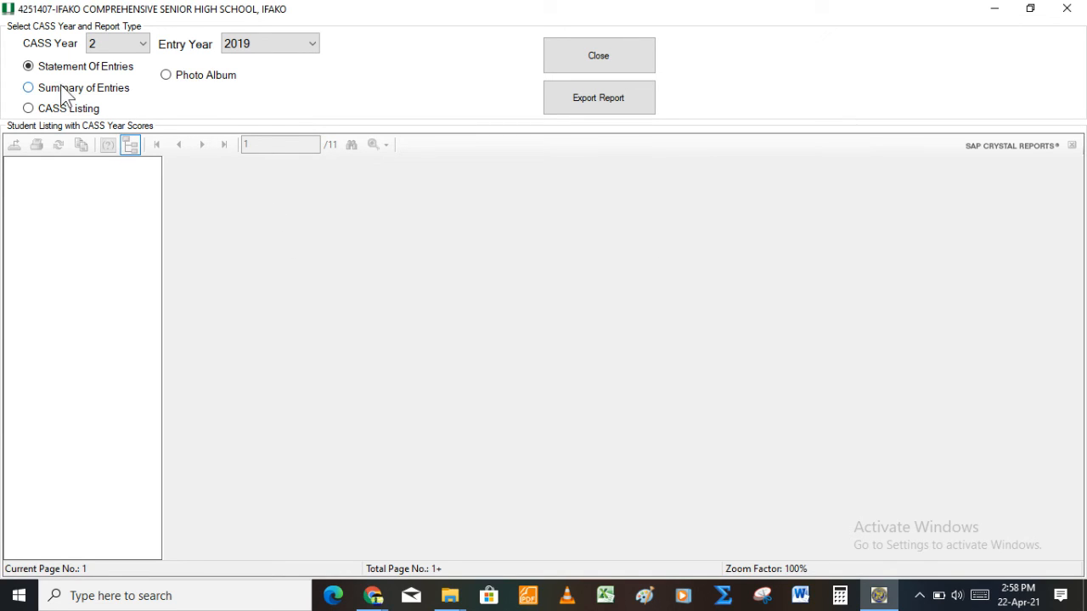
click(61, 87)
key(Return)
Step: Keep CASS Year 2 and entry year 2019 and retry both entry reports, again with no report
click(132, 43)
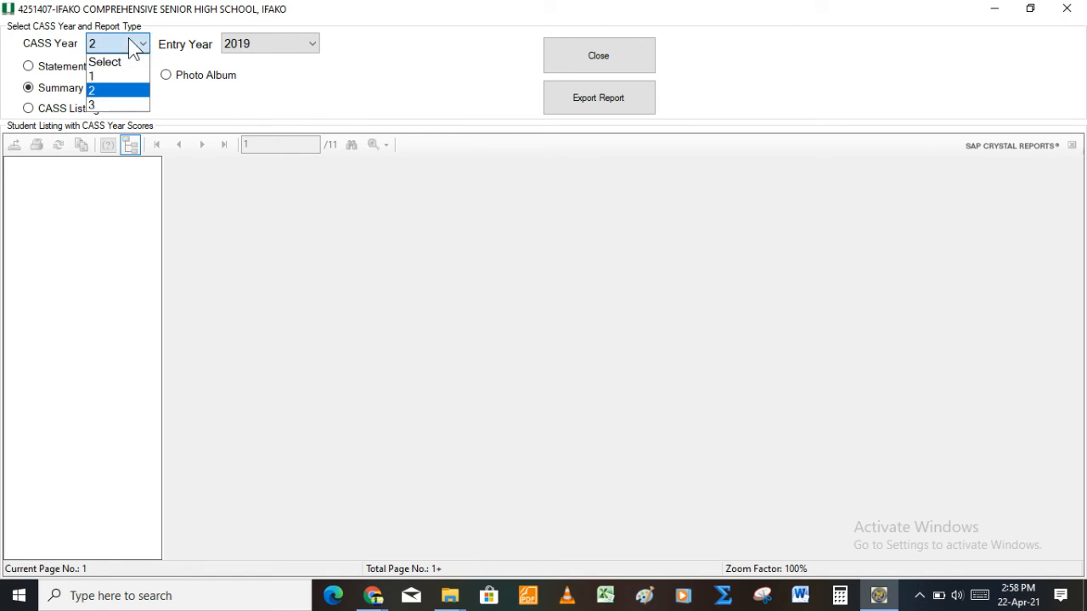
click(129, 90)
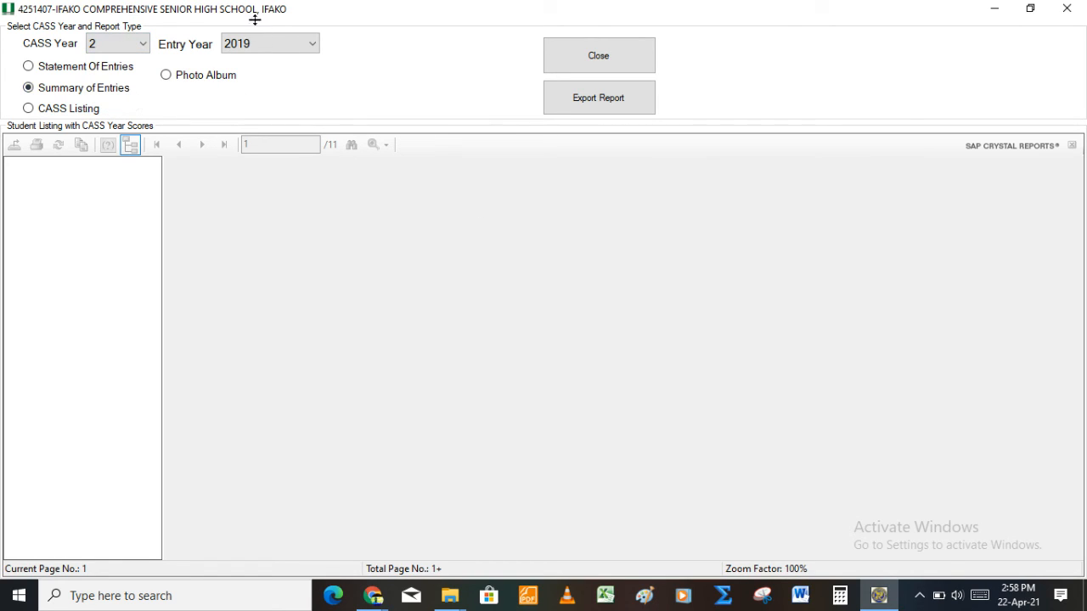
click(265, 49)
click(266, 106)
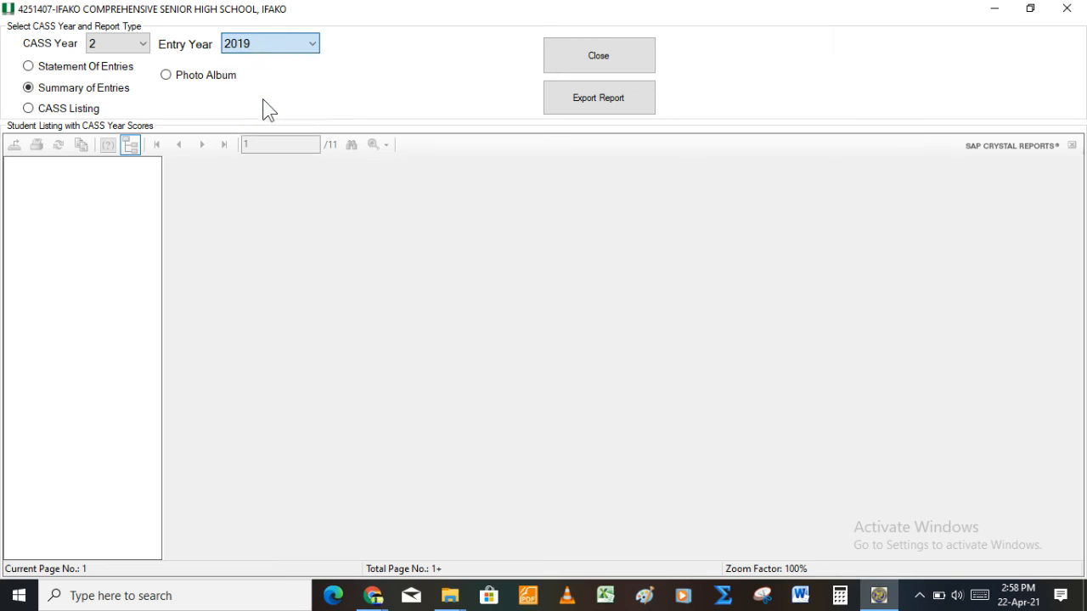
click(43, 69)
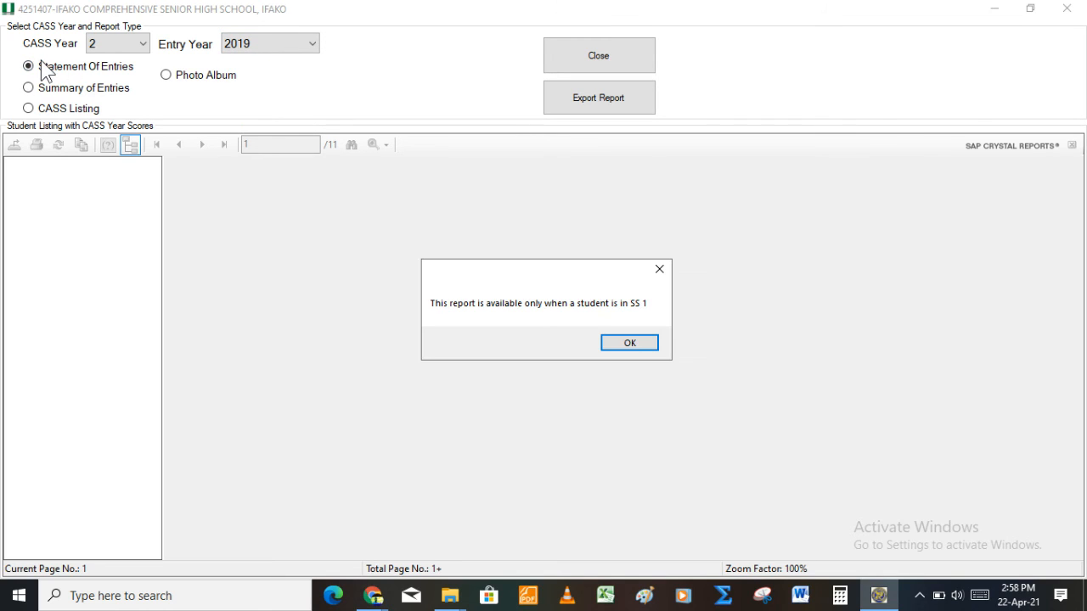
click(622, 343)
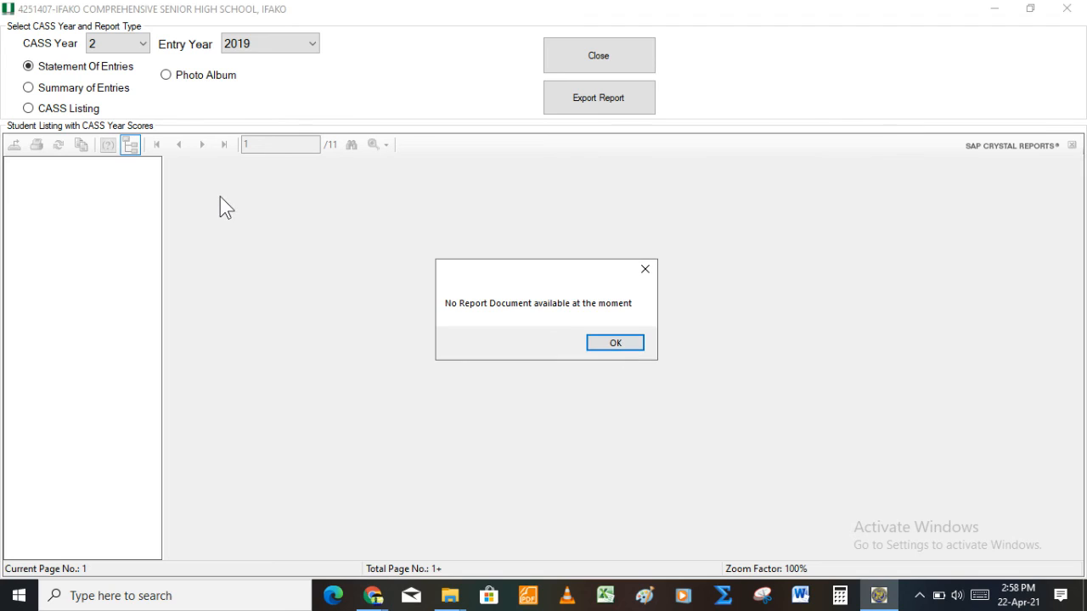
click(596, 345)
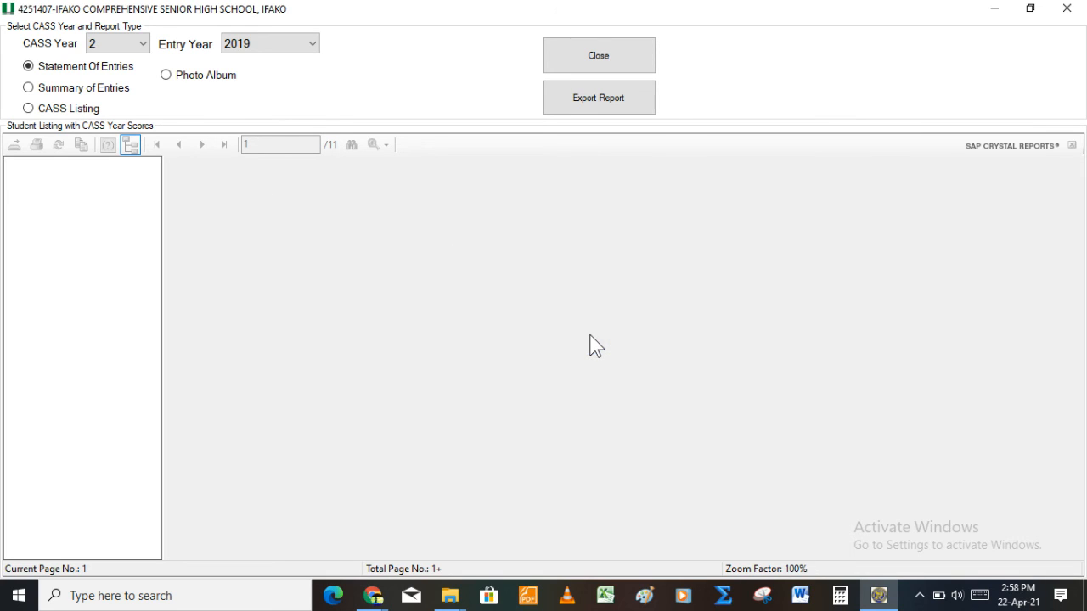
click(41, 90)
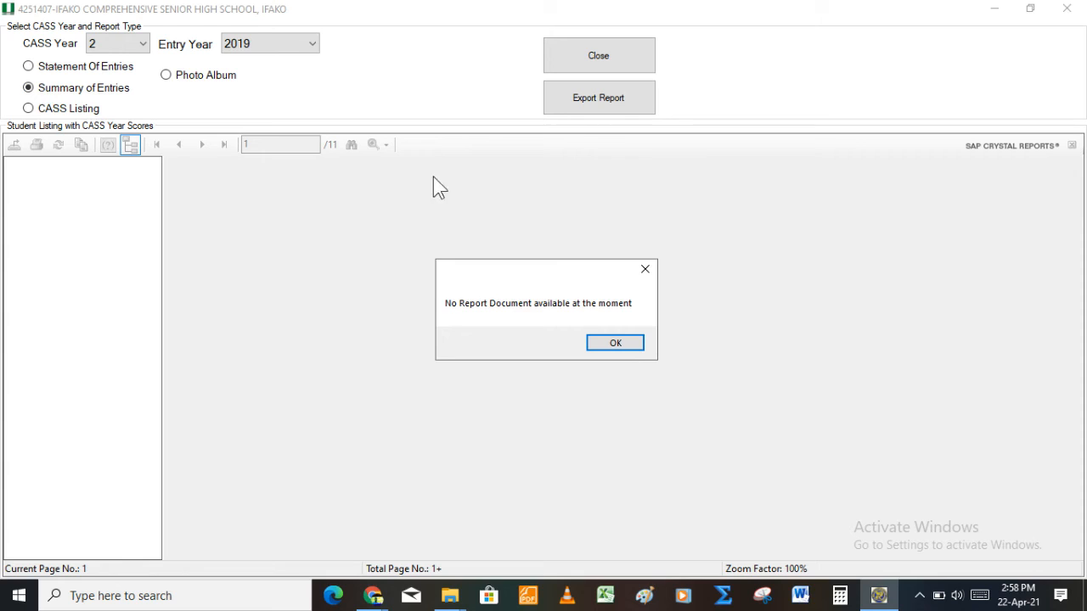
click(612, 343)
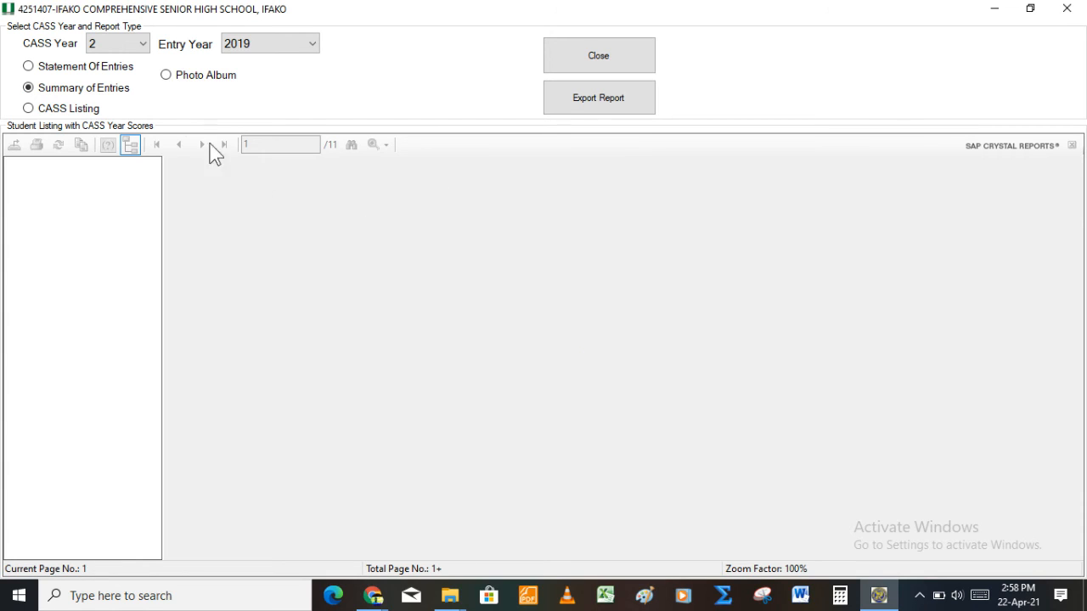
click(110, 46)
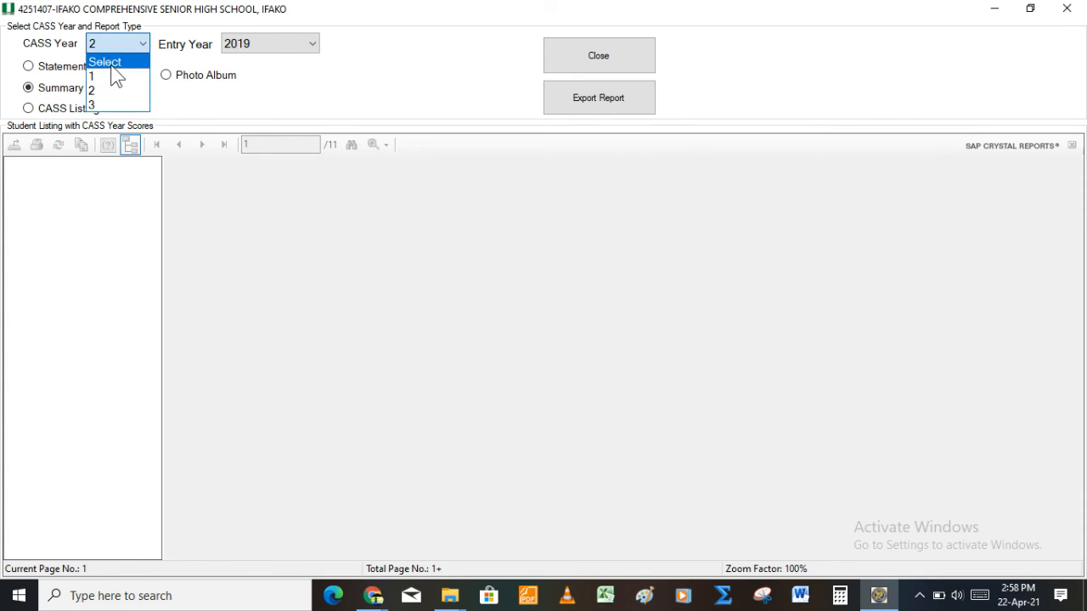
Step: Switch to CASS Year 1, entry year 2018, view Statement Of Entries, then the Summary of Entries listing
click(119, 78)
click(289, 45)
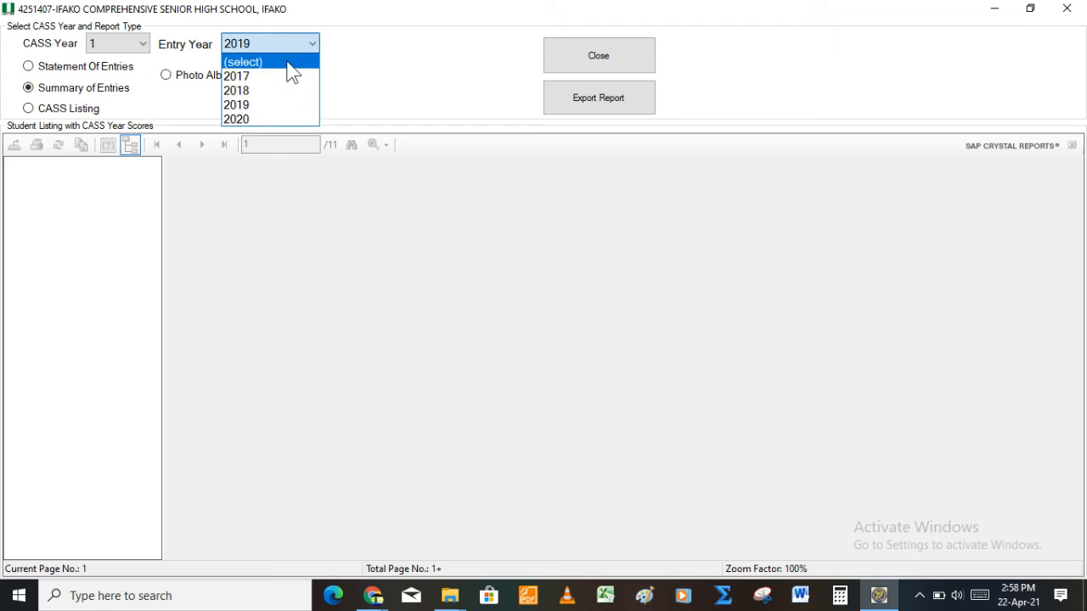
click(286, 90)
click(109, 68)
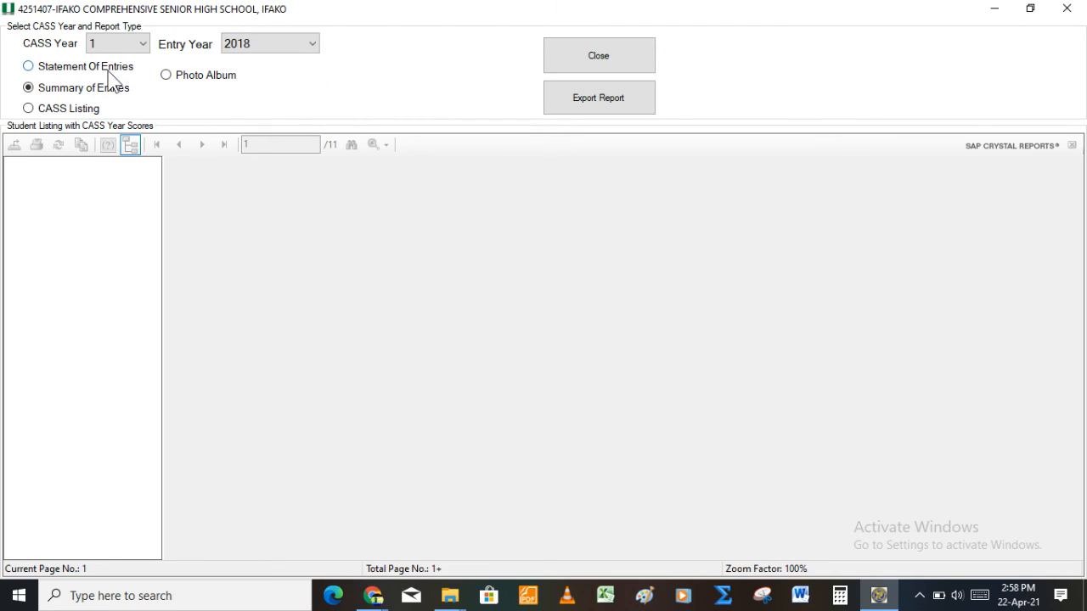
key(Return)
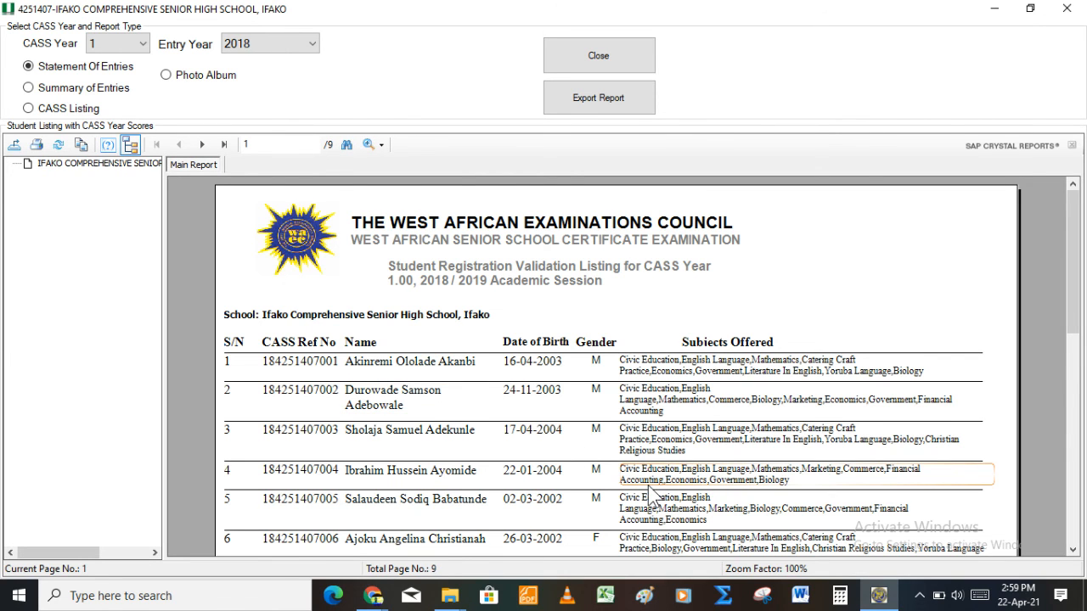
key(Tab)
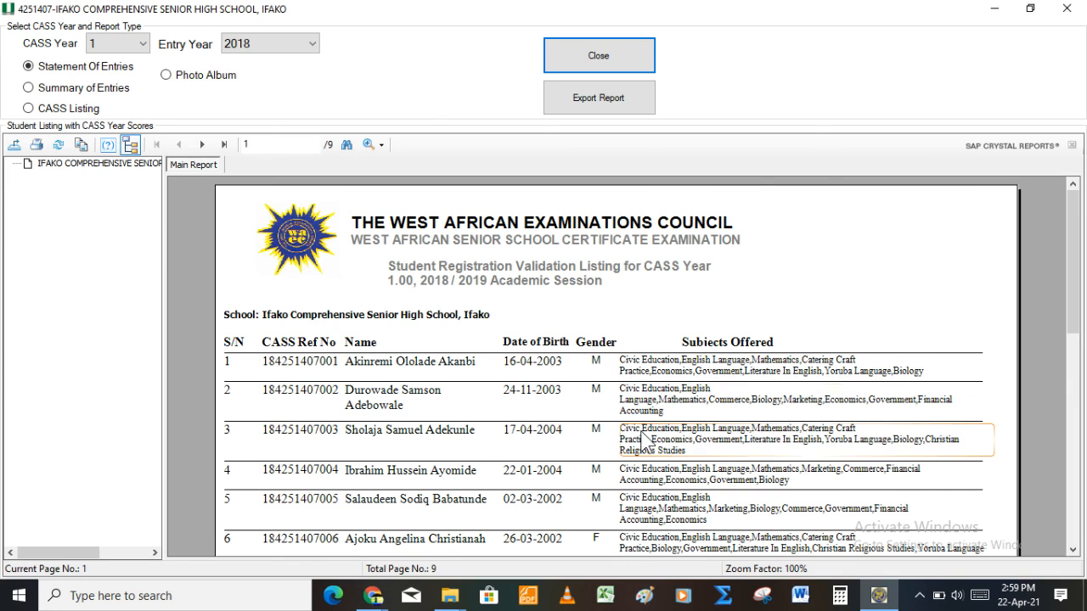
drag(1076, 279, 1080, 501)
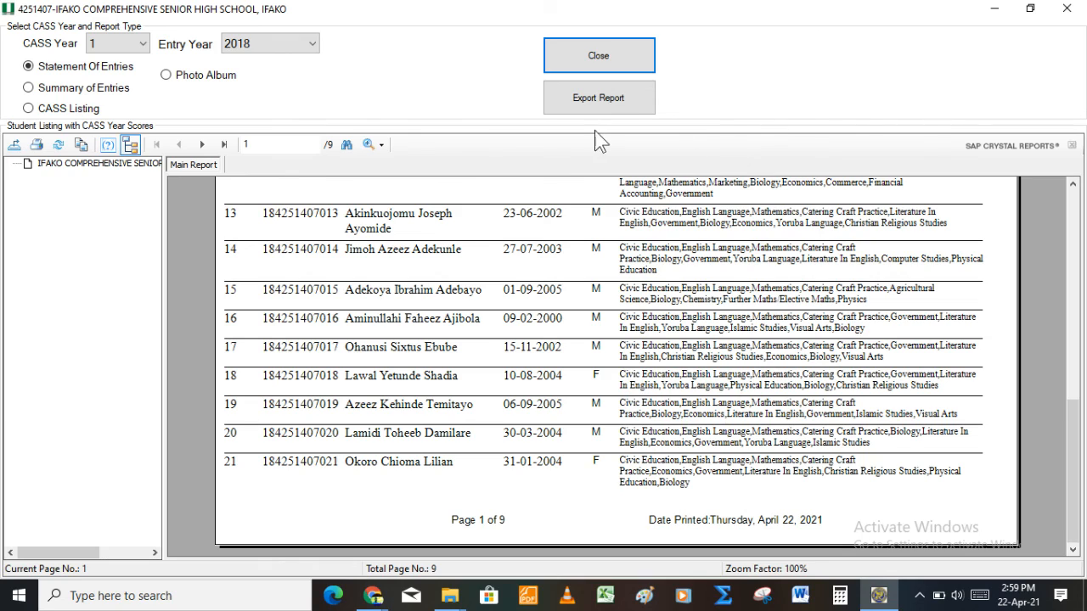
click(42, 88)
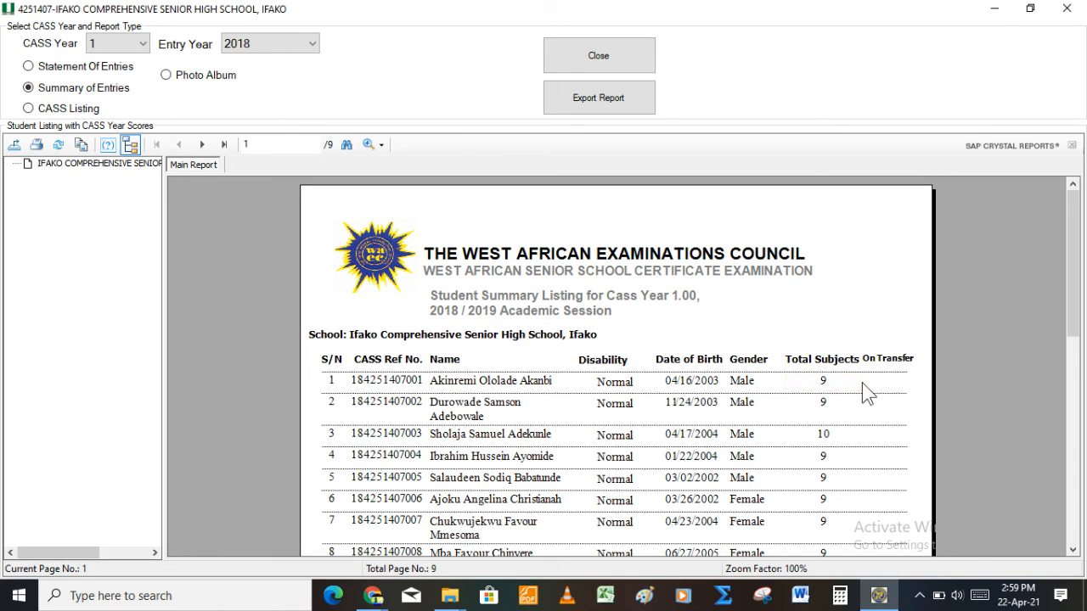
Step: Scroll through the 9-page student summary listing and close the report viewer
drag(1080, 285, 1084, 413)
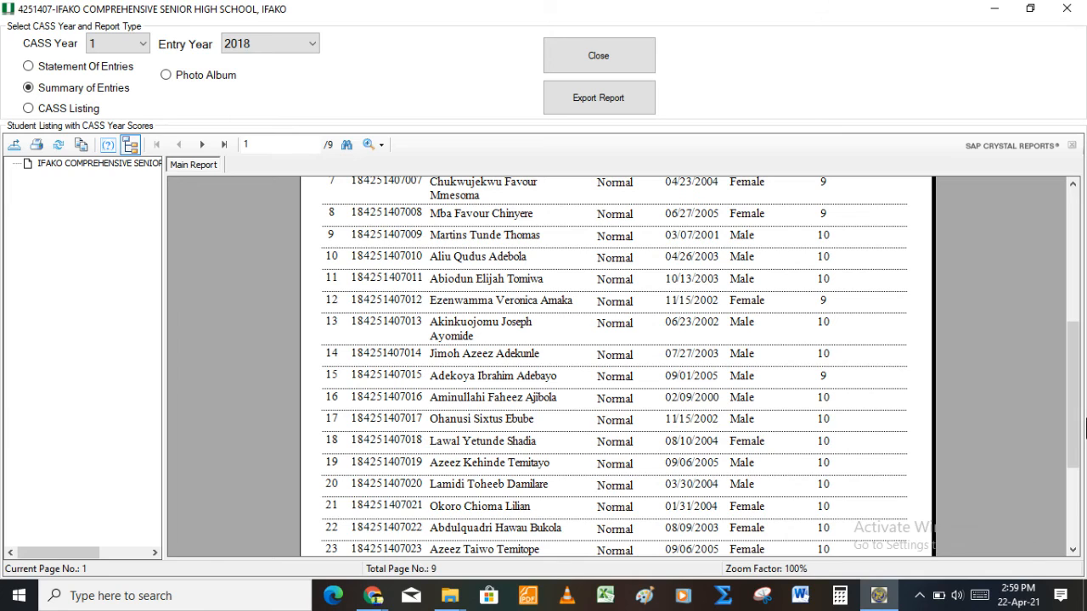
drag(1079, 438, 1042, 313)
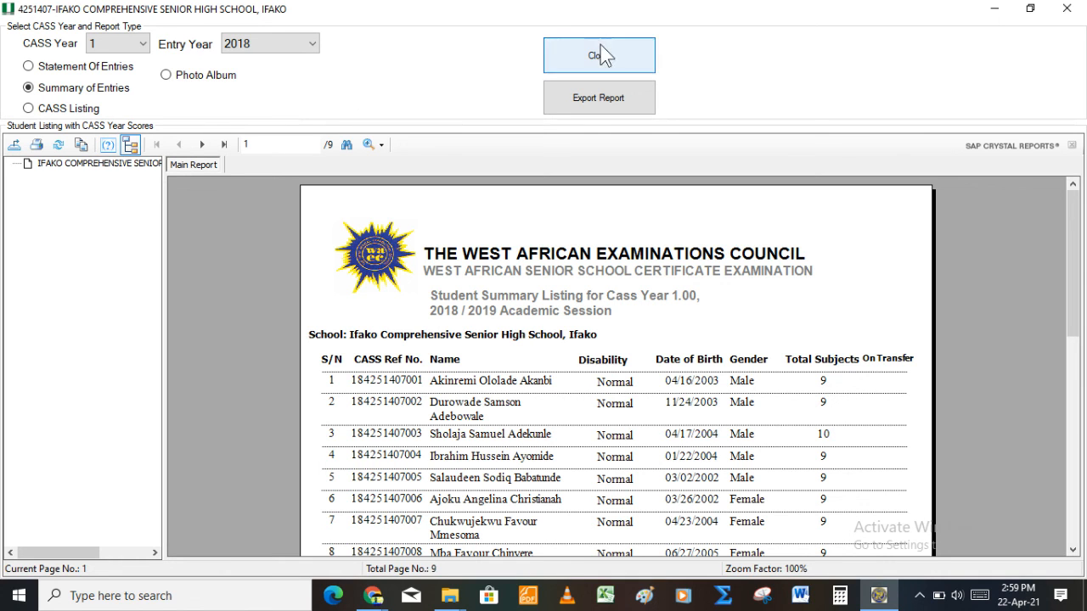
click(1066, 8)
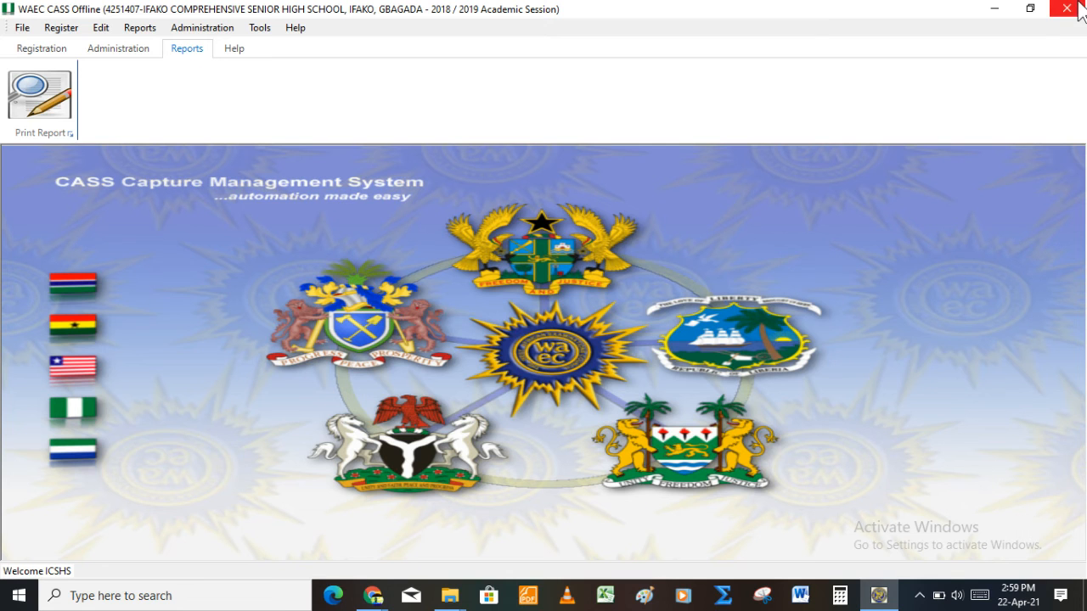
Step: Show the Administration tools and its menu with backup and online-portal restore options
click(137, 56)
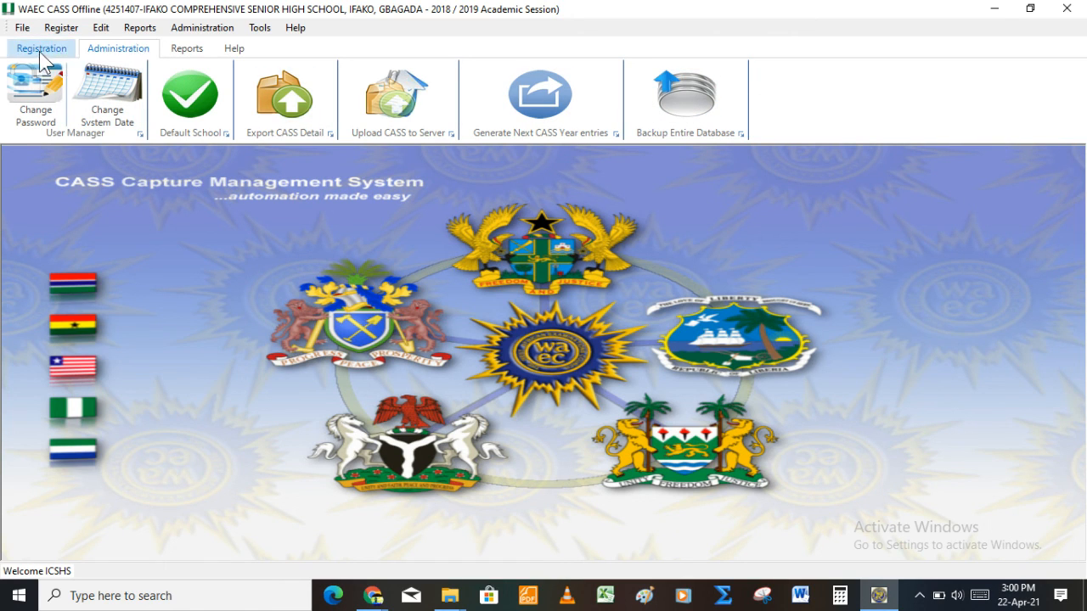
click(178, 34)
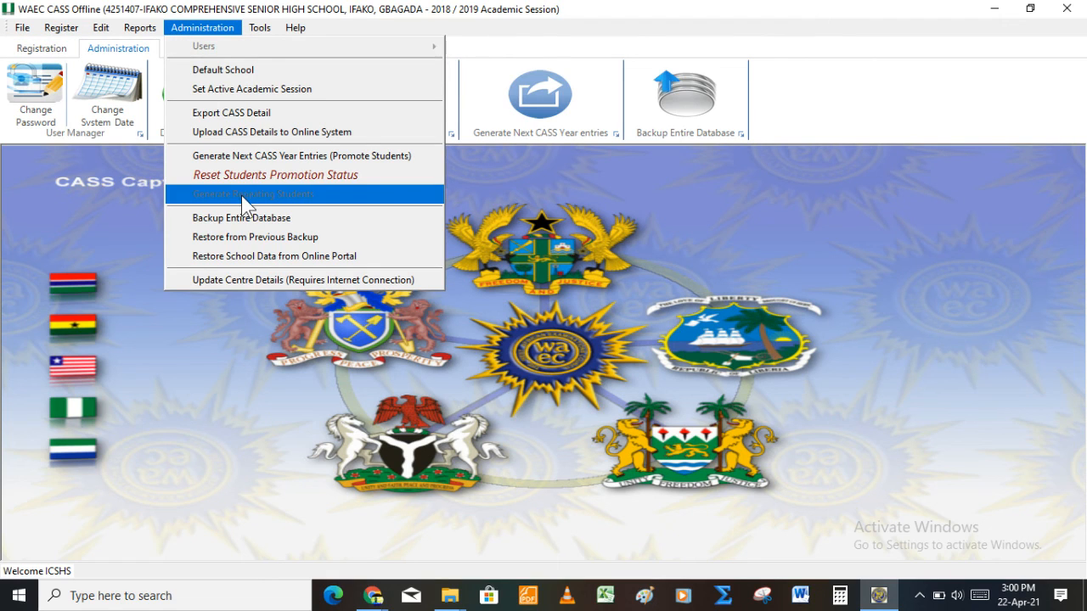
Step: Start an online-portal restore for school 4251407, covering years 2018 to 2019
click(333, 257)
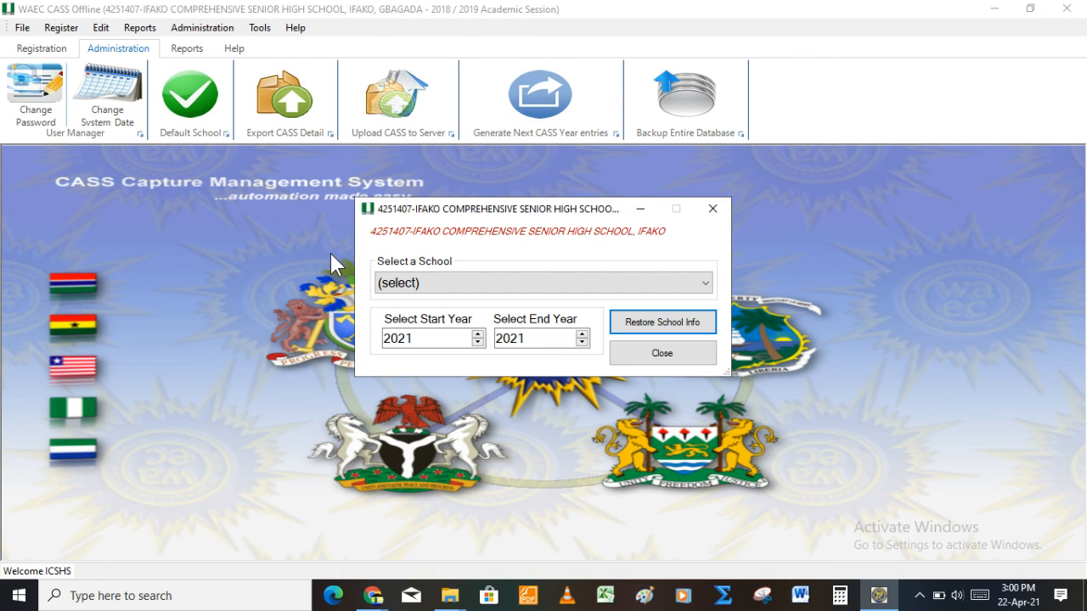
click(472, 285)
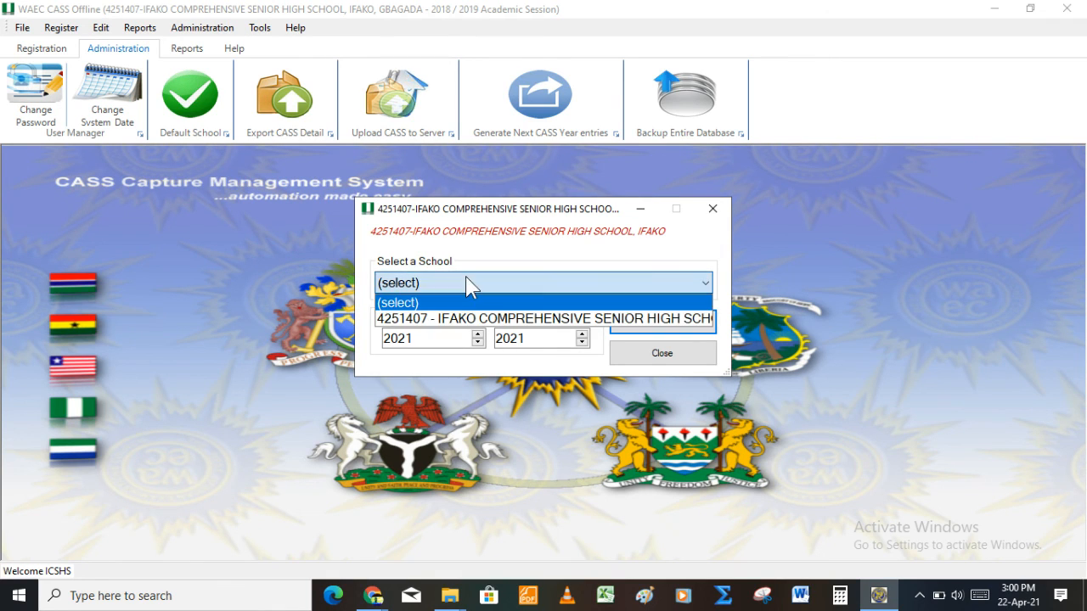
click(472, 321)
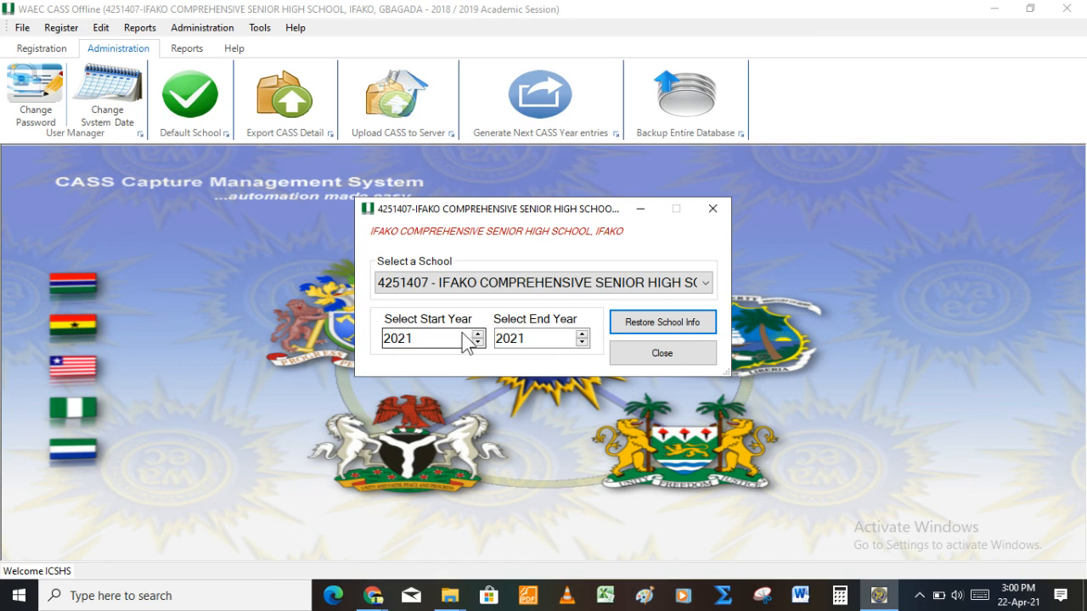
click(477, 334)
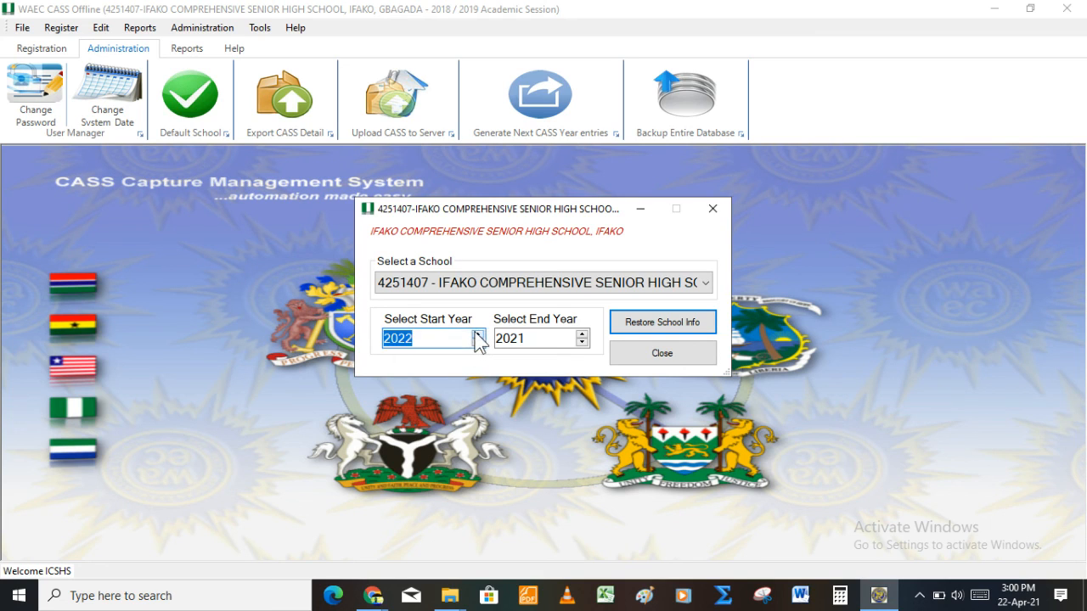
click(478, 343)
click(478, 343)
click(479, 343)
click(478, 343)
key(Tab)
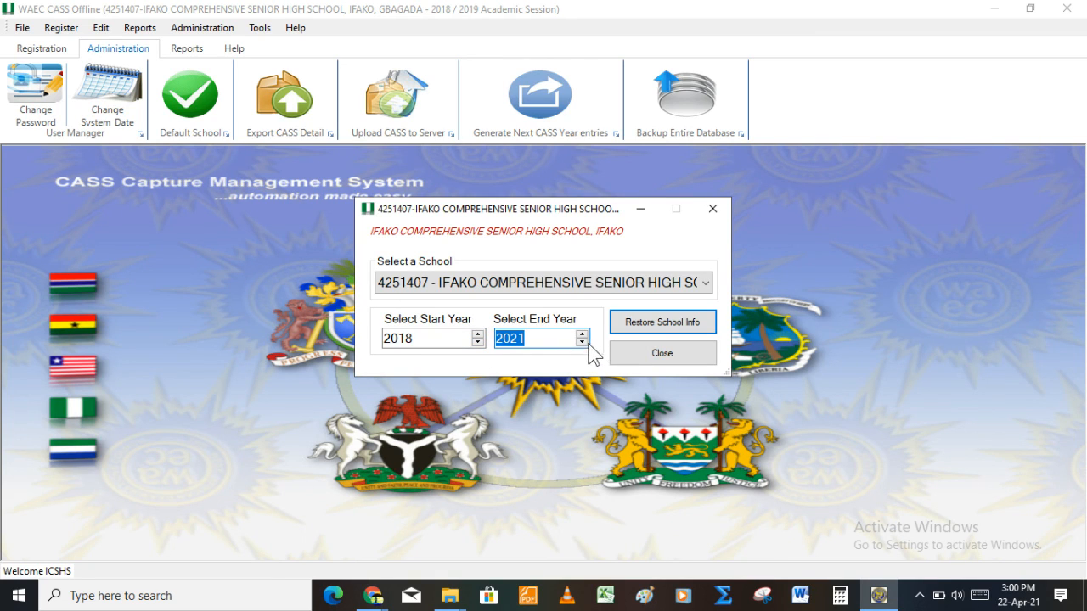
click(583, 342)
click(583, 342)
Step: Run Restore School Info, acknowledge the connection warning, decline replacing local data, and close
click(656, 323)
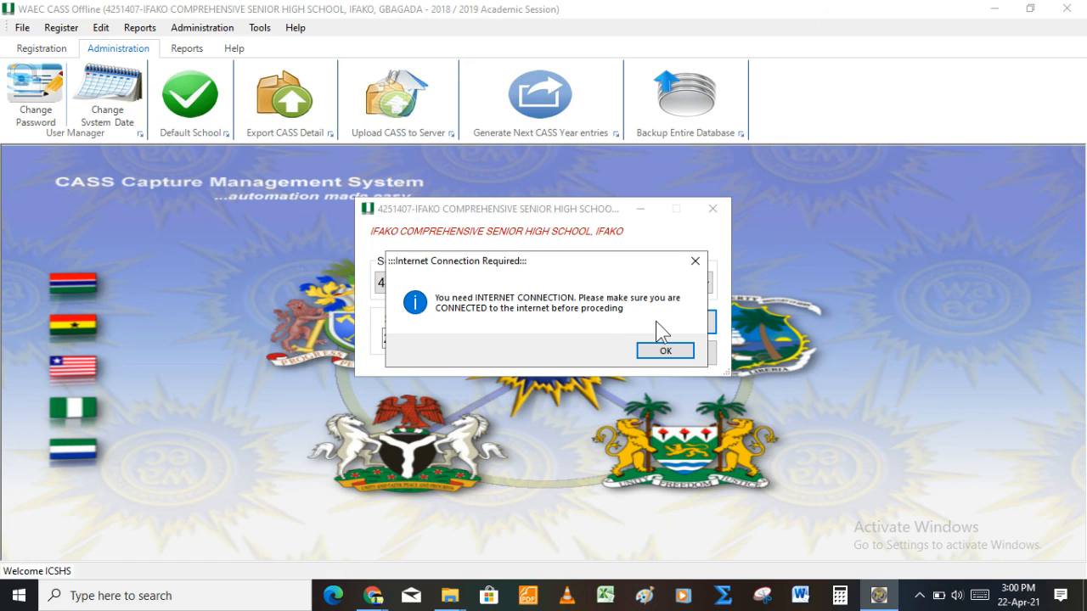
key(Return)
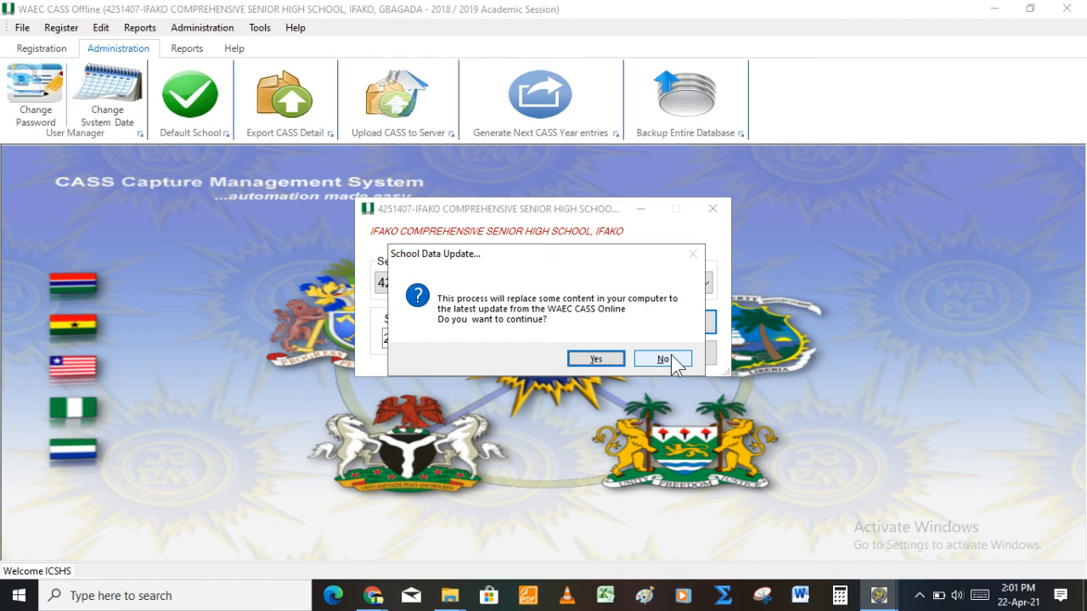
click(663, 359)
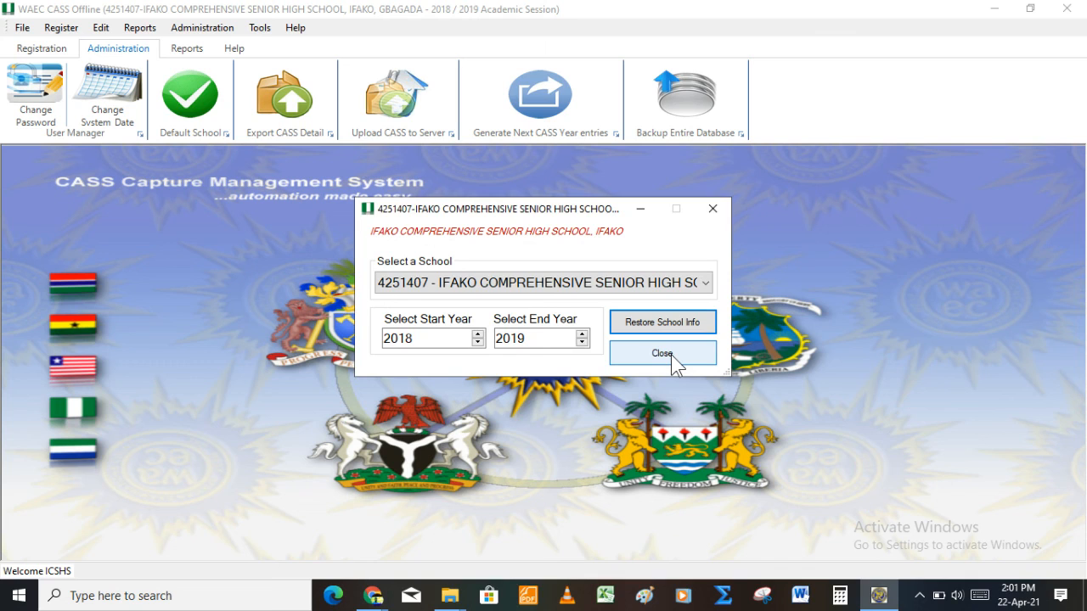
click(663, 355)
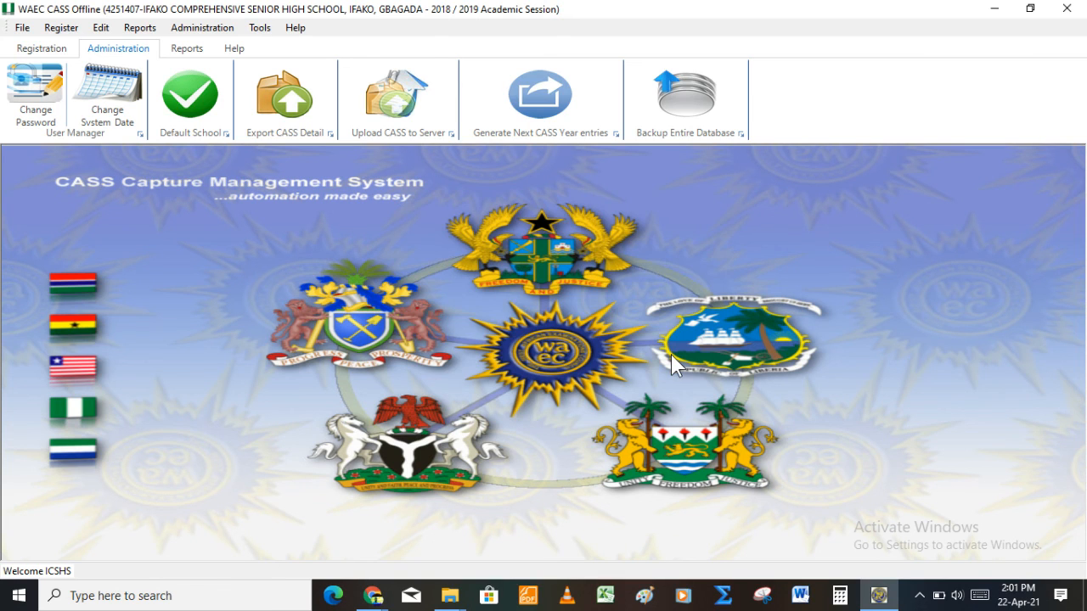
Step: Look through the Register, Edit, Reports, Administration, Tools and Help menus, then switch to Chrome's Download Center page
click(59, 28)
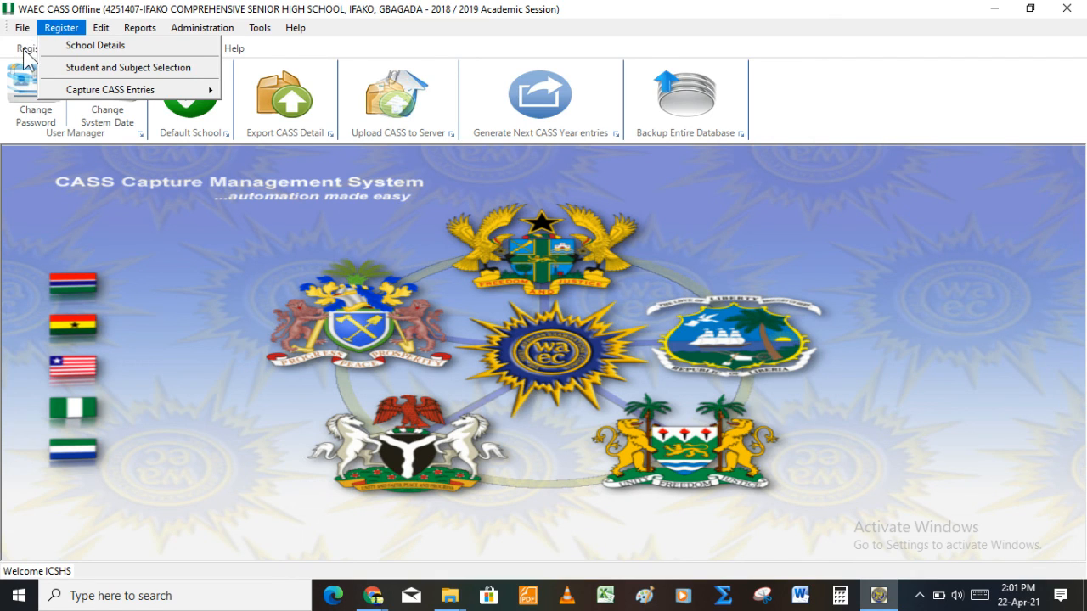
click(24, 52)
click(99, 30)
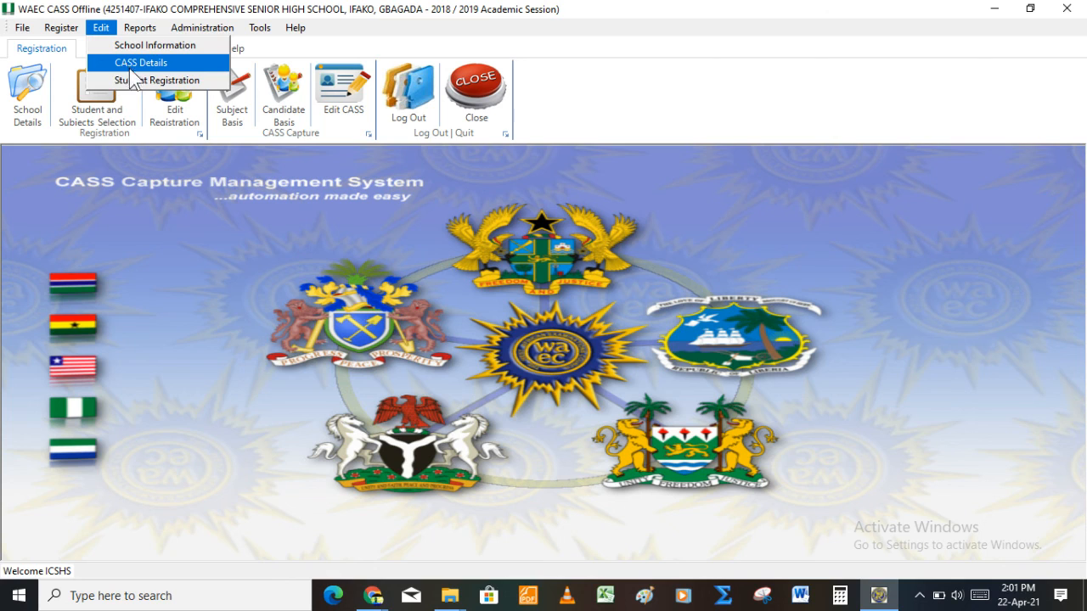
mouse_move(141, 38)
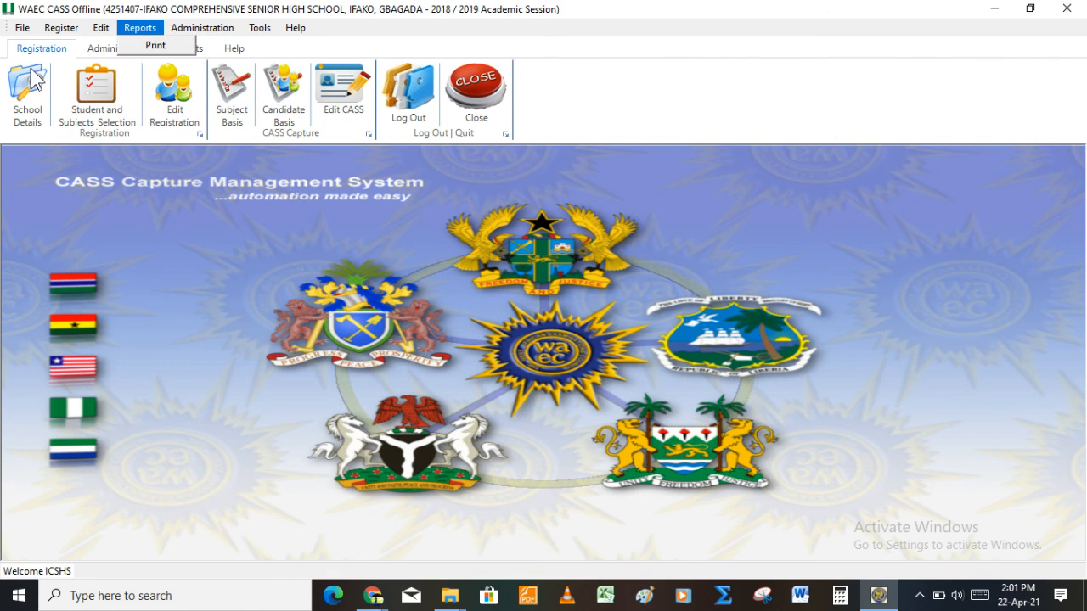
mouse_move(100, 27)
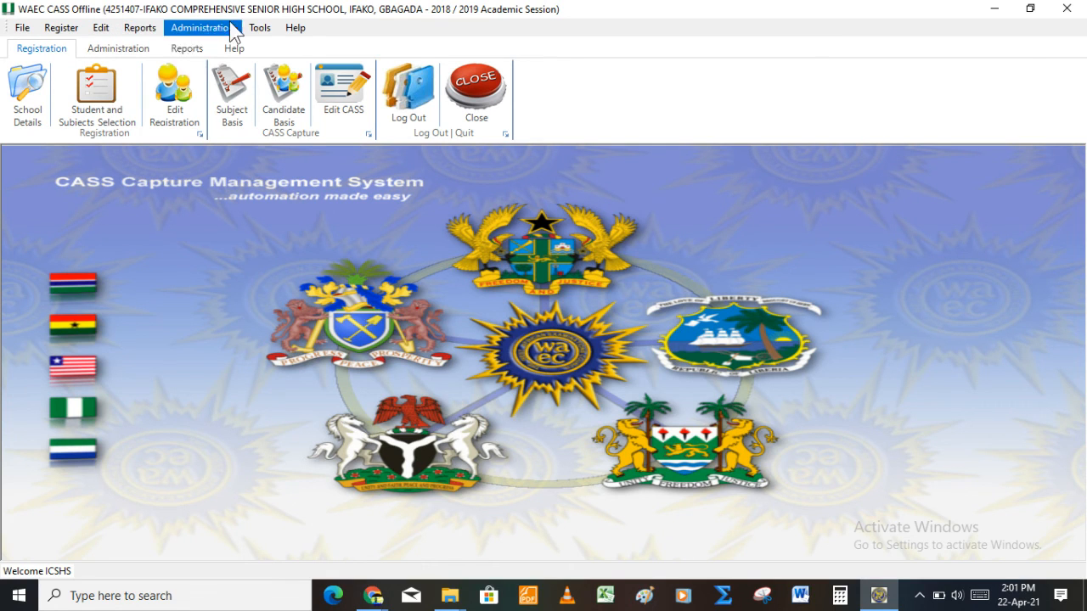
mouse_move(233, 32)
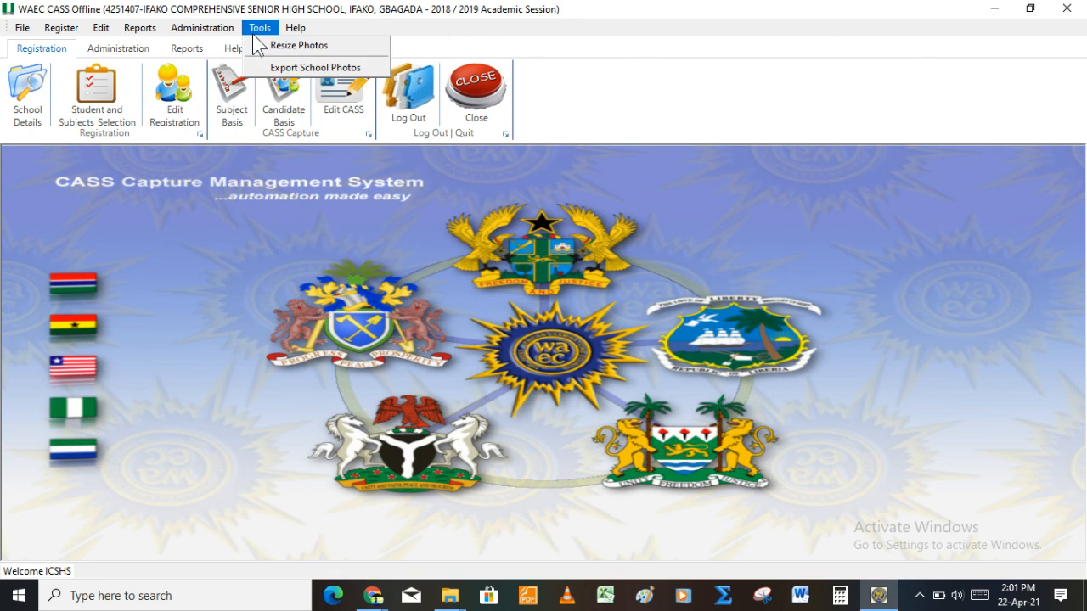
mouse_move(295, 31)
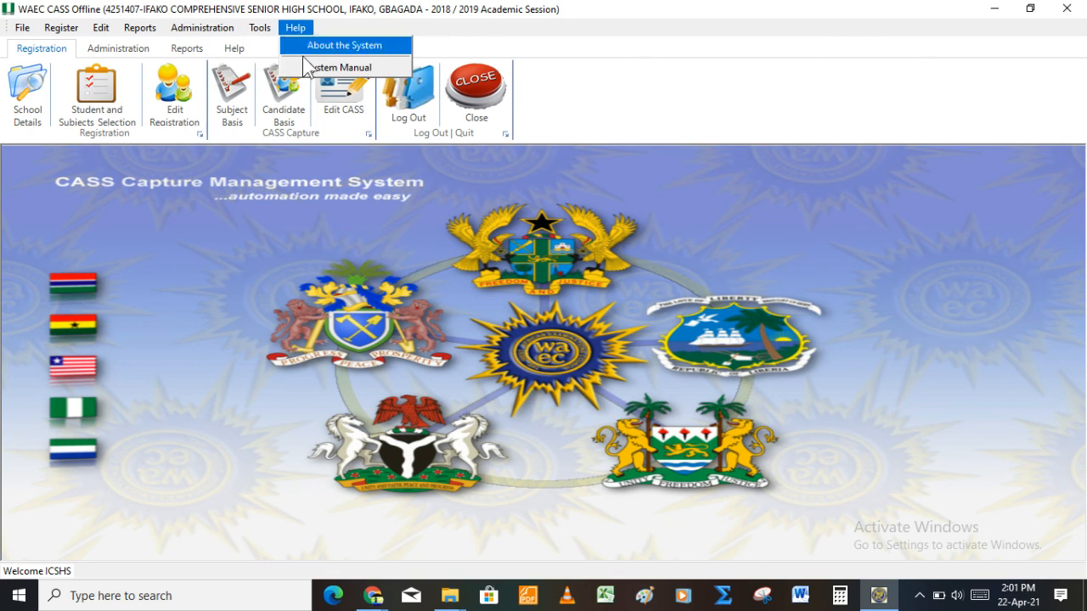
click(381, 197)
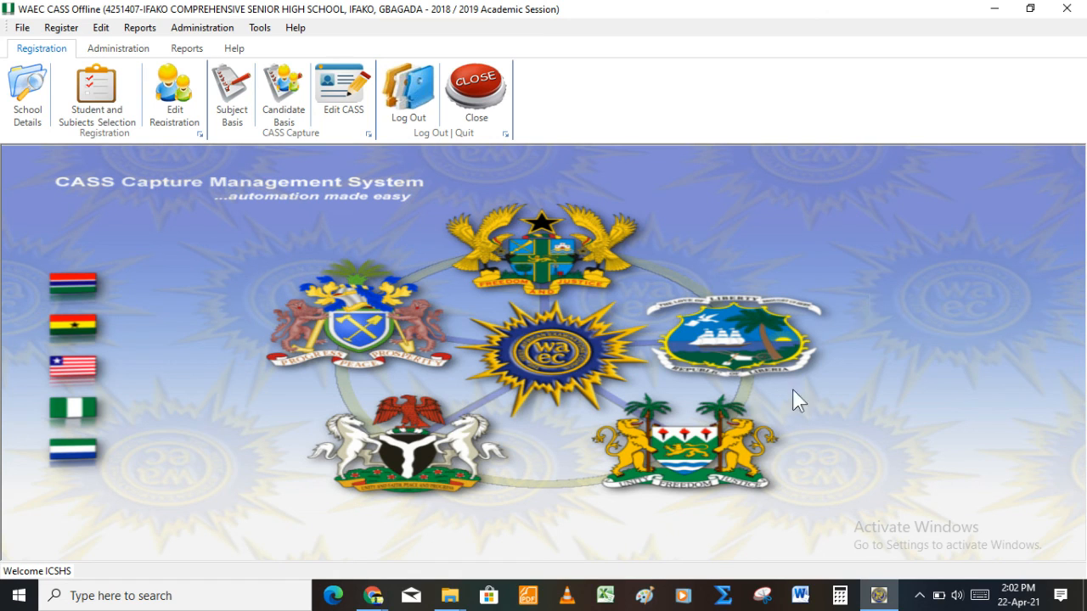
click(374, 596)
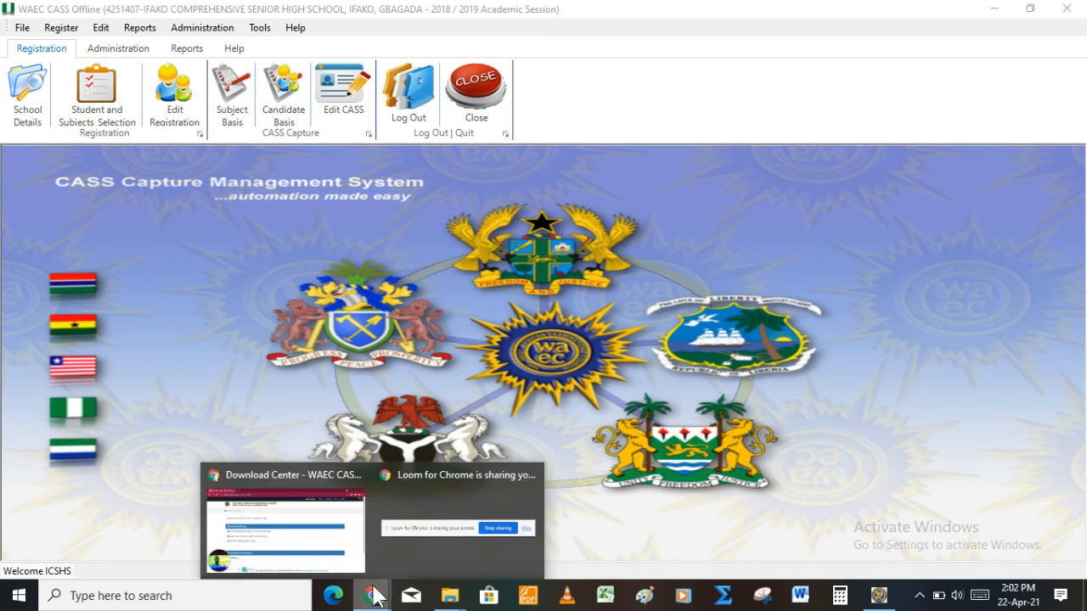
click(303, 543)
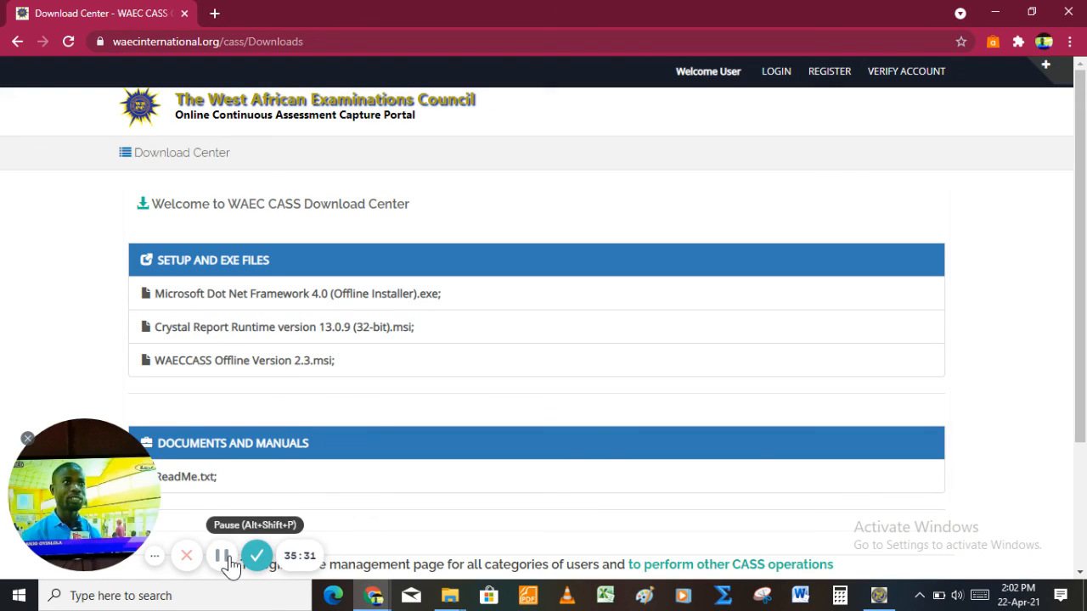